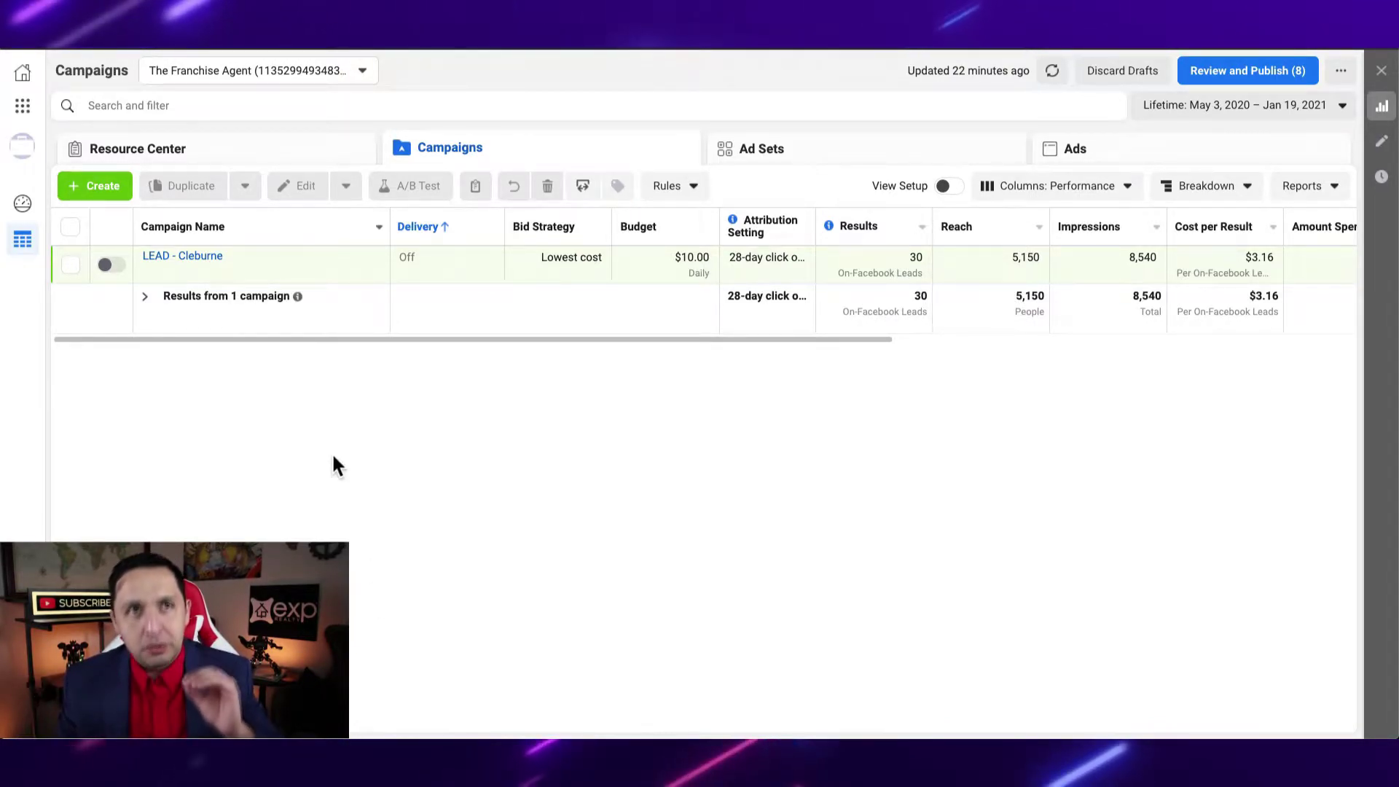
Step: Start a new campaign with the + Create button on the Campaigns tab
click(88, 190)
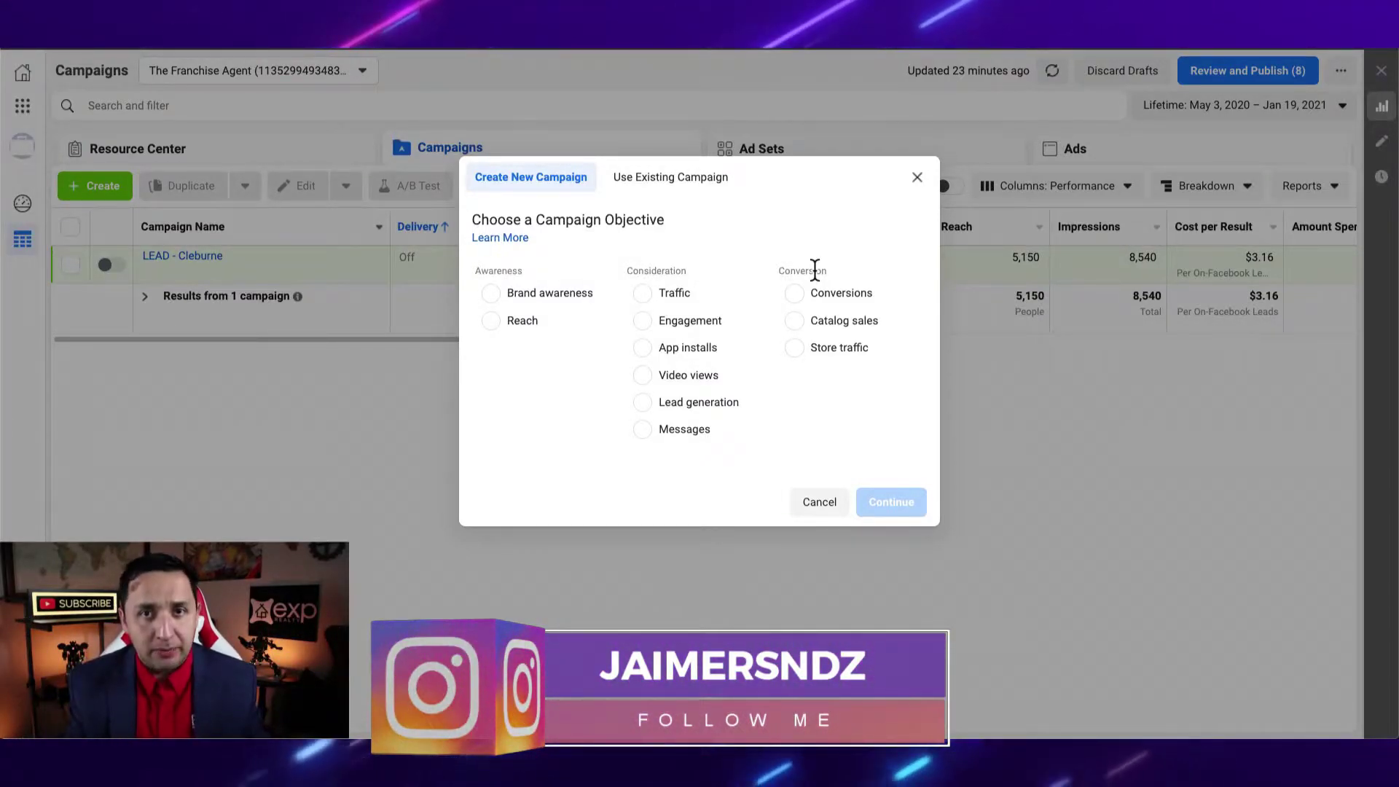
Step: Pick Traffic as the campaign objective and create the draft campaign
click(642, 292)
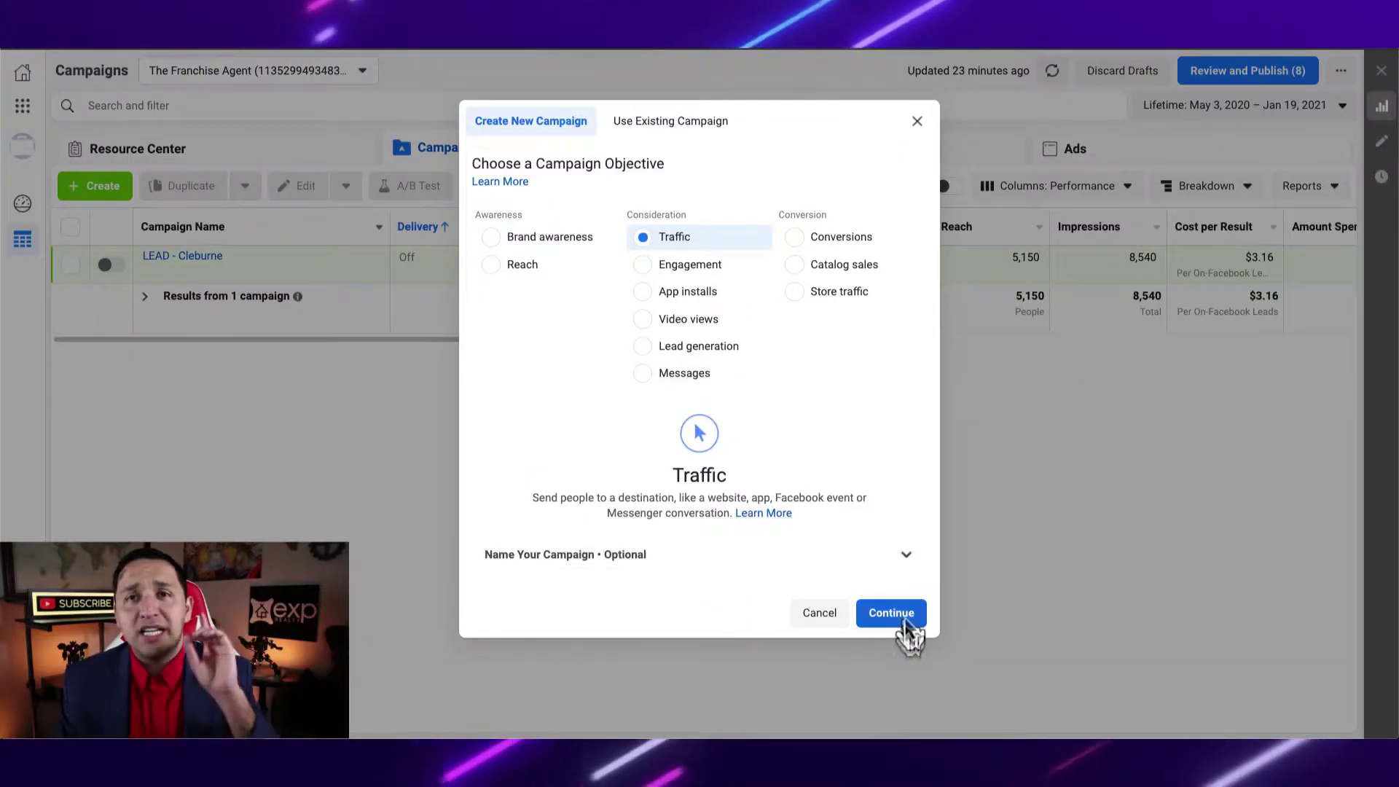
click(903, 618)
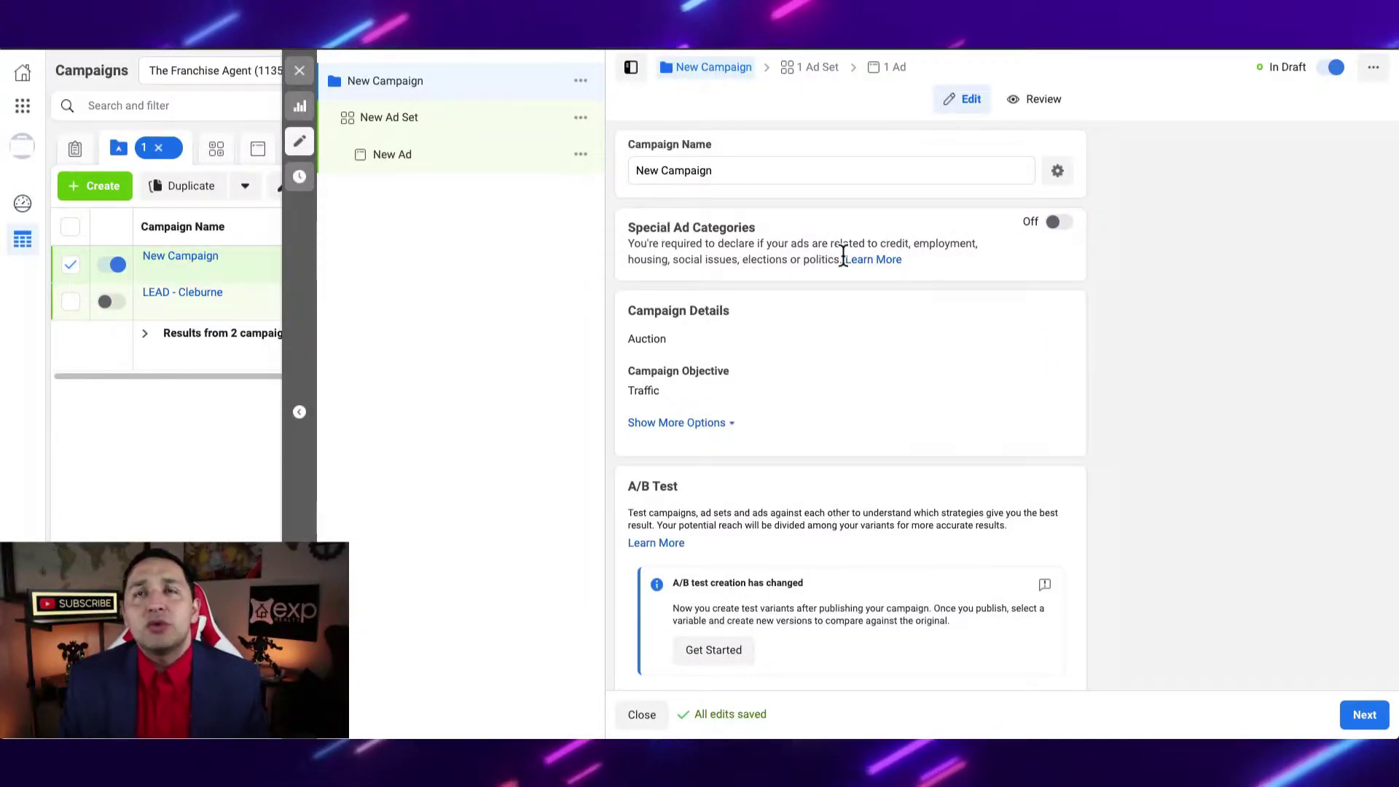
Step: Turn Special Ad Categories on, view the category list, then switch it back off
click(1072, 227)
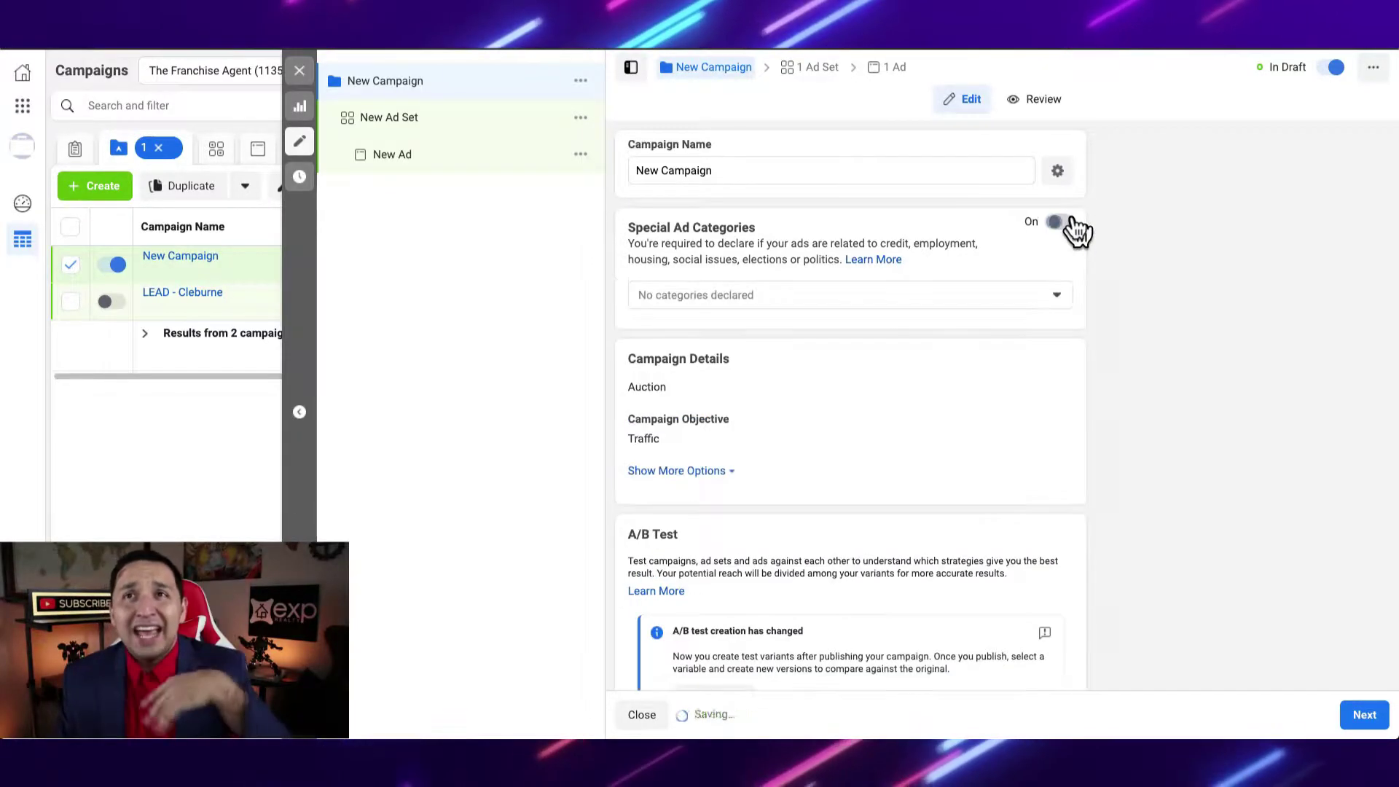
click(959, 293)
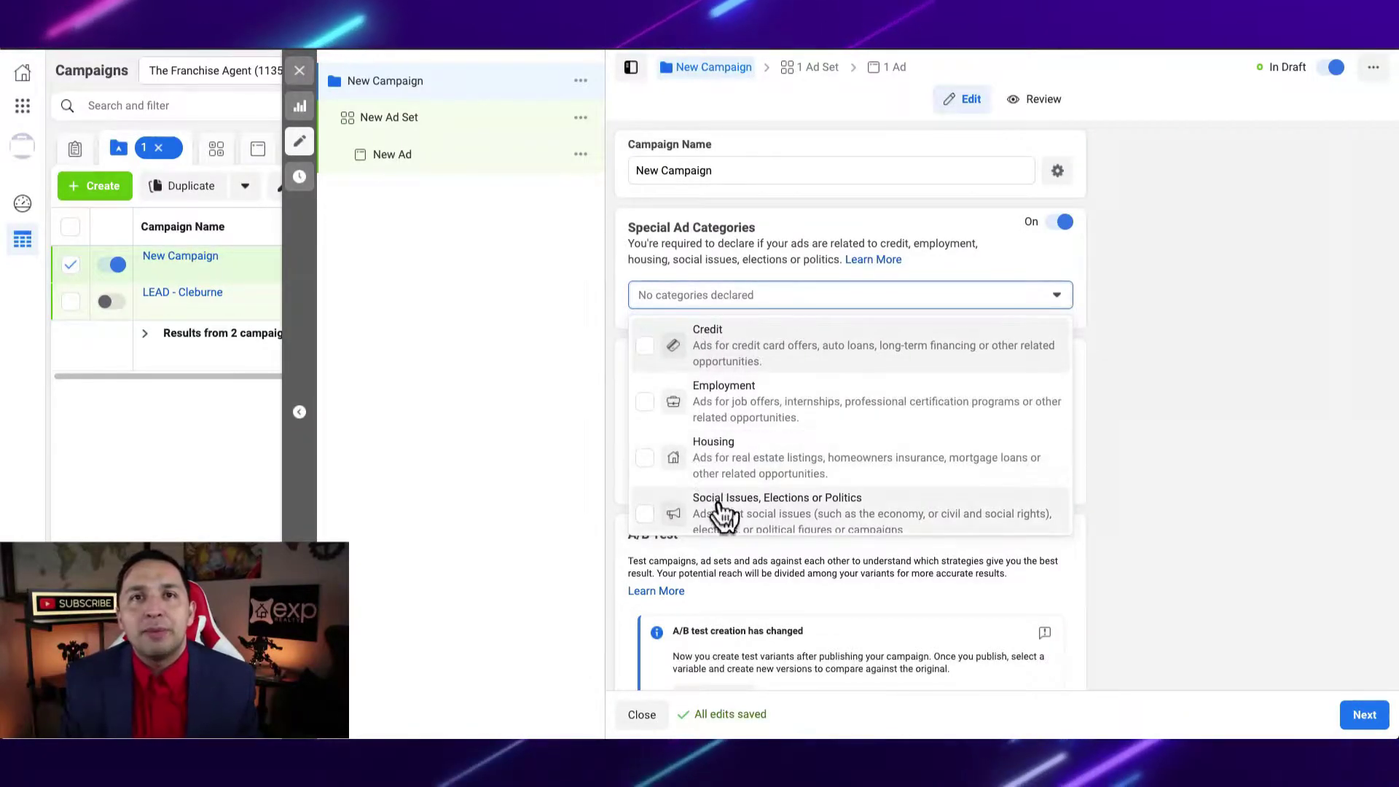
click(1249, 477)
click(1059, 222)
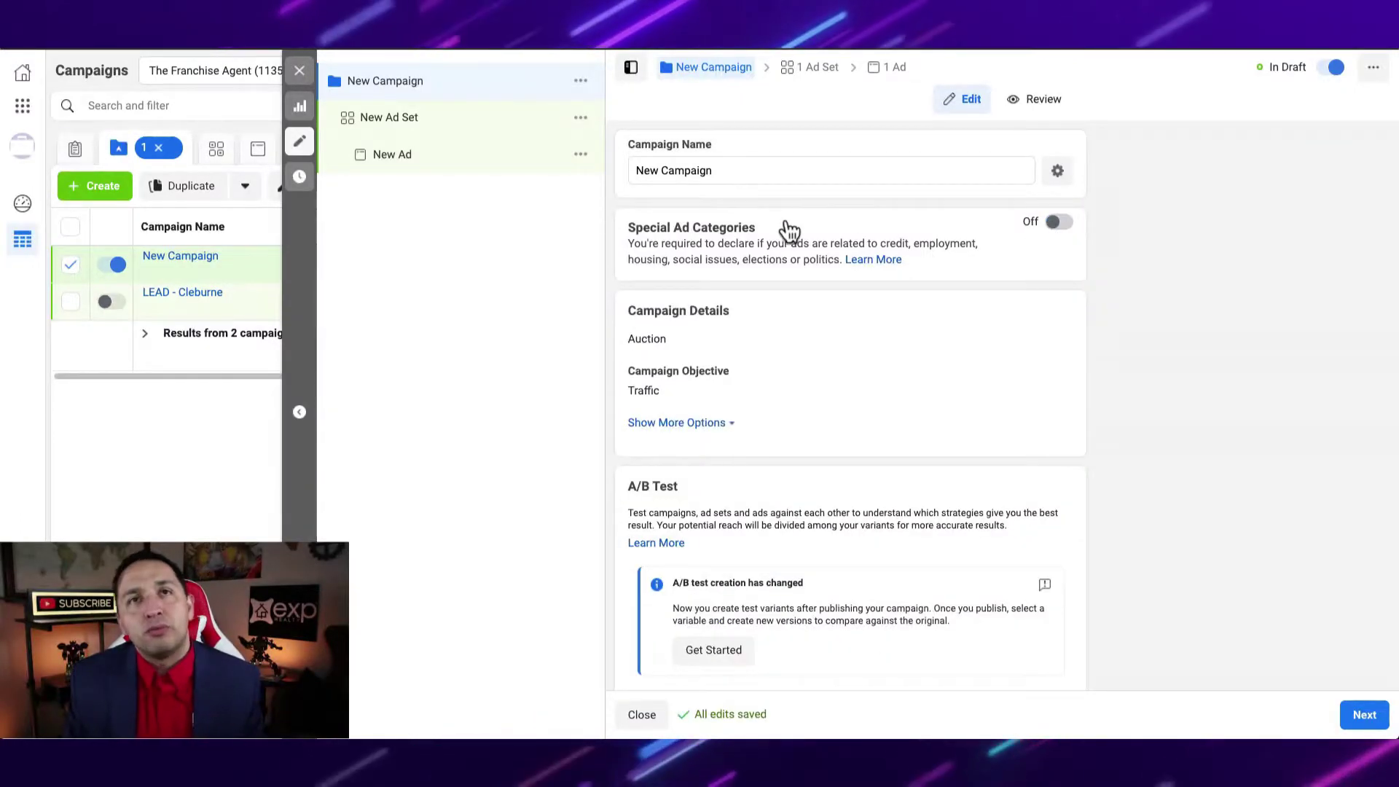
Step: Toggle Campaign Budget Optimization on and back off, then continue to the ad set
scroll(1157, 365, down, 1)
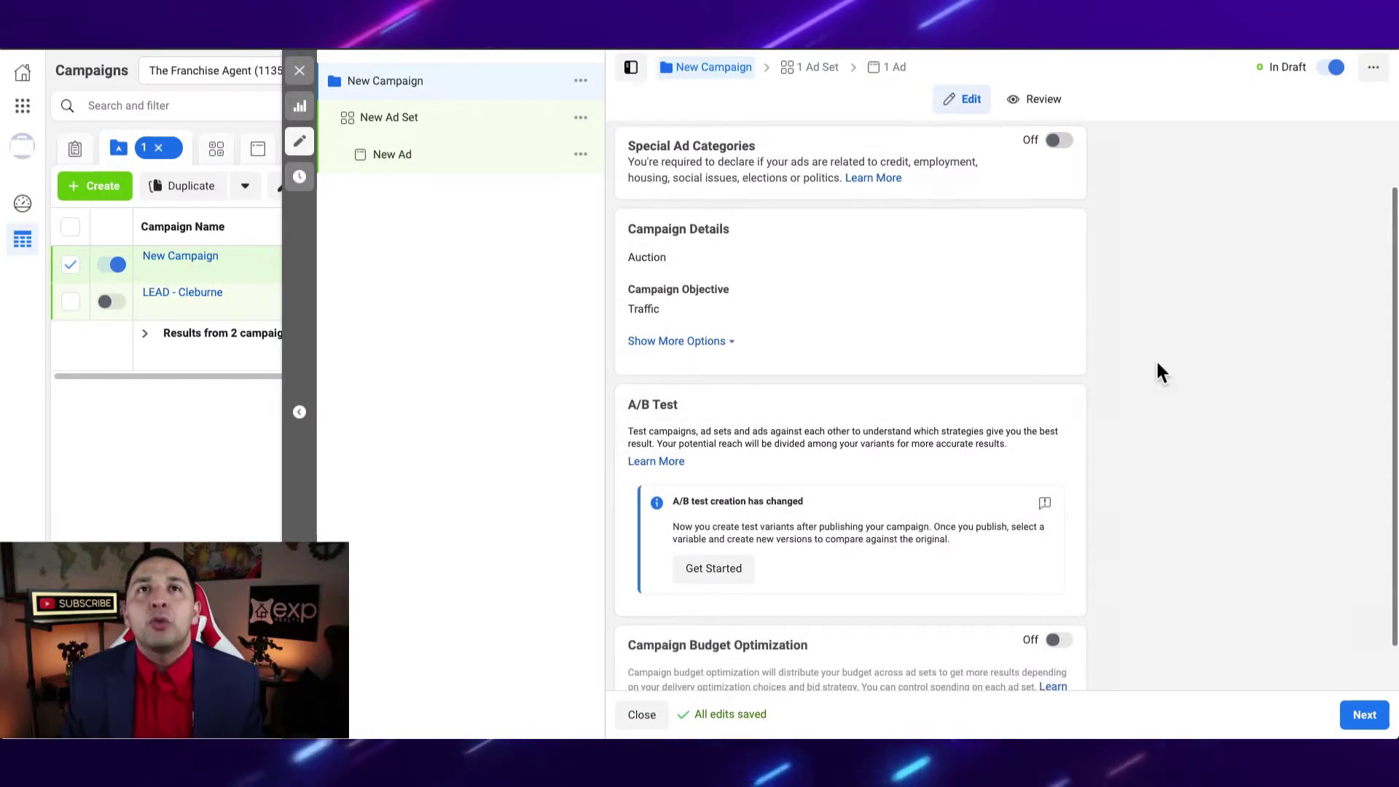
scroll(1158, 372, up, 1)
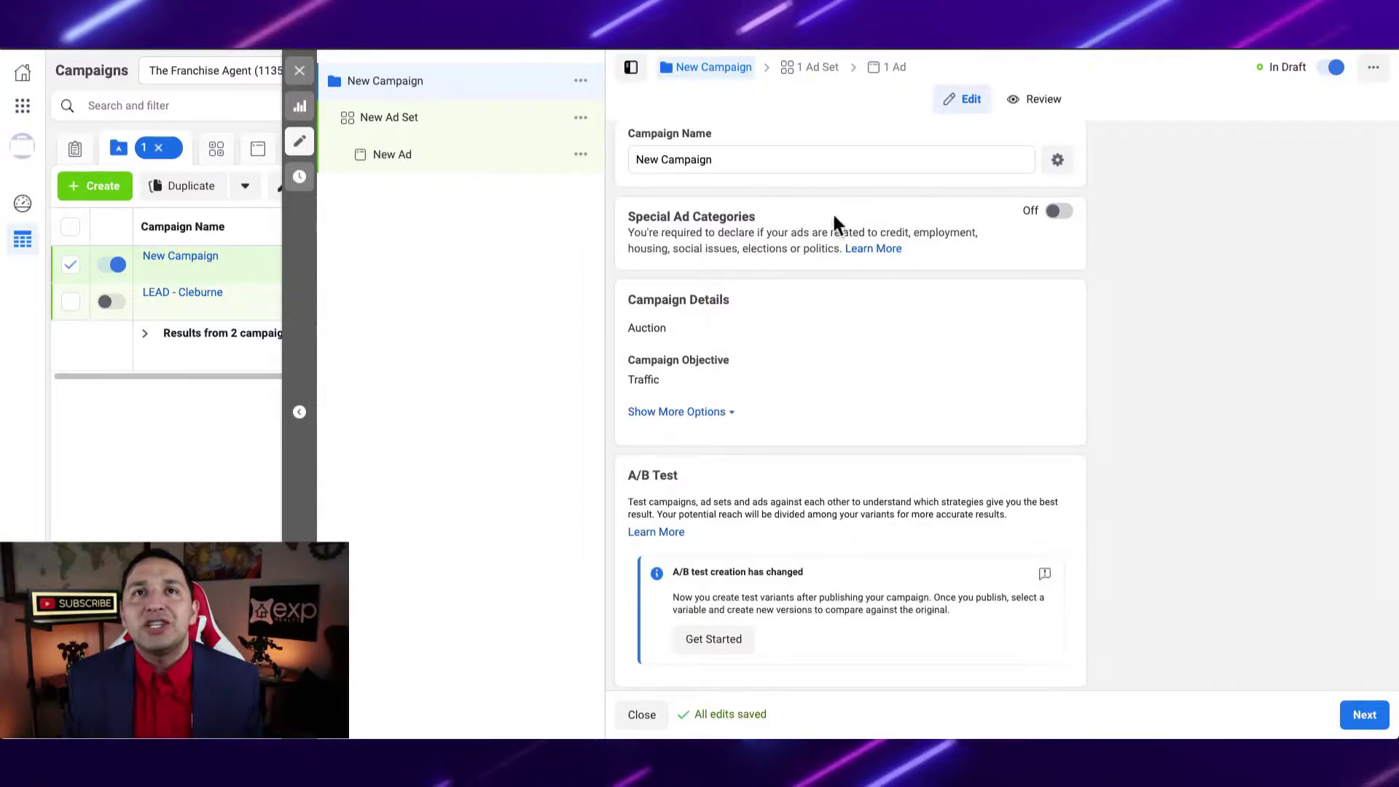
scroll(913, 365, down, 2)
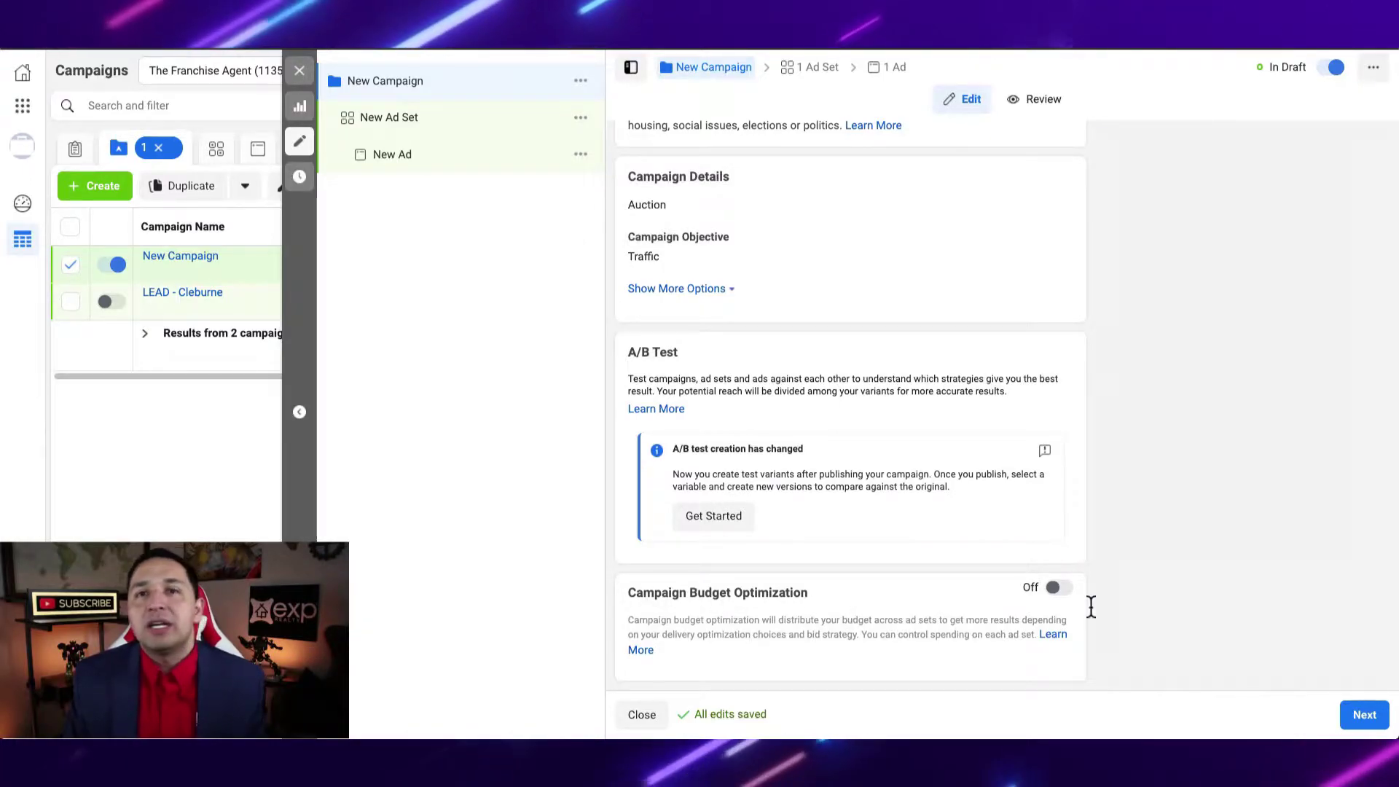
click(1056, 589)
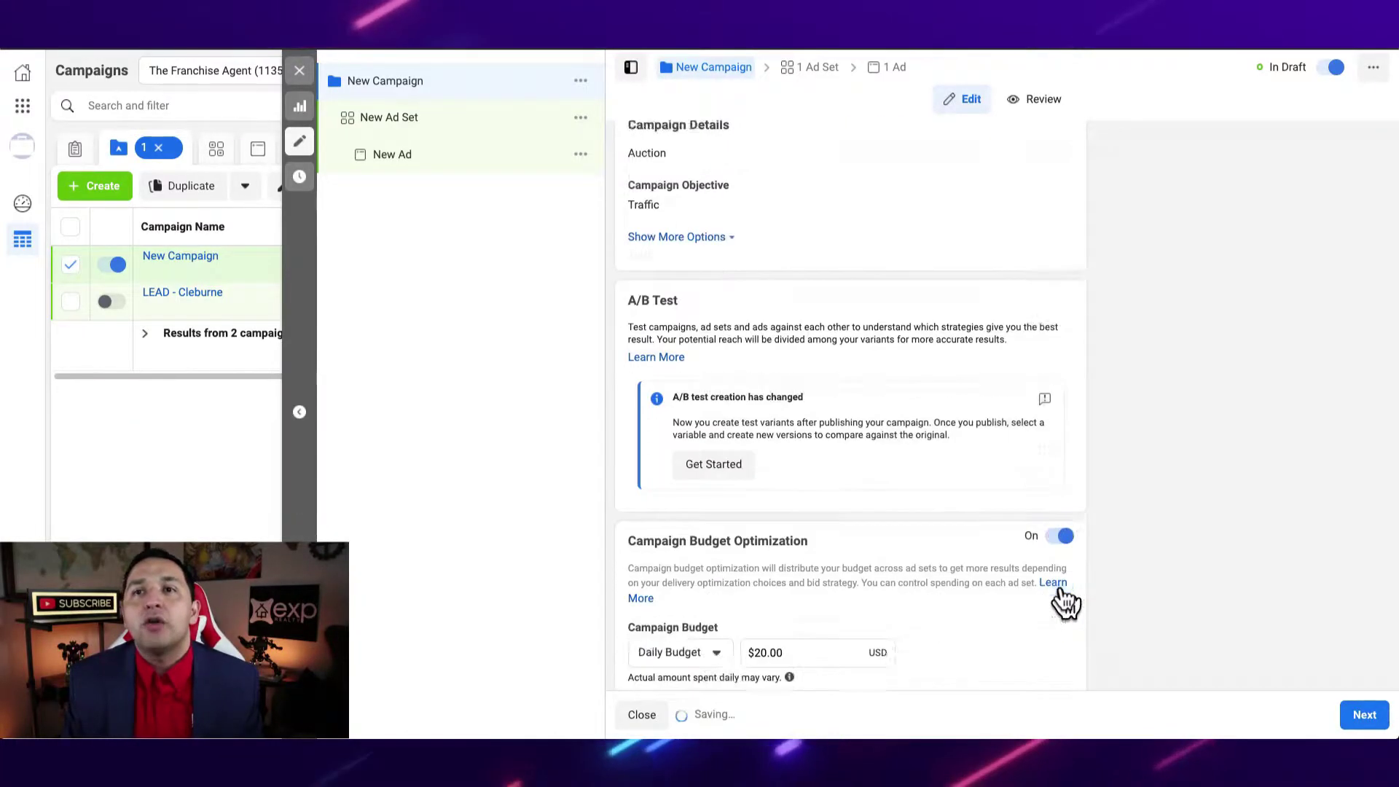
scroll(808, 437, down, 2)
scroll(743, 623, up, 2)
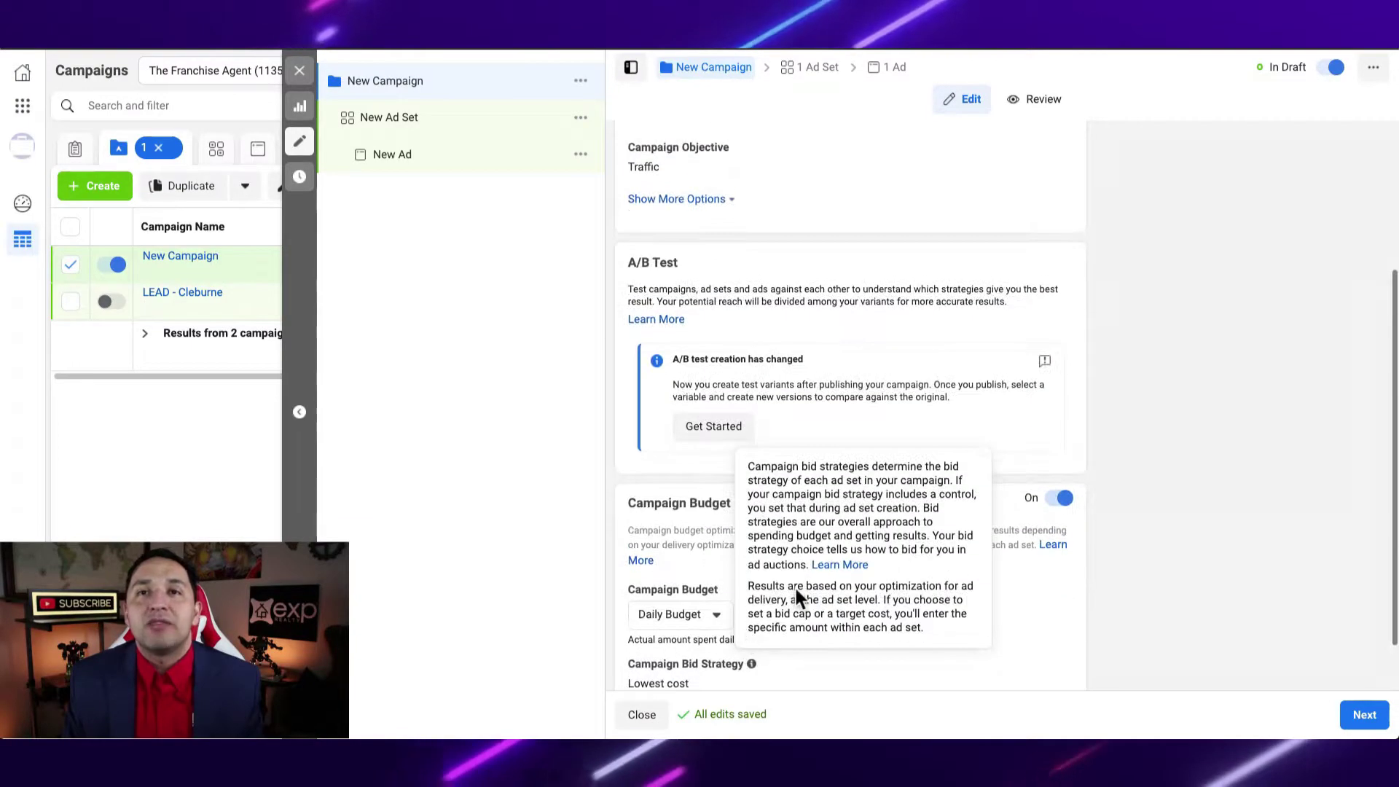
click(1061, 496)
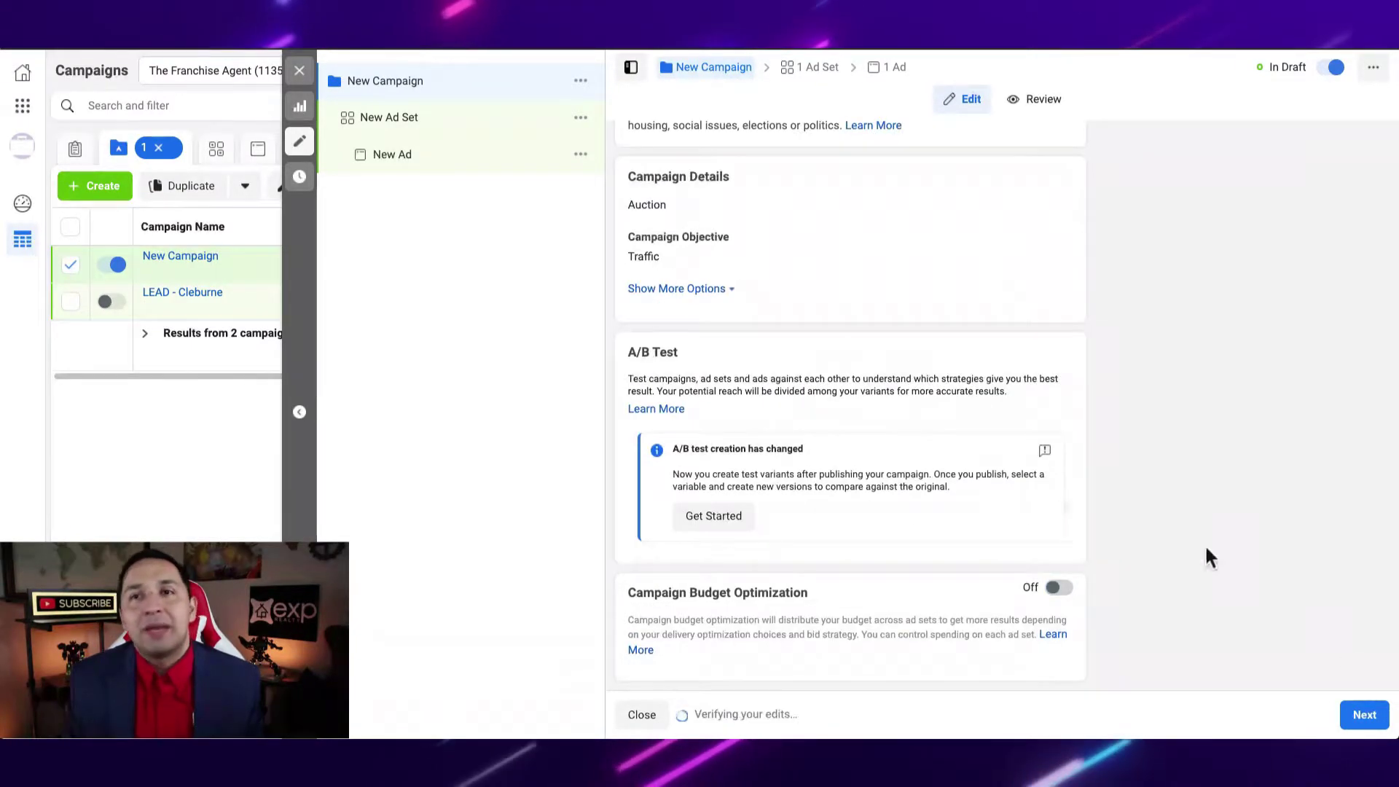
click(1364, 713)
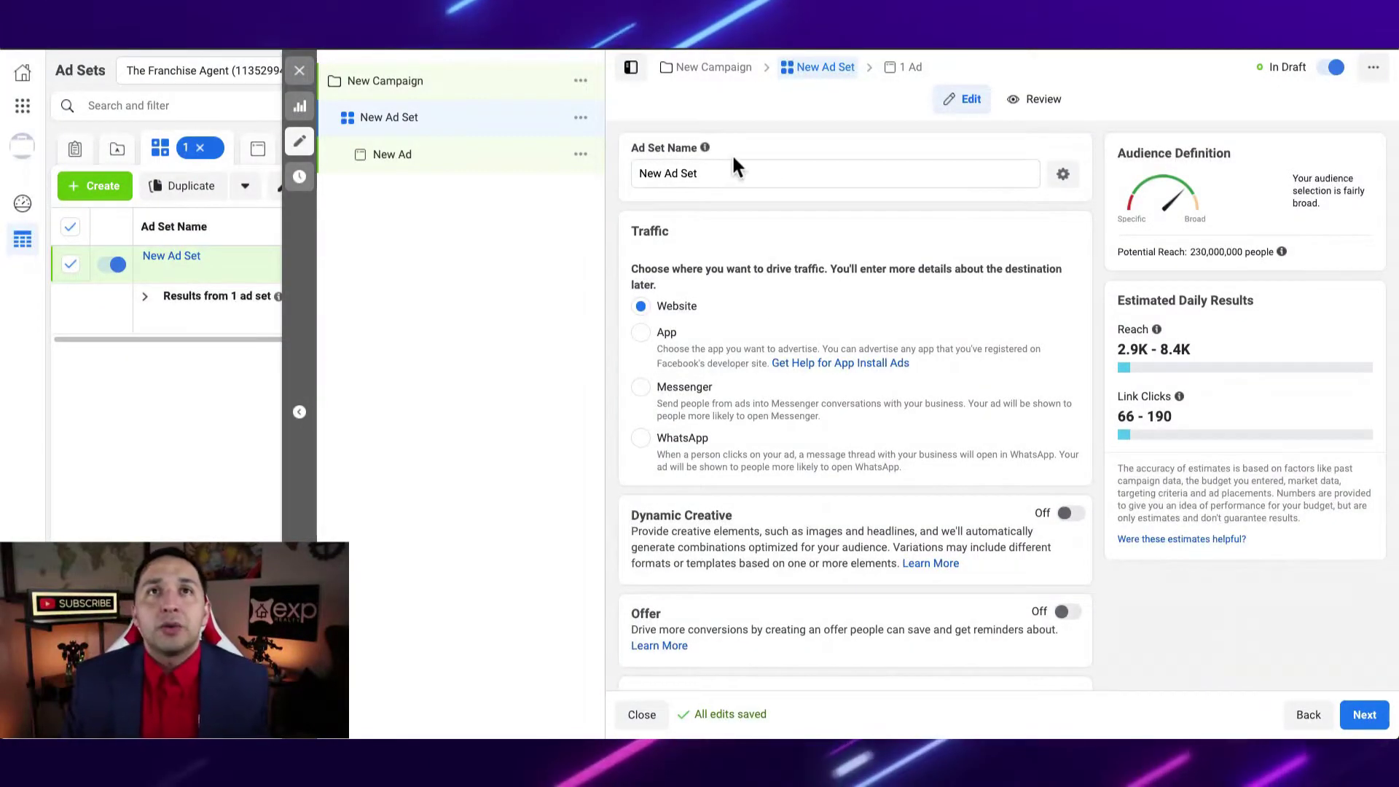
scroll(708, 271, down, 1)
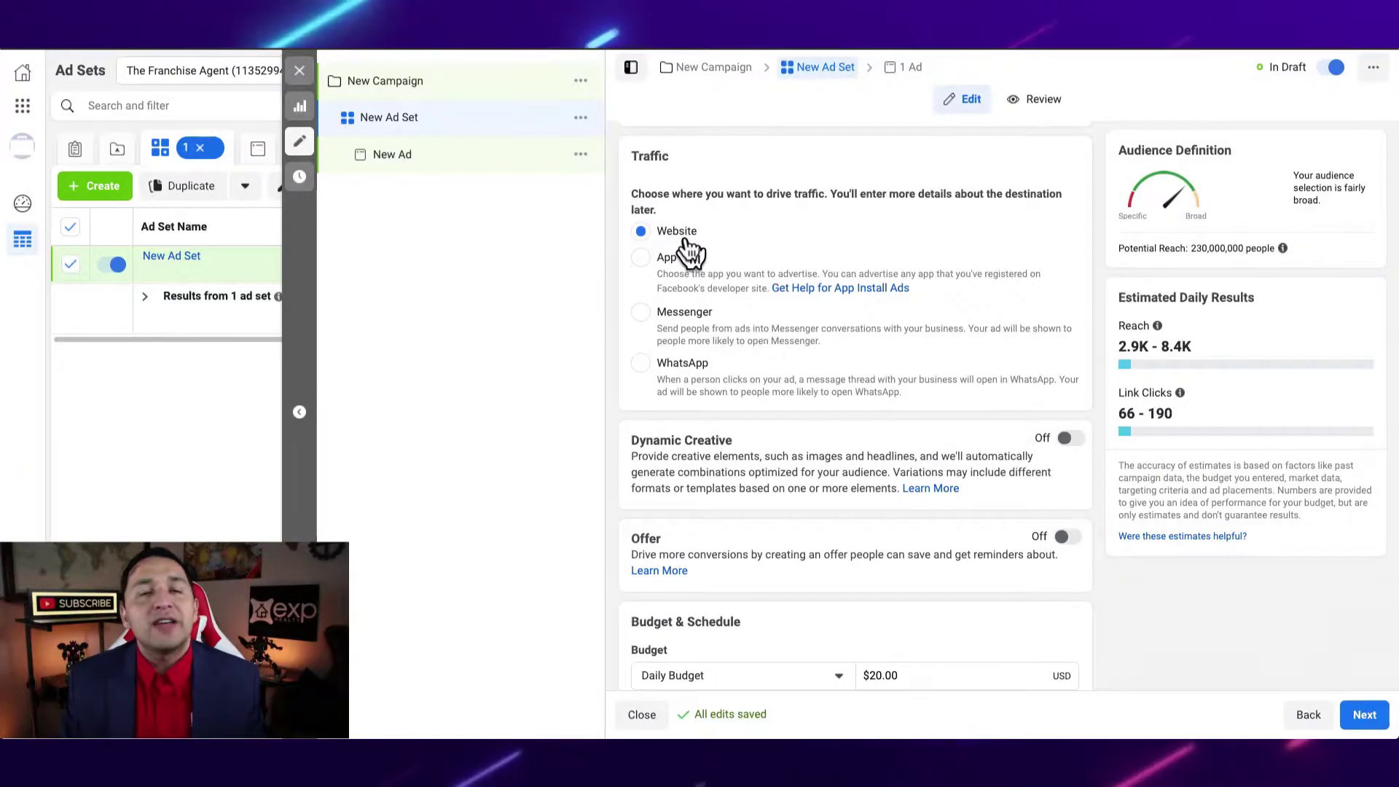
scroll(757, 508, down, 3)
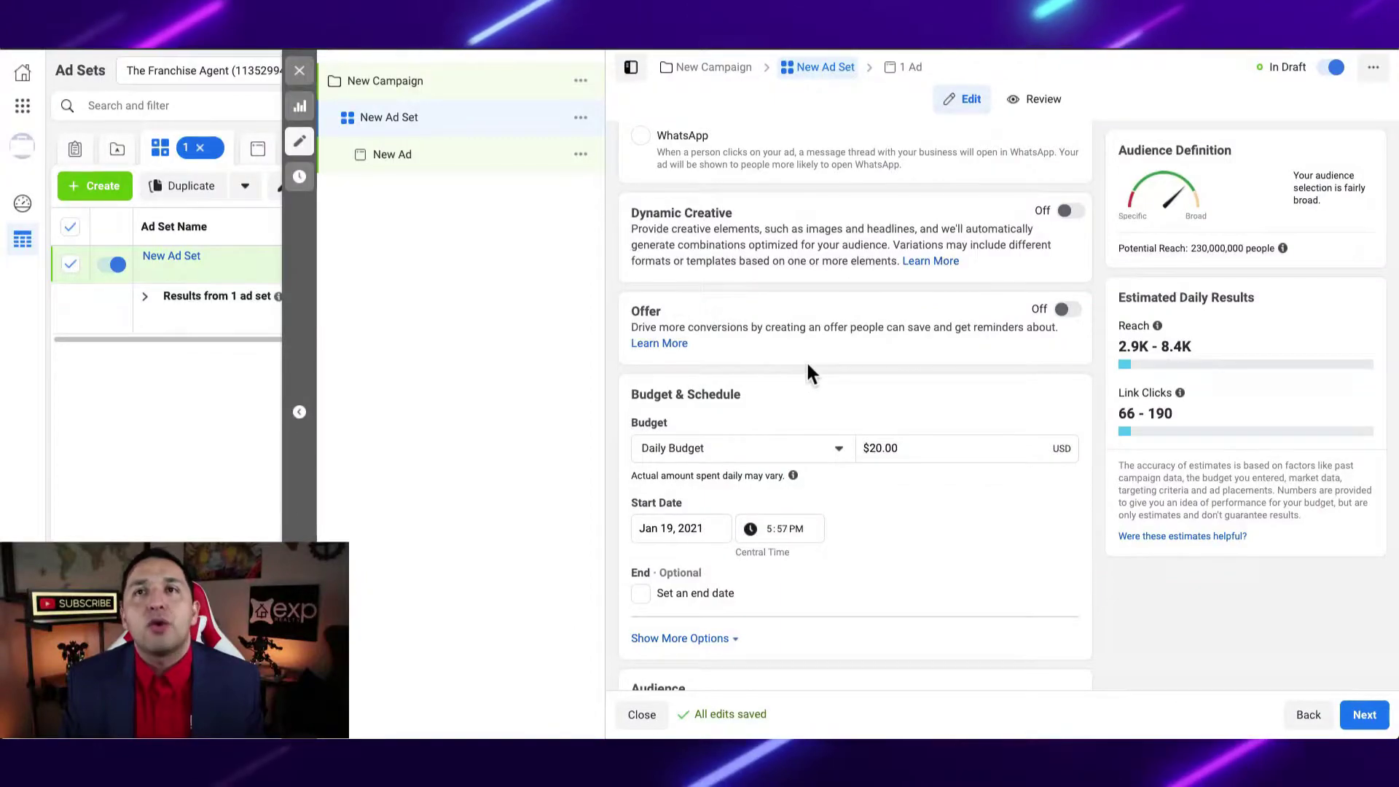
scroll(807, 367, down, 2)
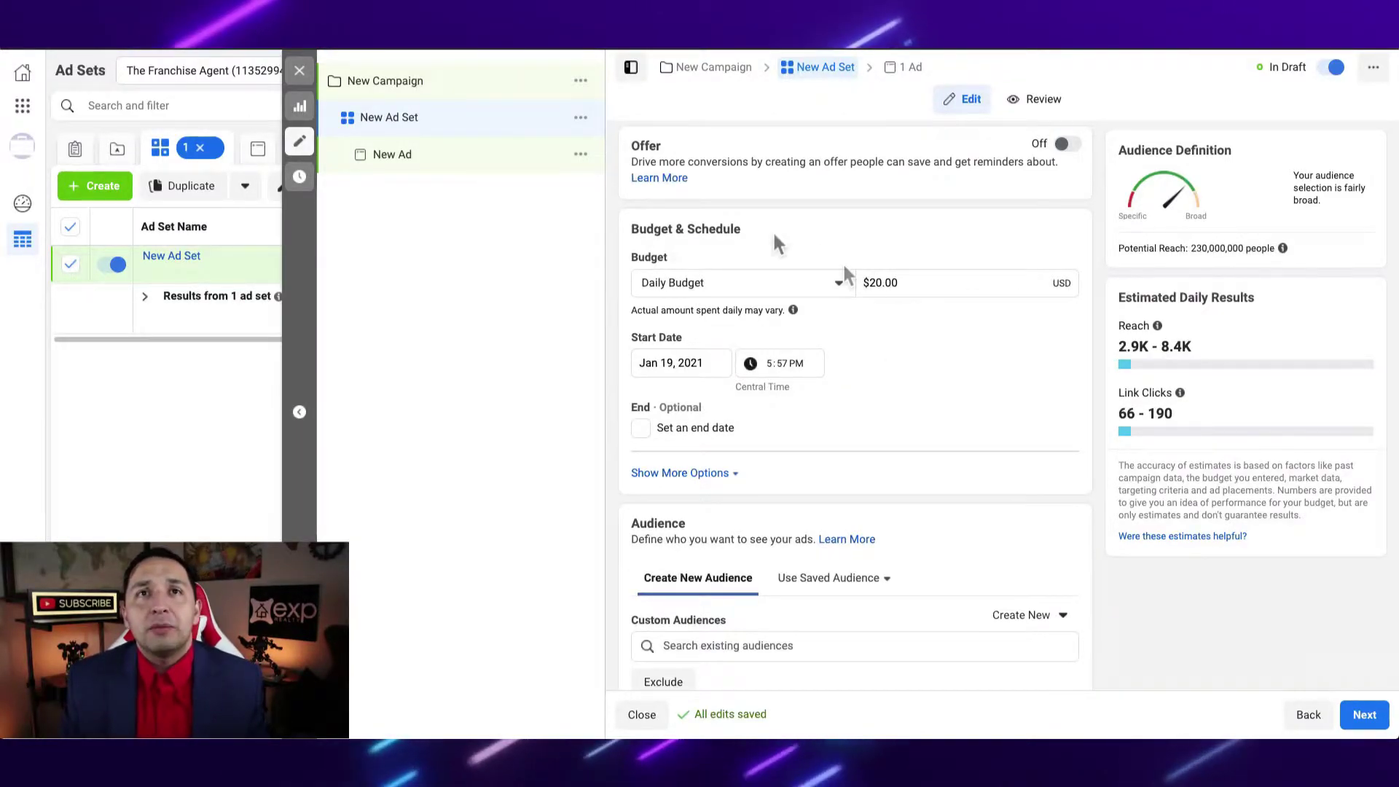
scroll(890, 401, down, 1)
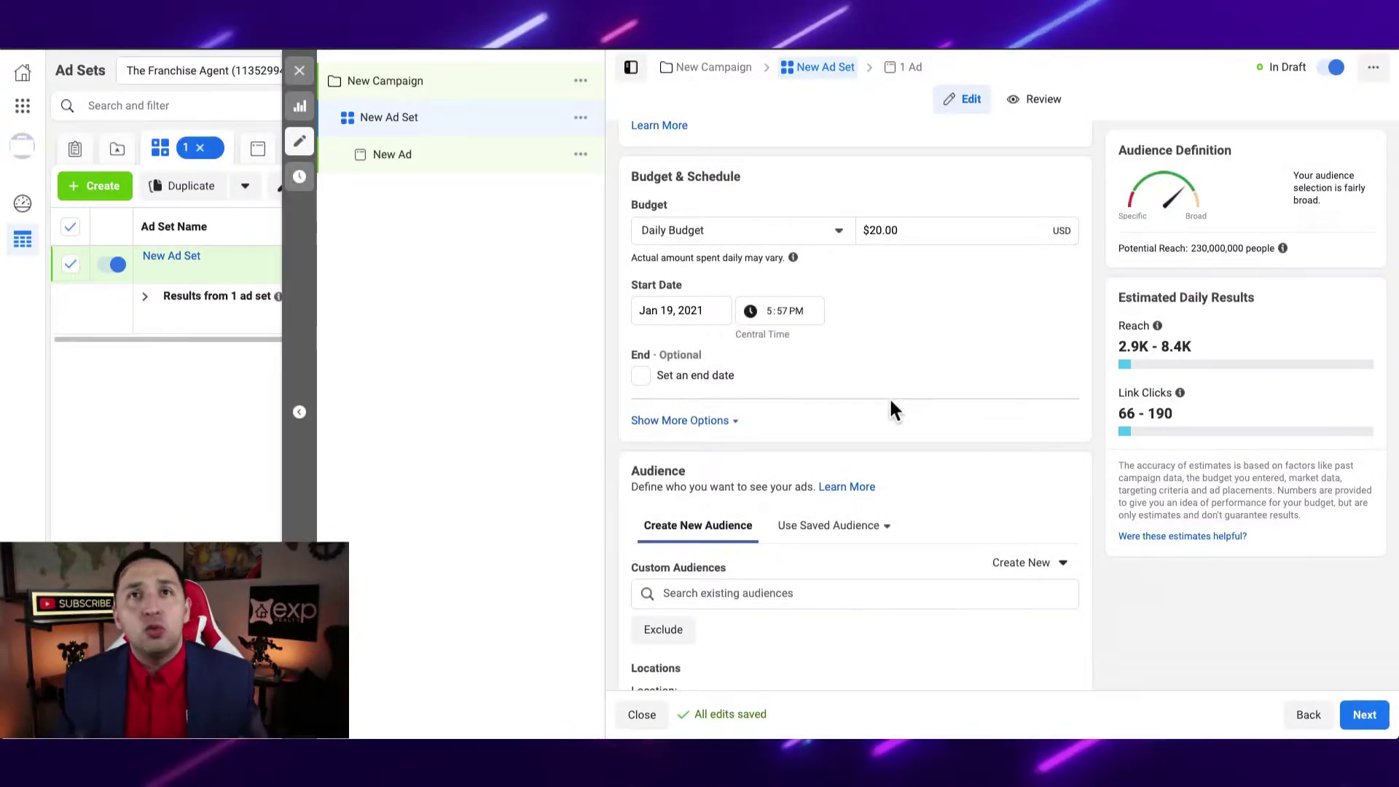
click(785, 232)
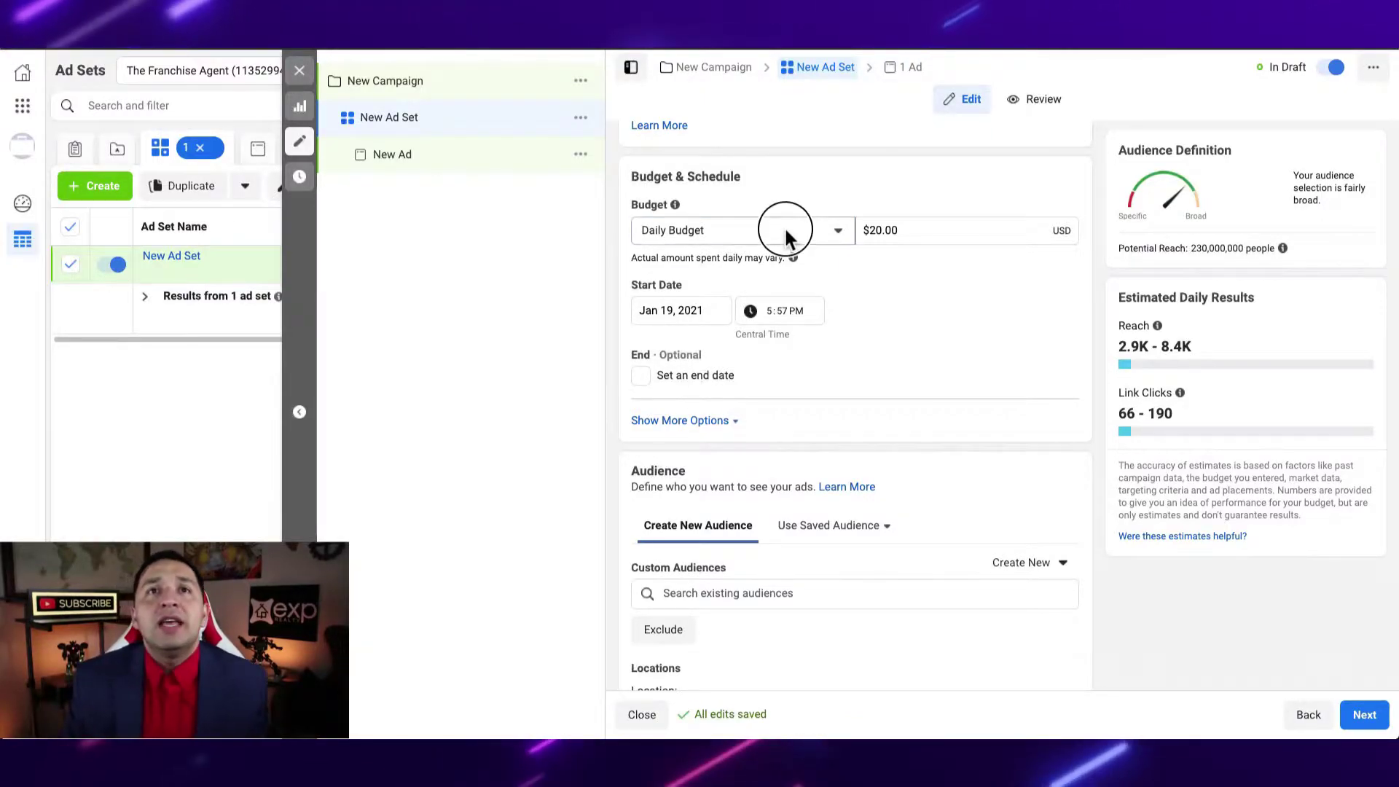
click(699, 294)
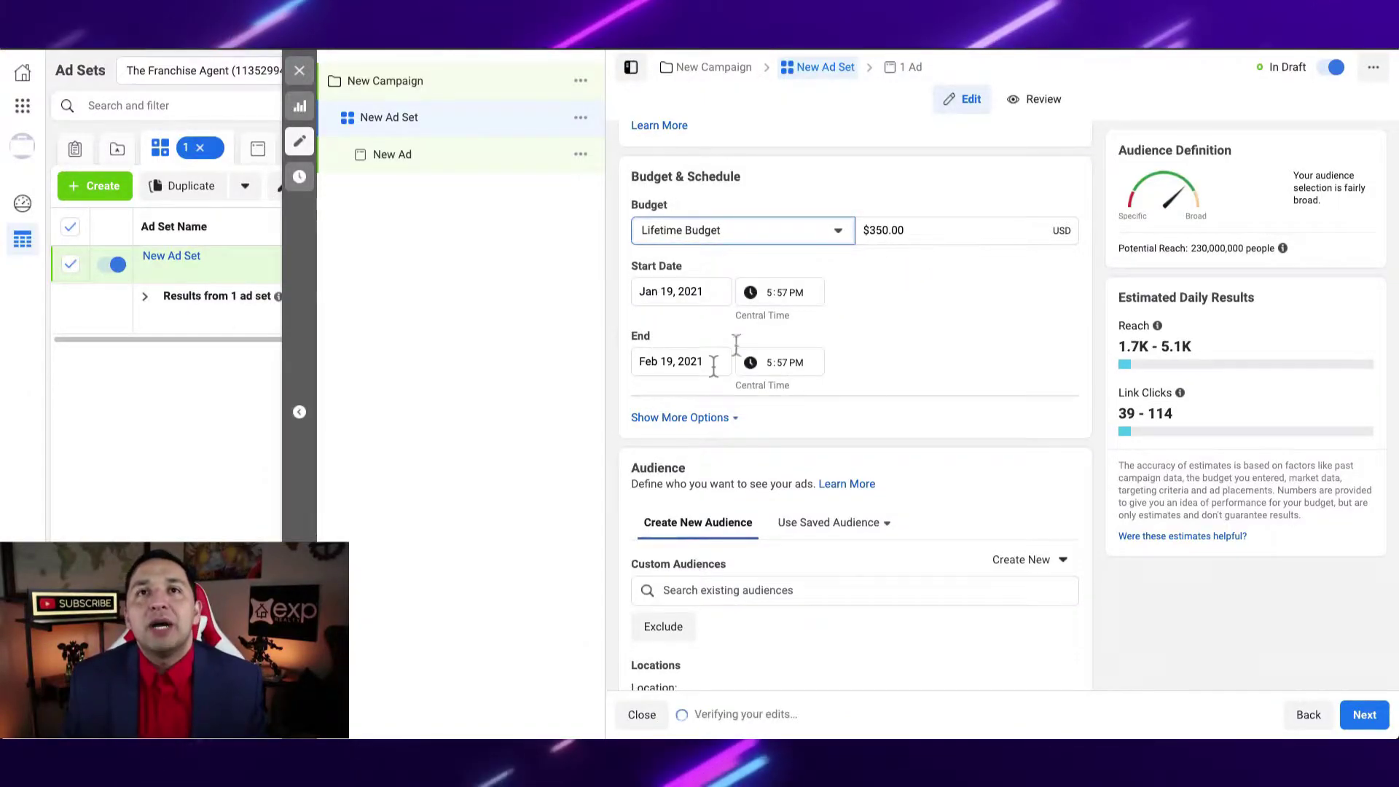
click(671, 419)
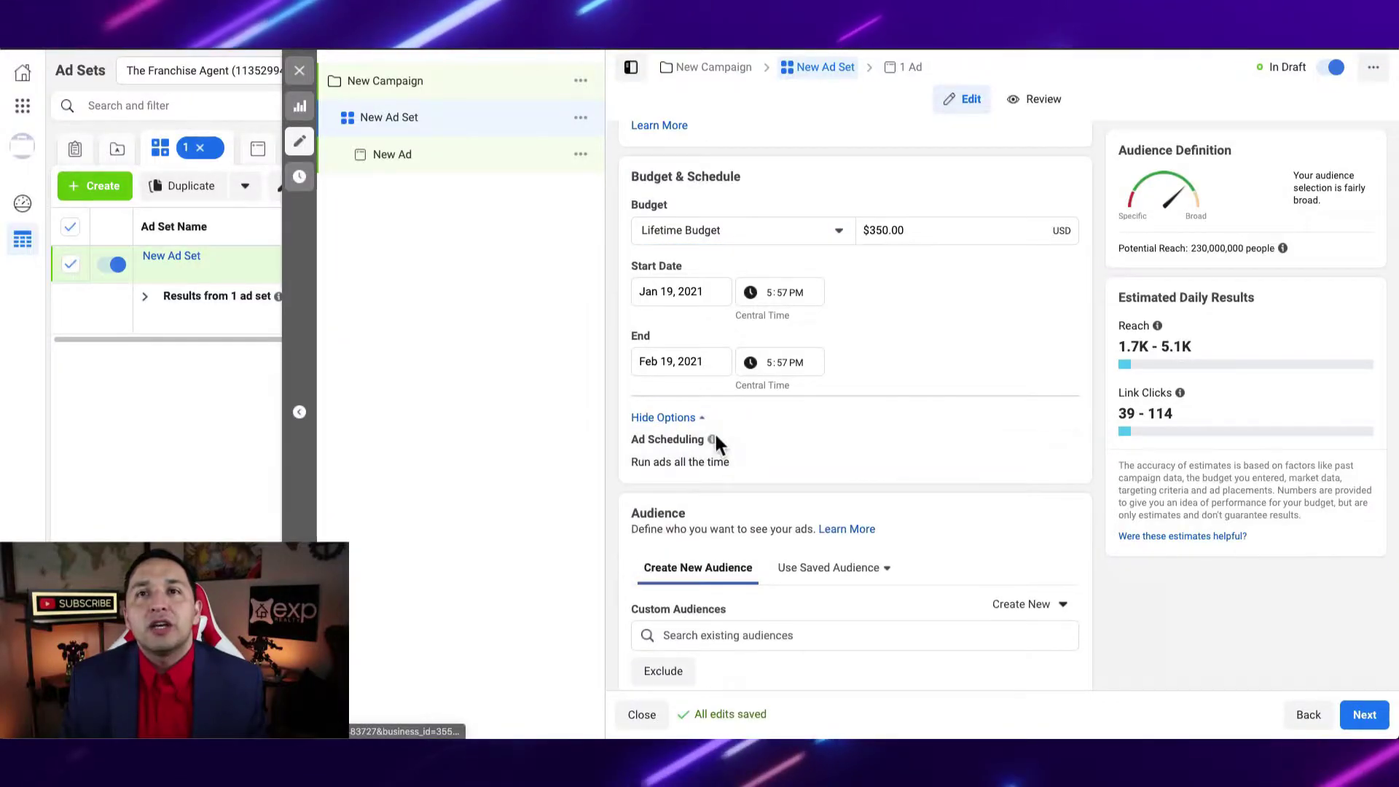
click(1060, 450)
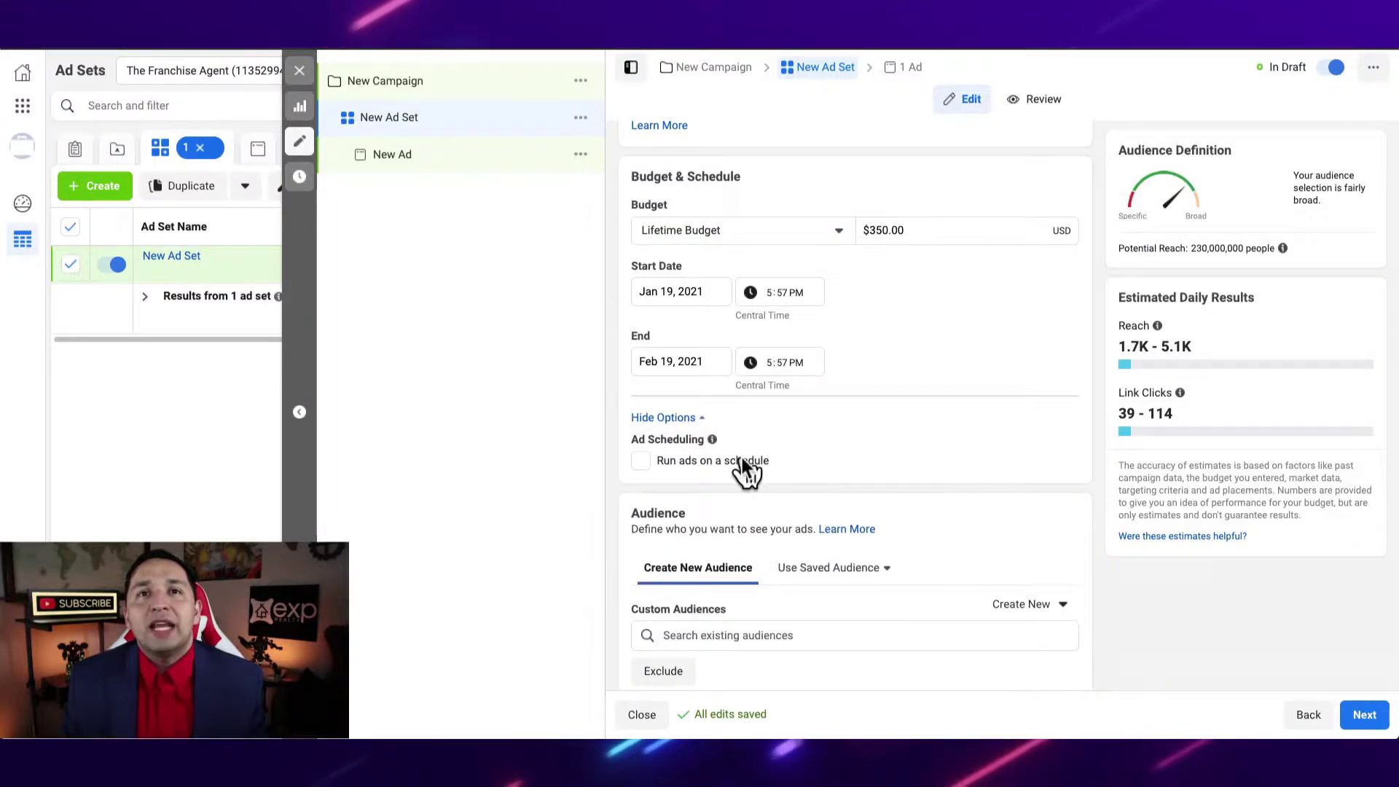
click(639, 460)
scroll(836, 499, down, 3)
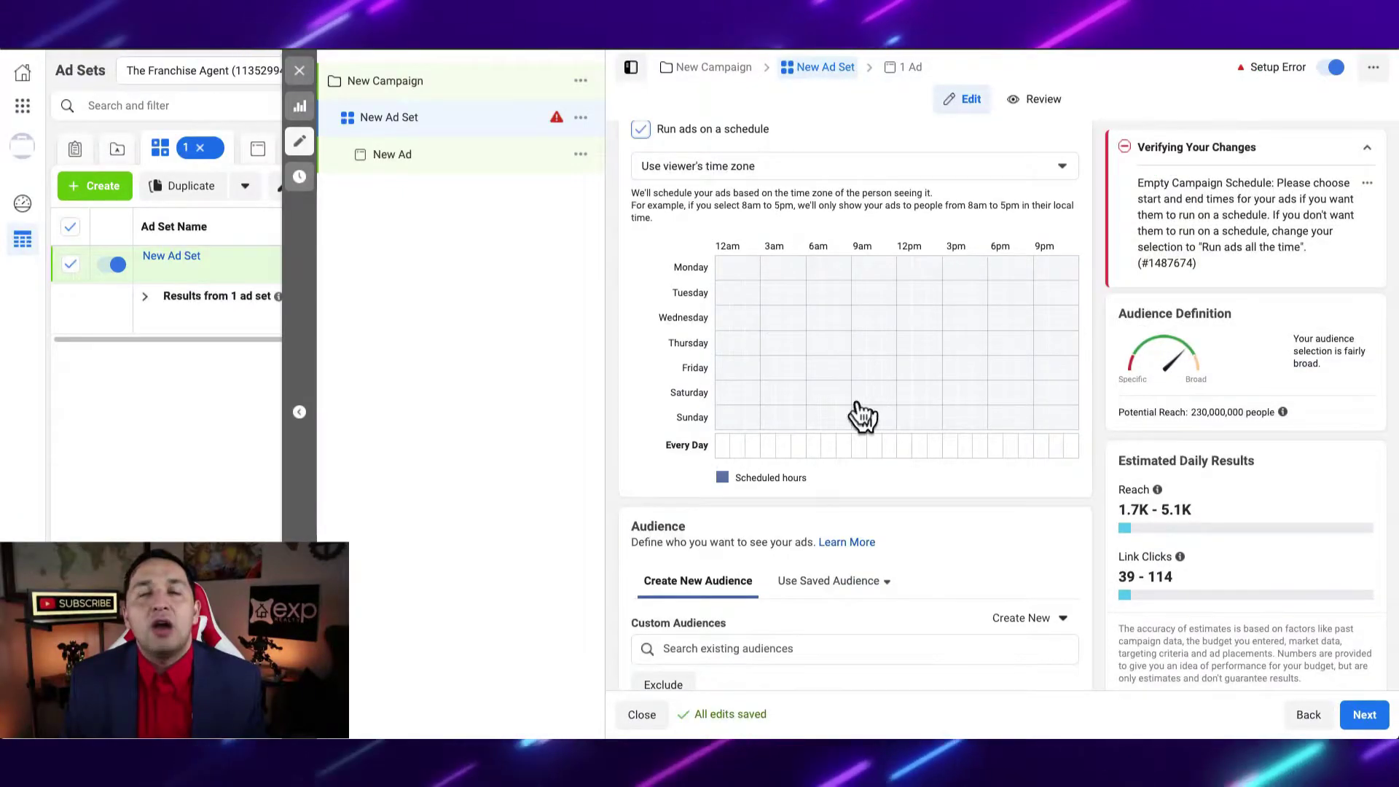
scroll(862, 415, up, 2)
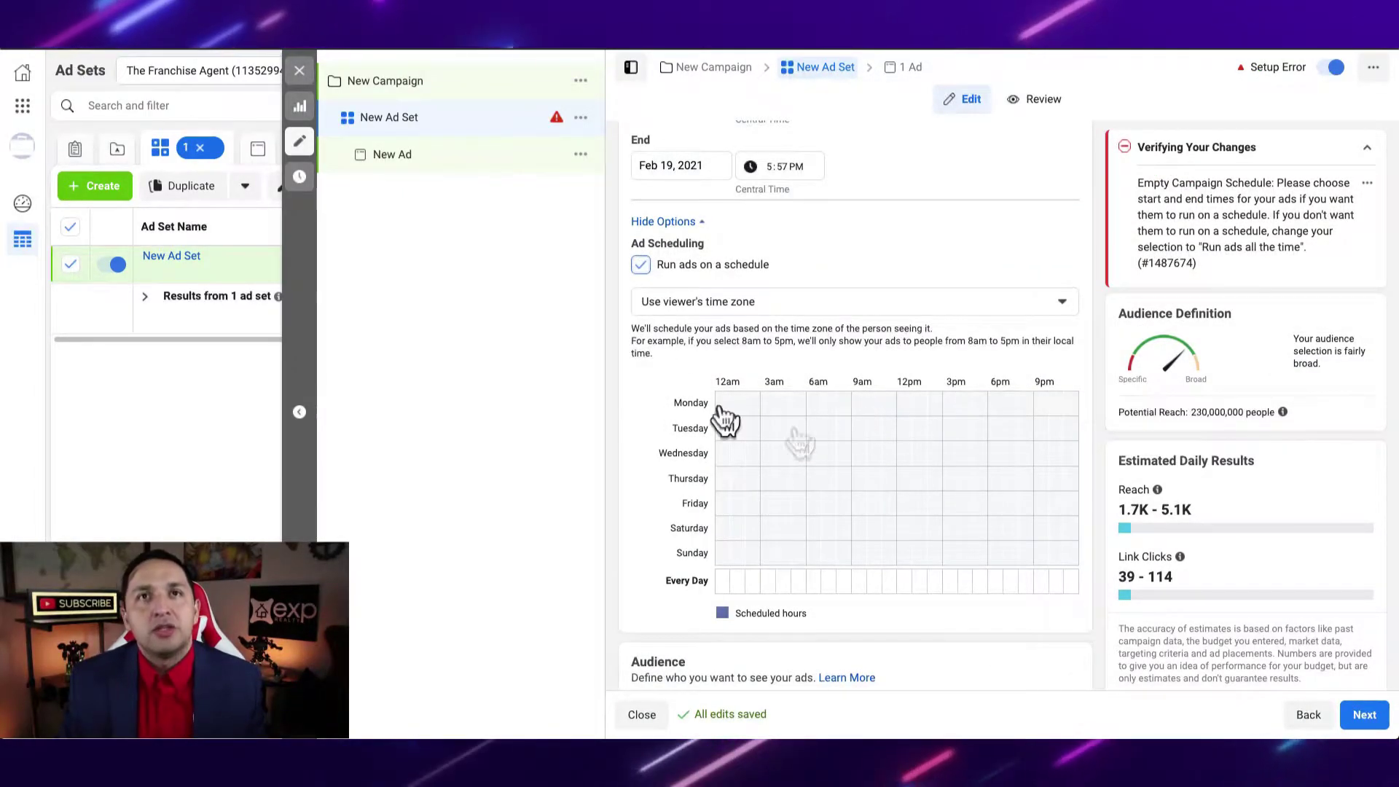
scroll(703, 383, up, 2)
click(699, 187)
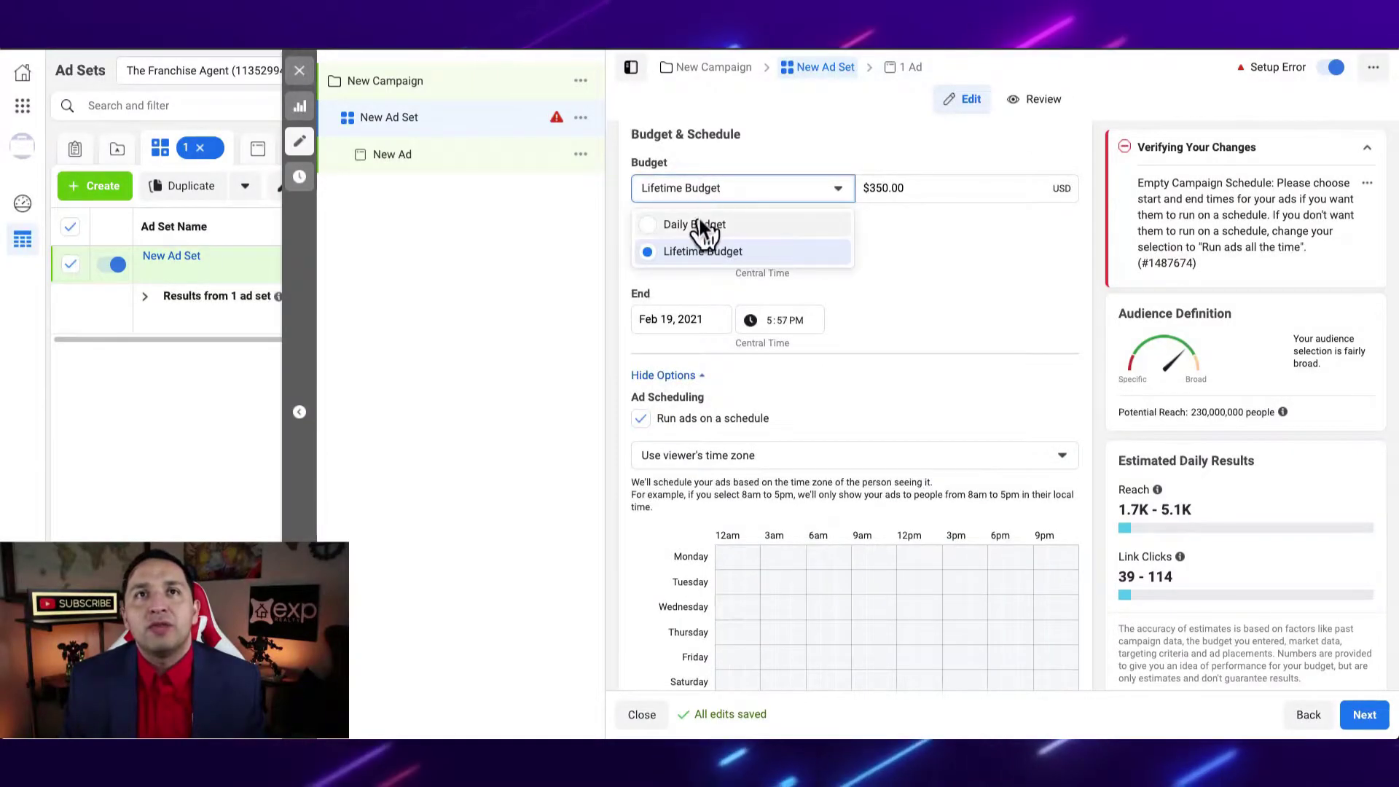
click(701, 222)
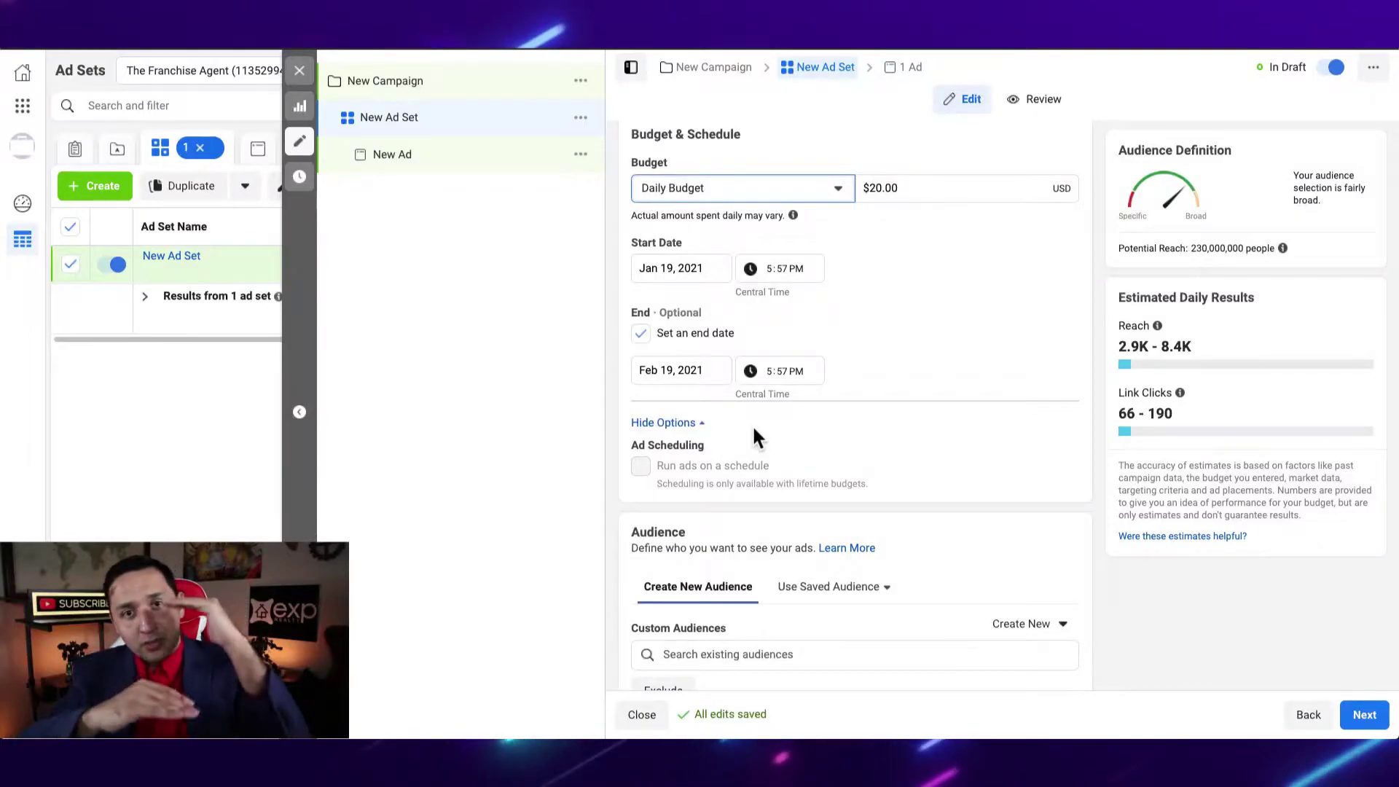
click(801, 186)
click(686, 250)
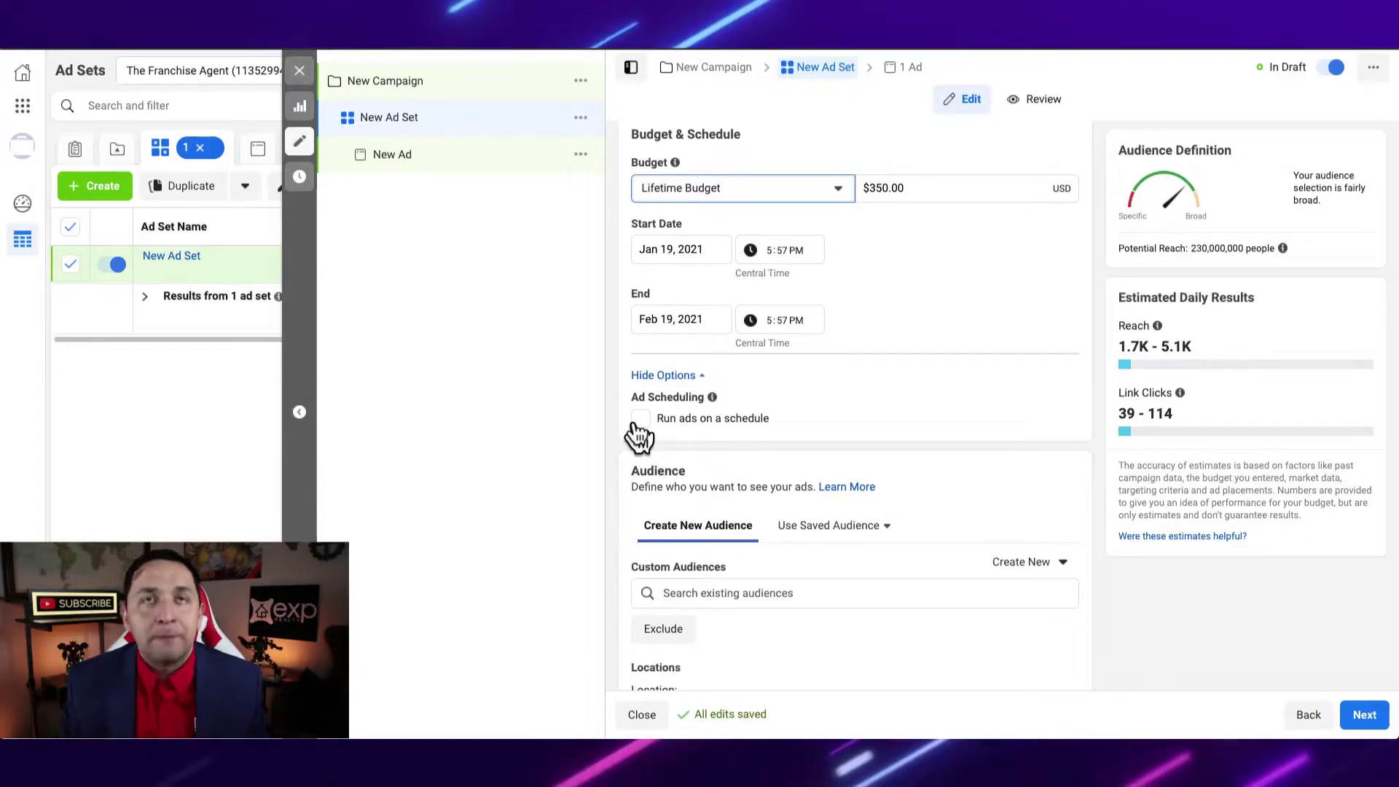
click(735, 191)
click(692, 223)
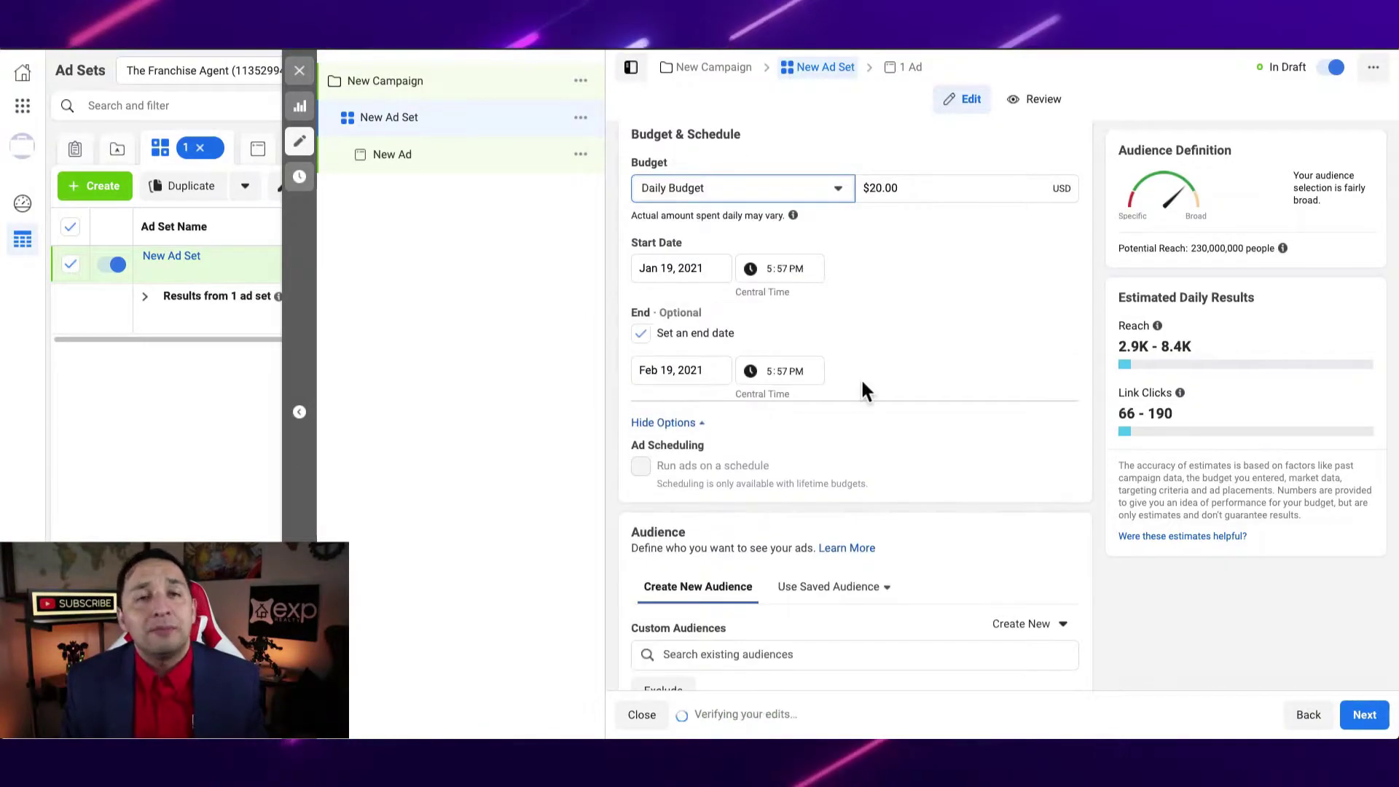
scroll(861, 391, down, 2)
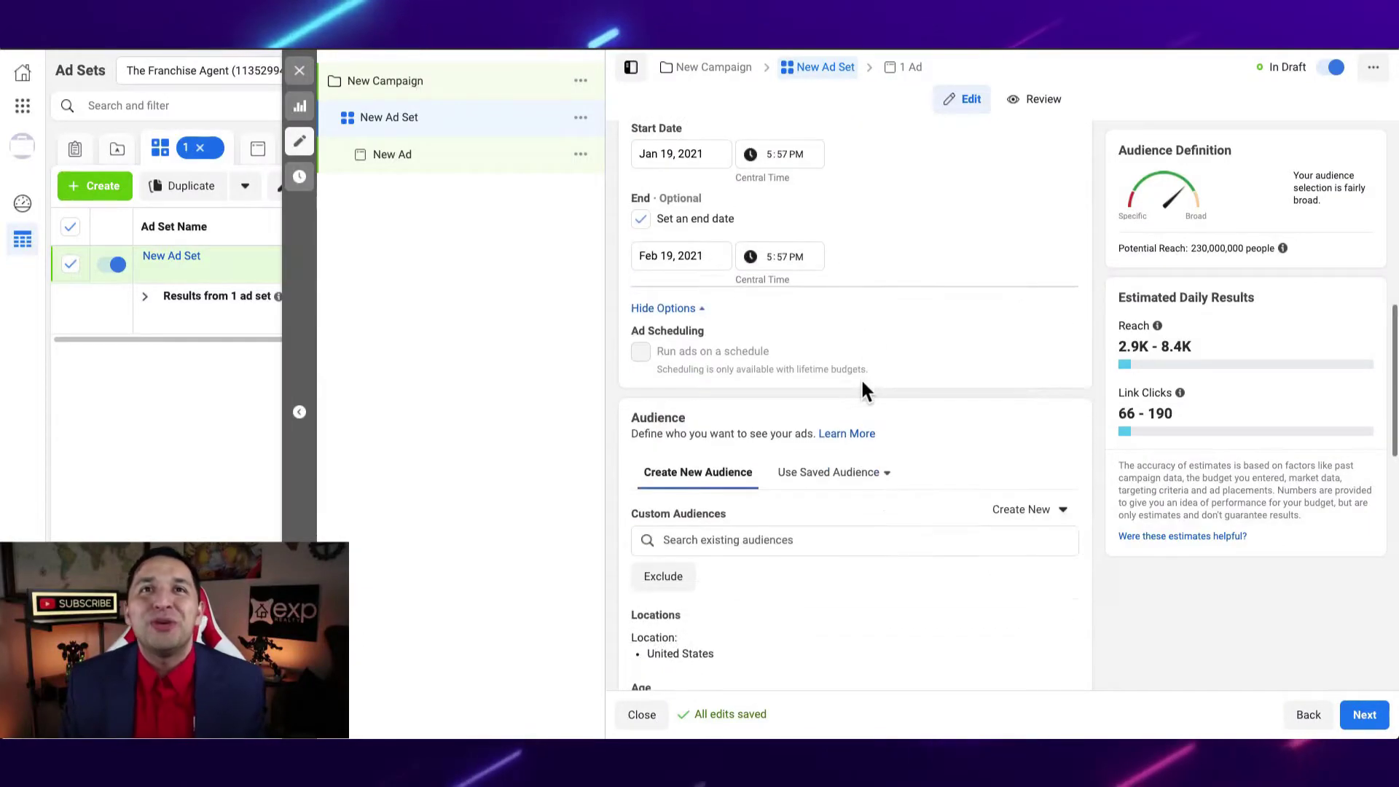
click(642, 220)
scroll(820, 249, down, 2)
Step: Limit the ad set's location targeting to people living in the chosen location
scroll(819, 249, down, 1)
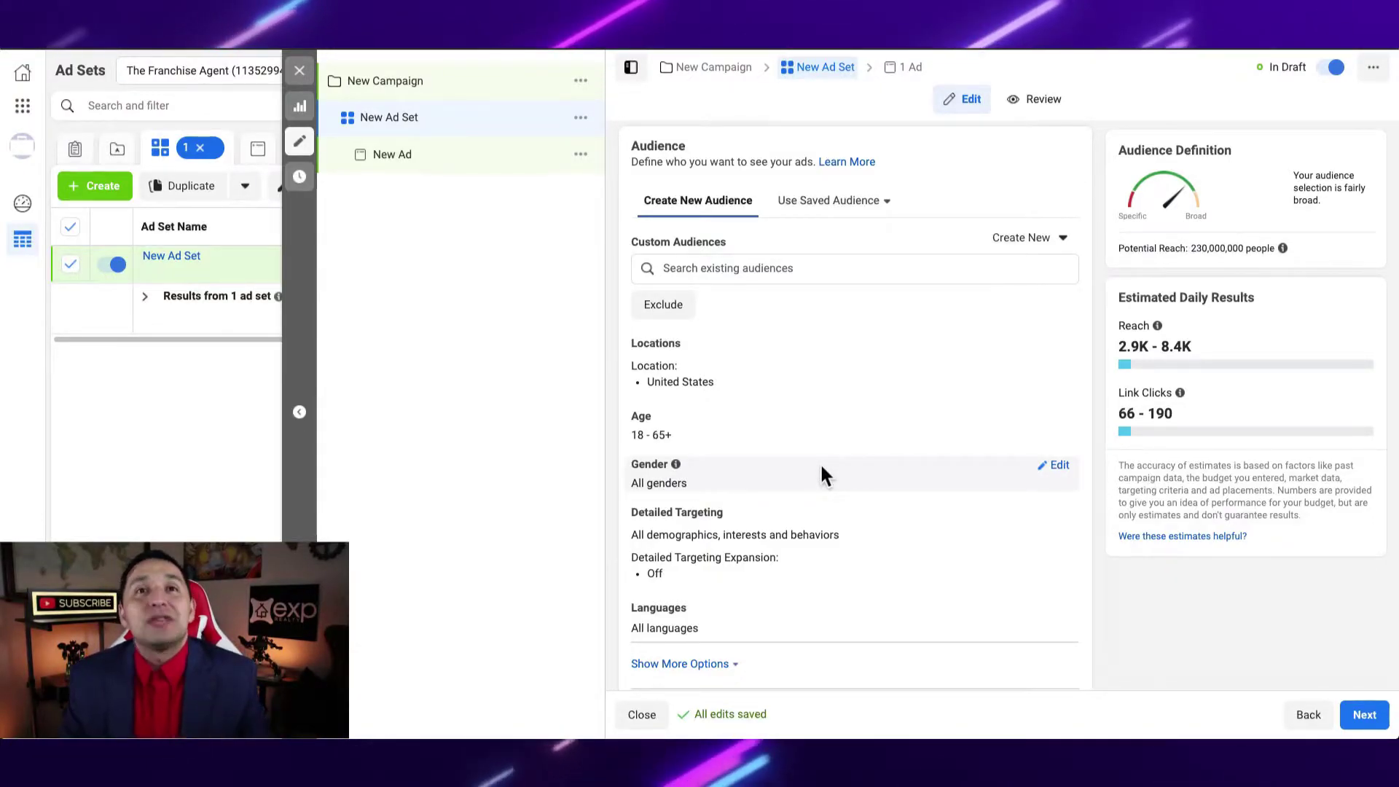
click(1061, 351)
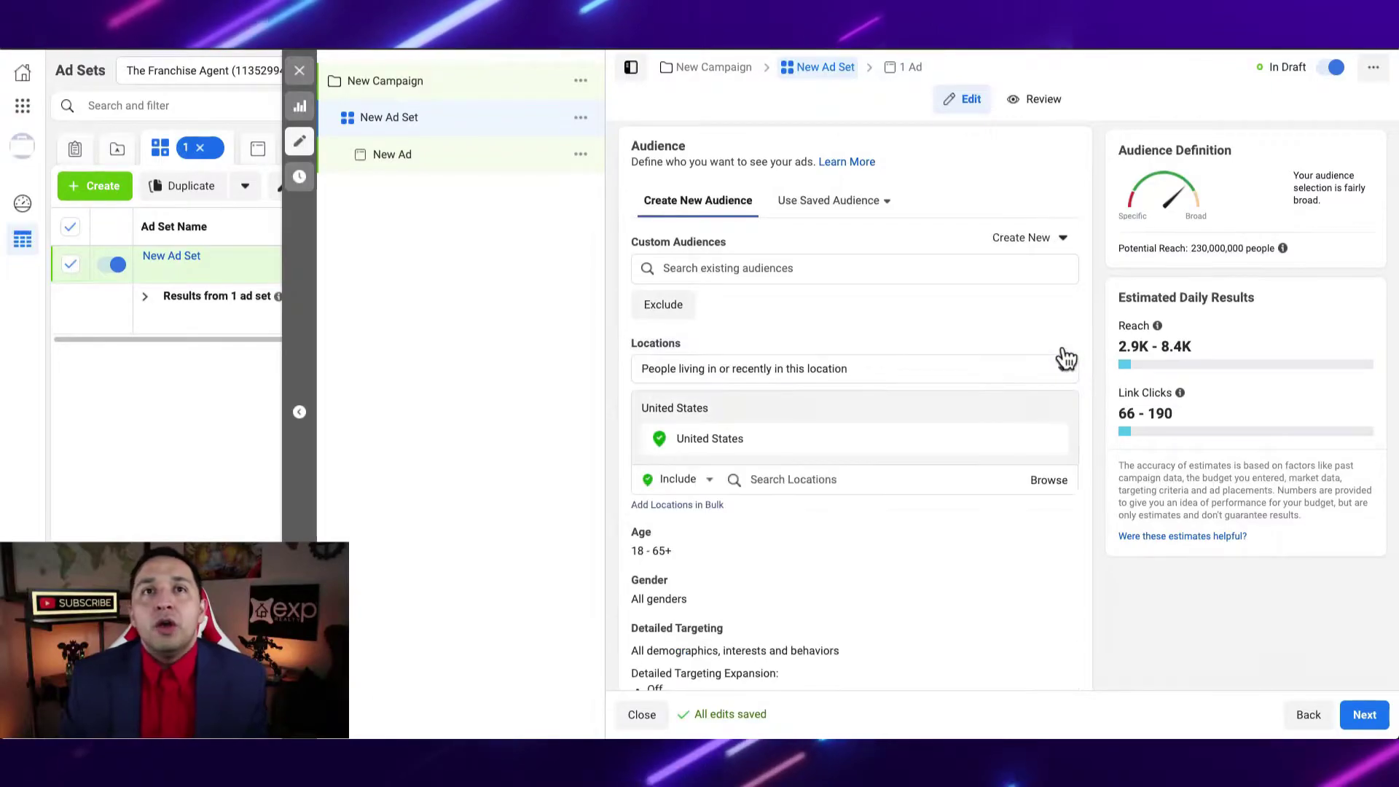
click(881, 371)
click(714, 452)
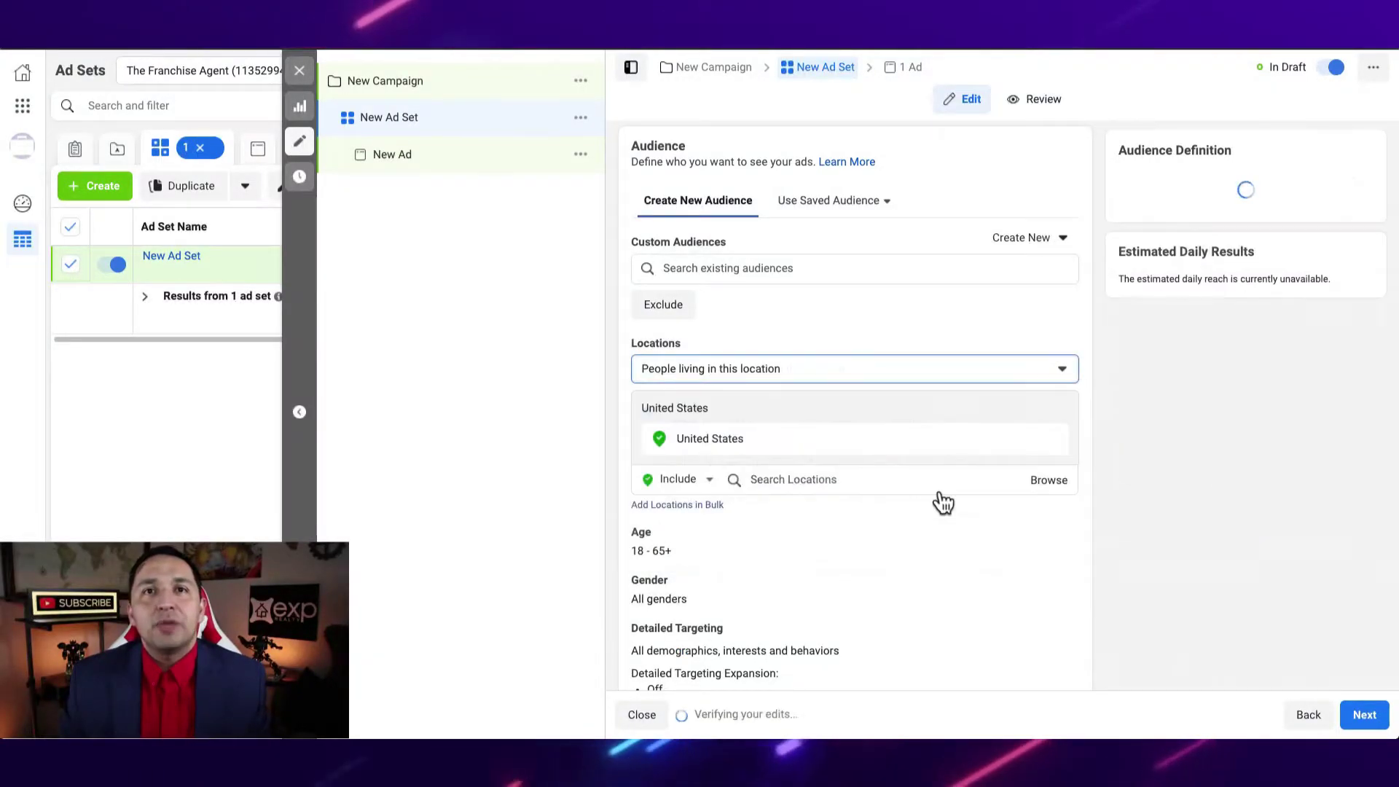
Step: Replace United States with Dallas, Texas as the audience location
scroll(940, 490, down, 1)
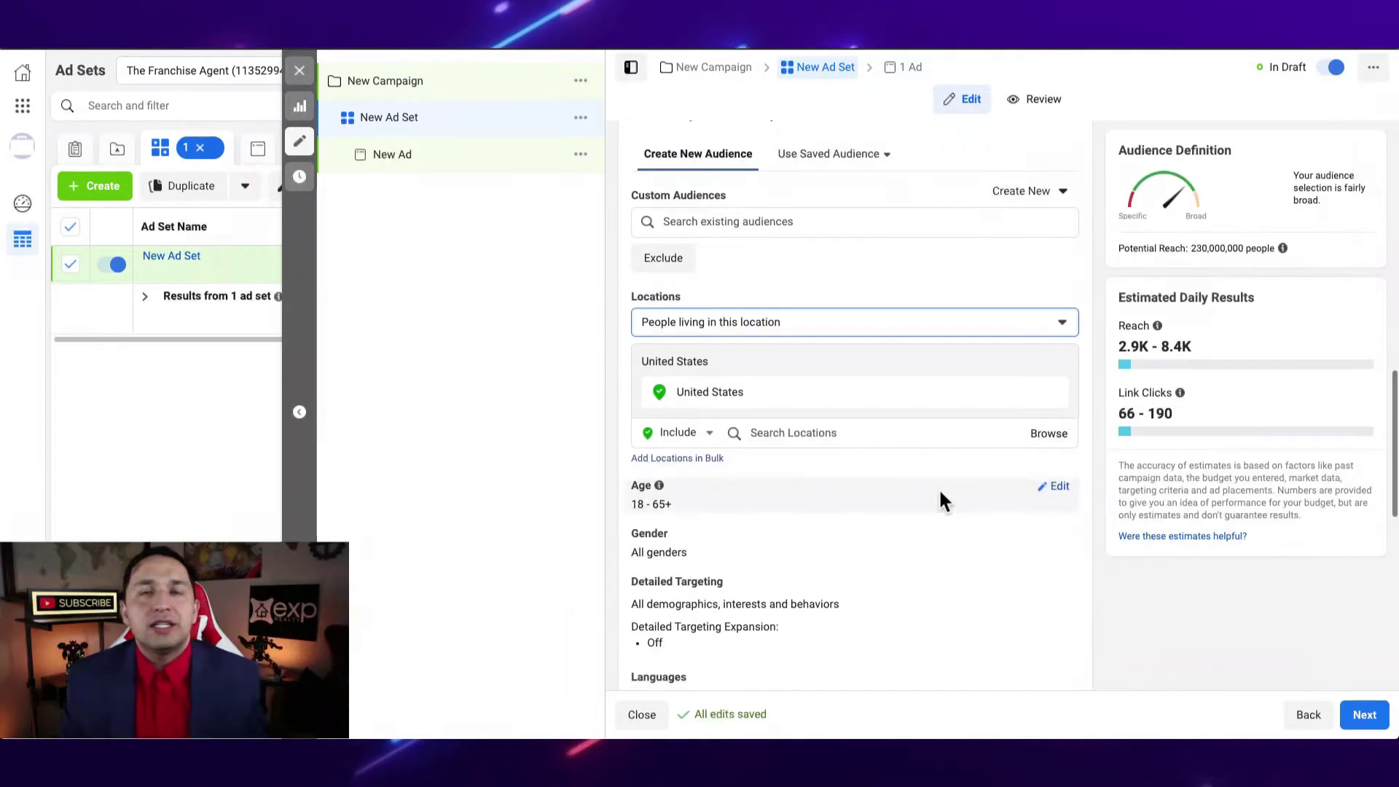
click(853, 440)
text(dallas)
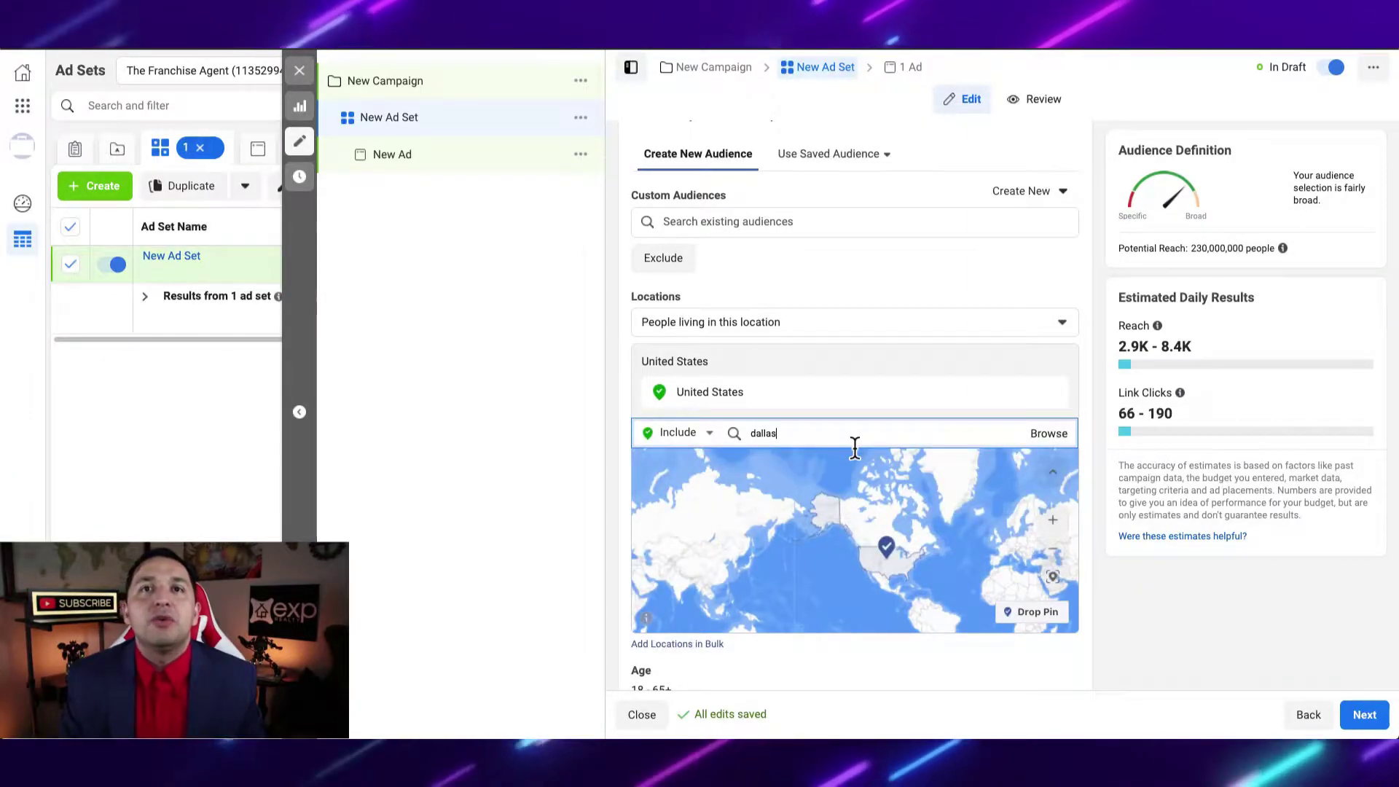
click(780, 477)
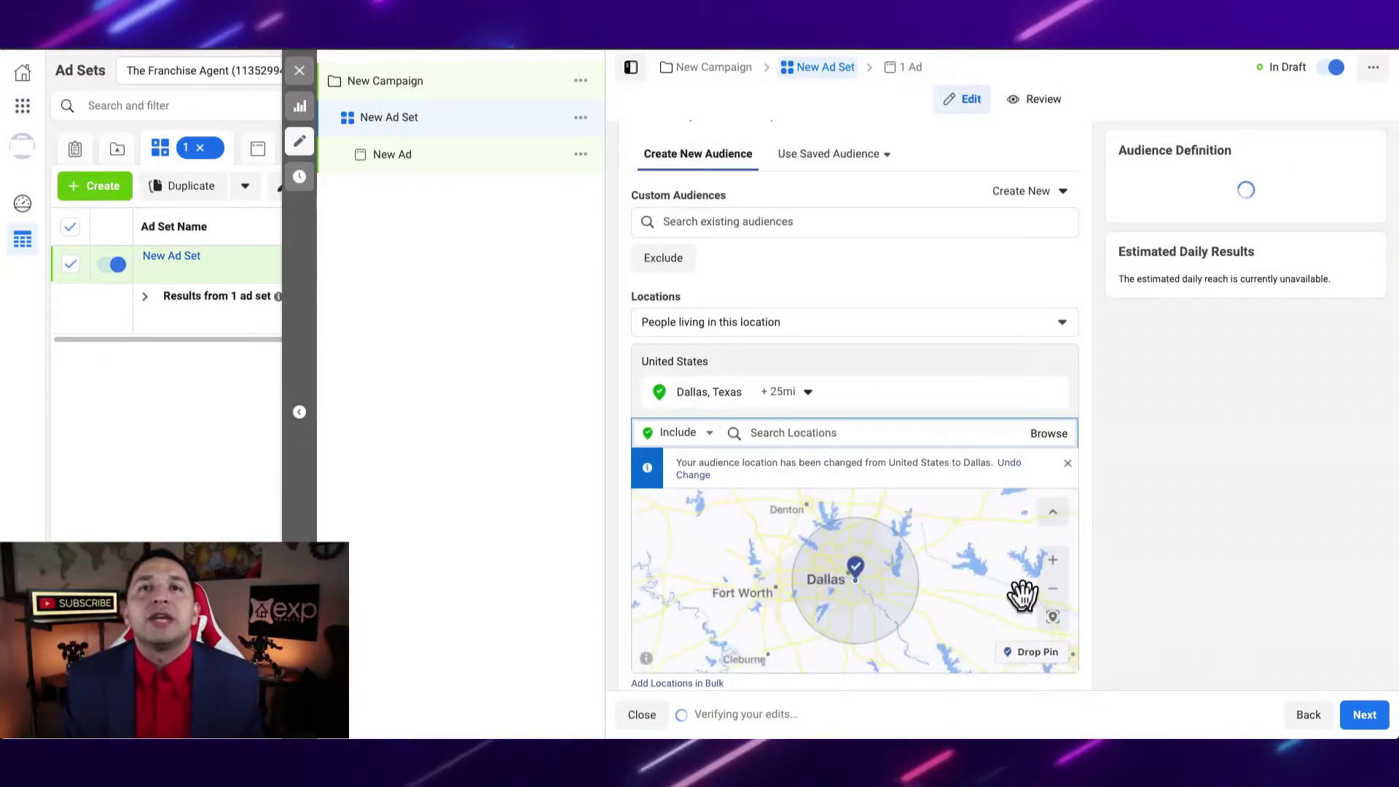
scroll(1140, 650, down, 3)
scroll(1138, 647, down, 3)
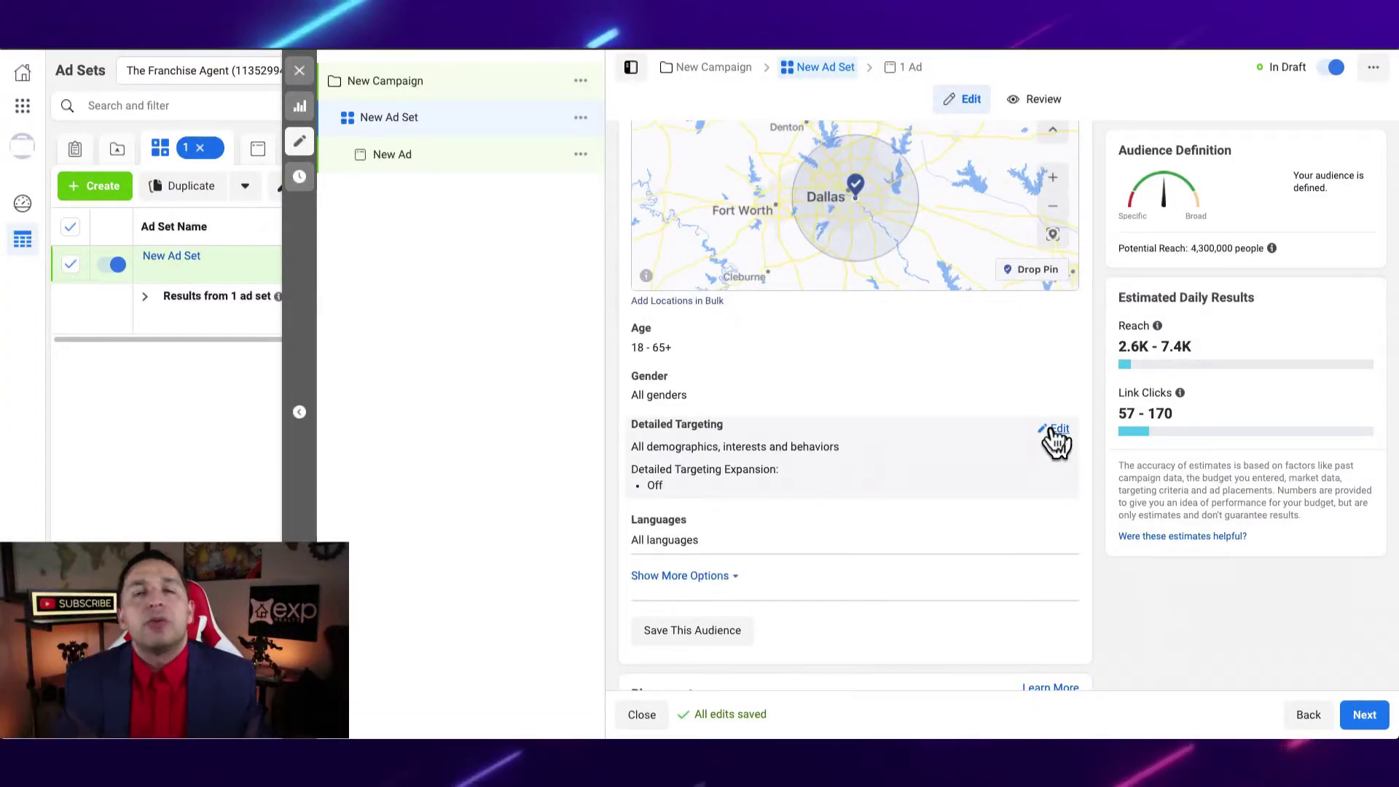
scroll(1055, 437, down, 2)
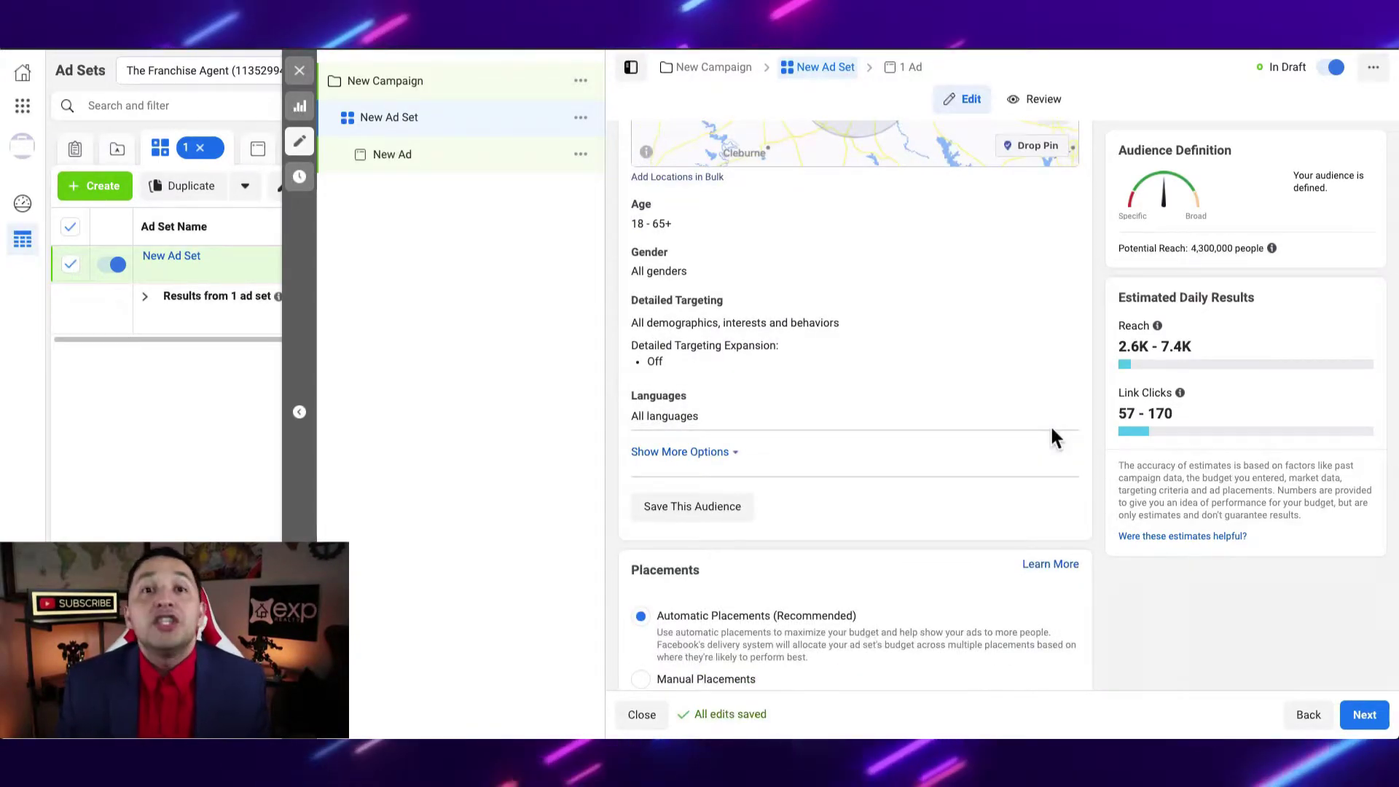
Step: Switch the ad set to Manual Placements and review the device, platform and placement options
scroll(1054, 437, down, 2)
scroll(1051, 429, down, 2)
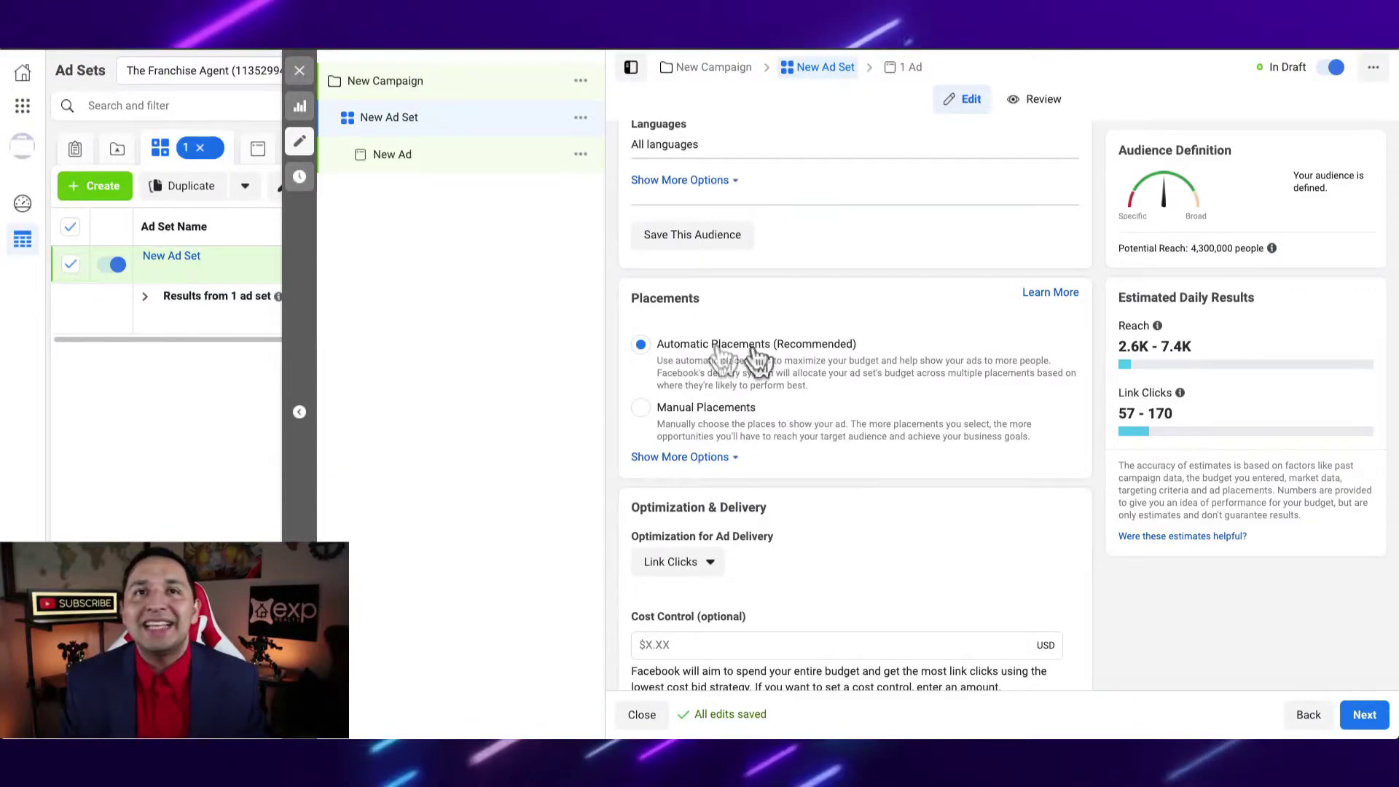
click(641, 409)
scroll(641, 415, down, 3)
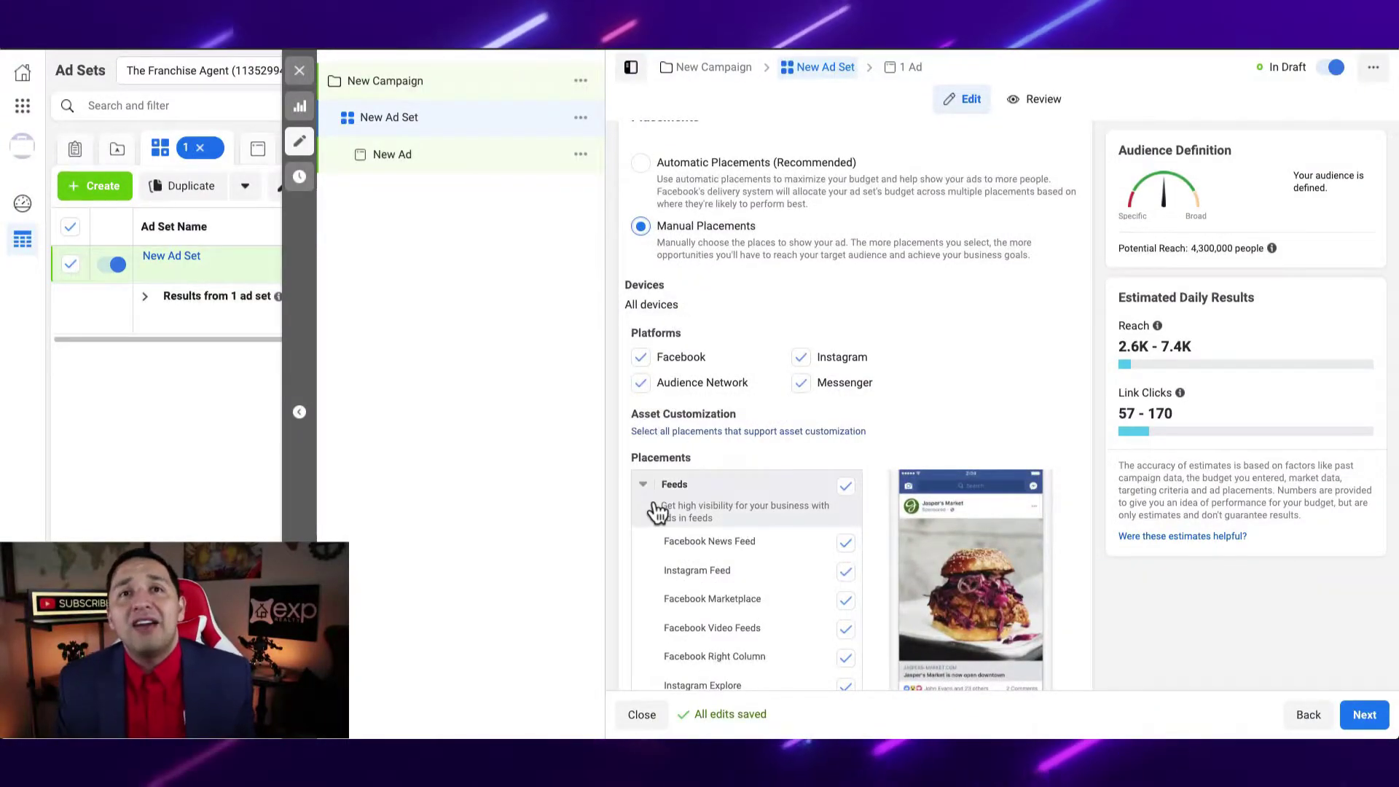
scroll(654, 499, down, 1)
scroll(653, 492, down, 1)
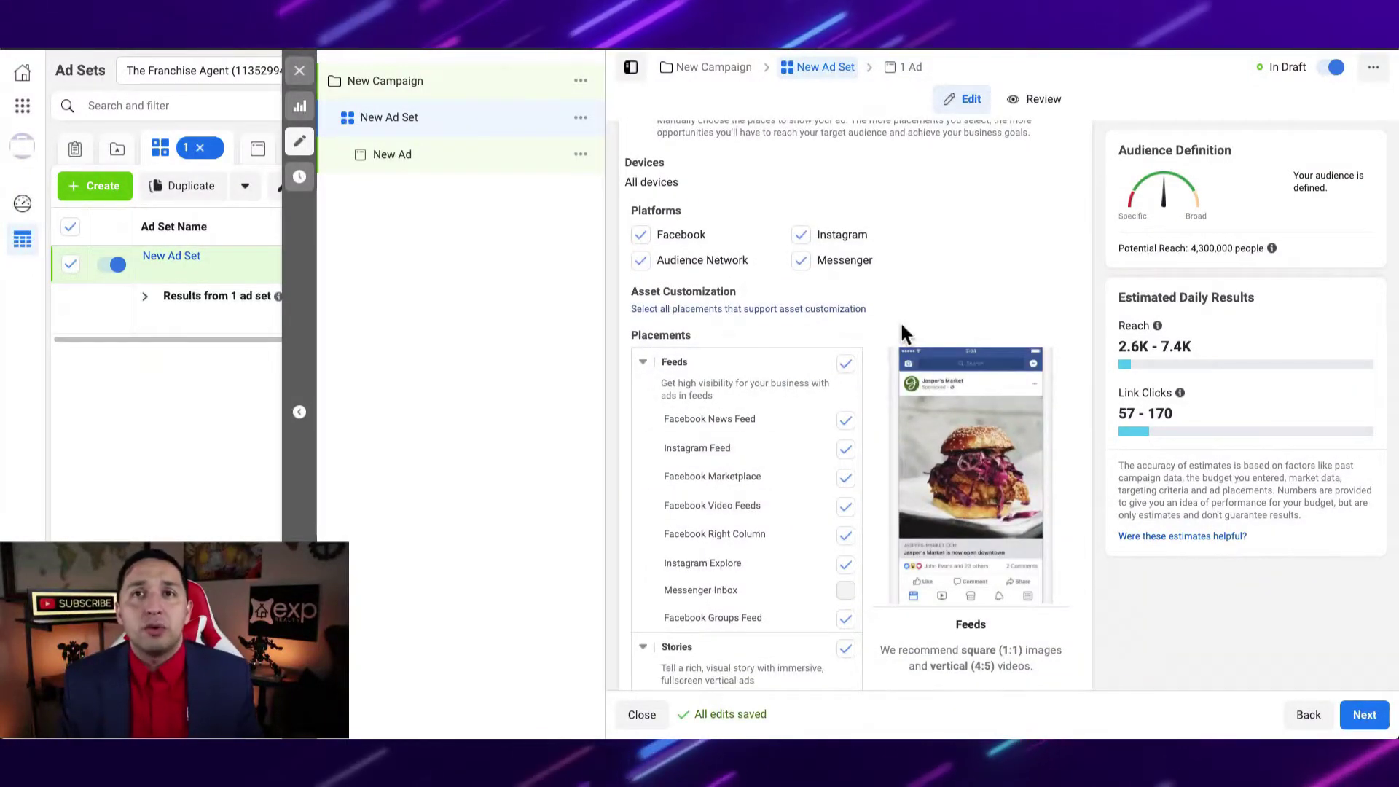
scroll(902, 330, up, 10)
scroll(901, 328, up, 3)
scroll(900, 322, down, 8)
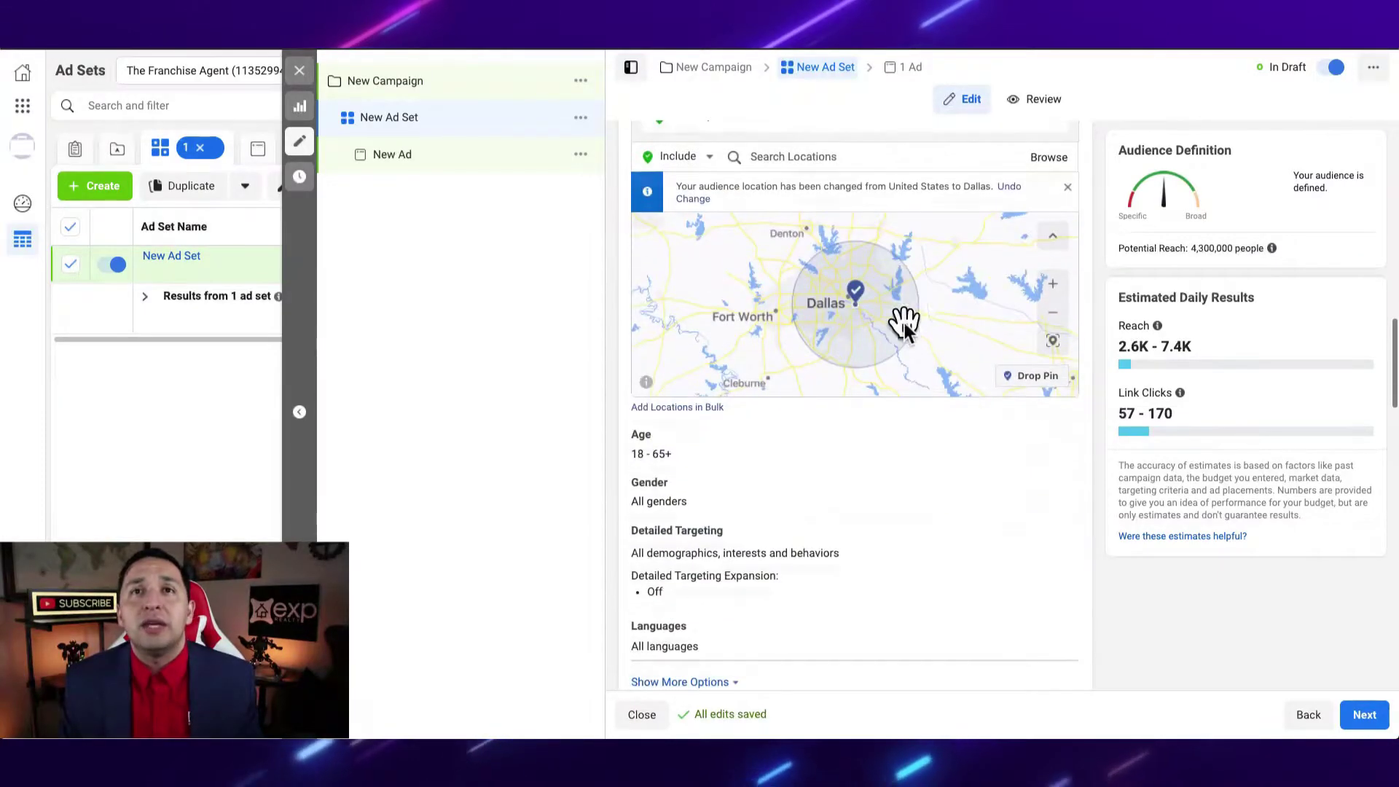
scroll(896, 434, down, 1)
scroll(899, 444, up, 1)
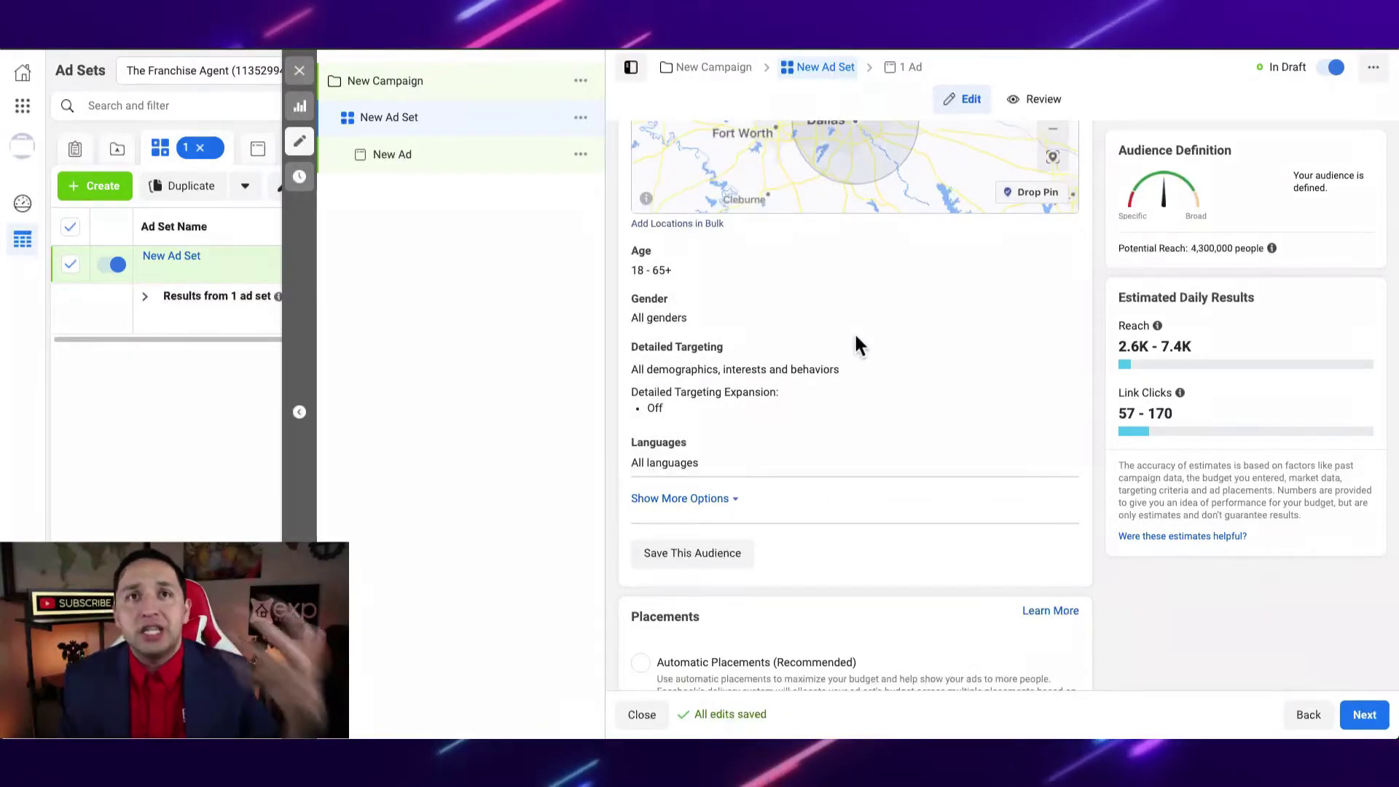
scroll(853, 339, down, 2)
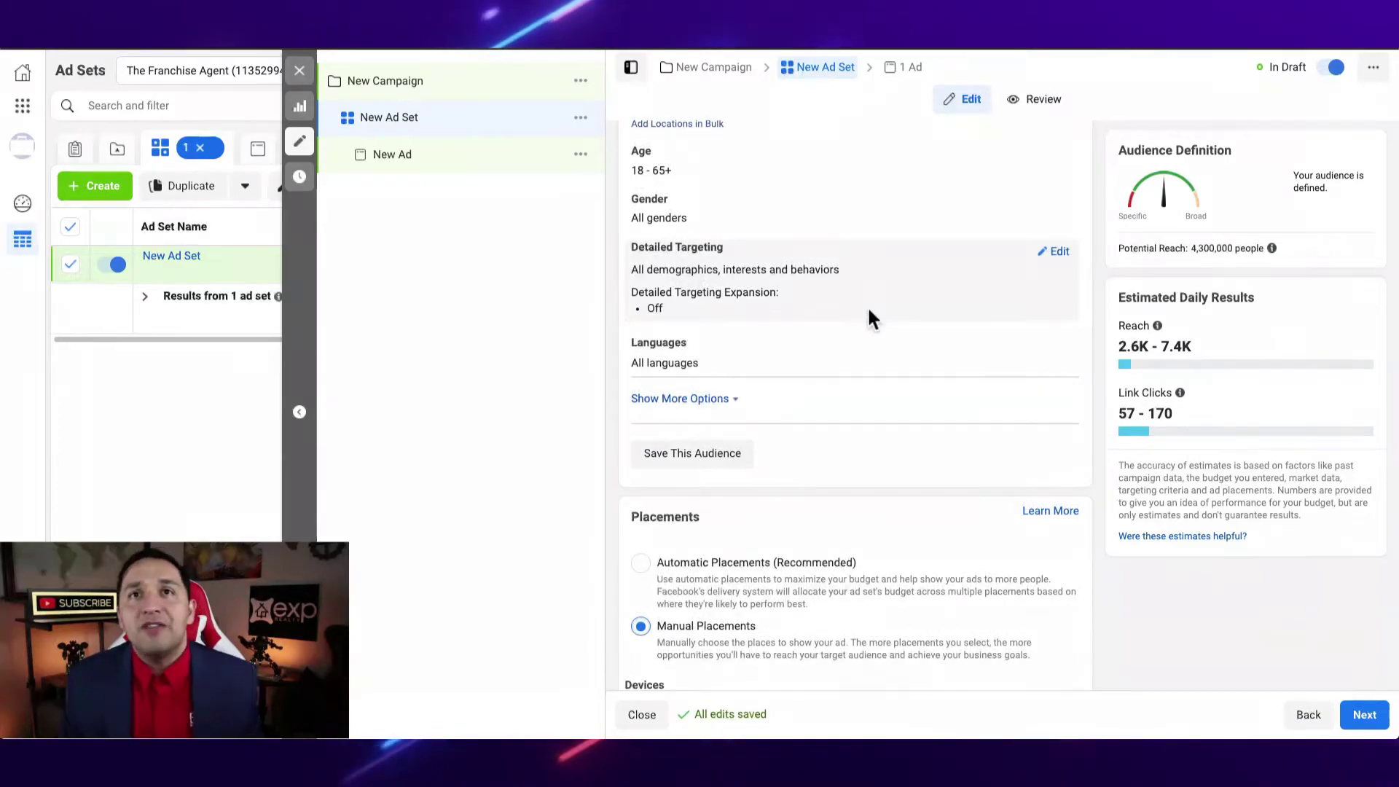
scroll(868, 311, down, 5)
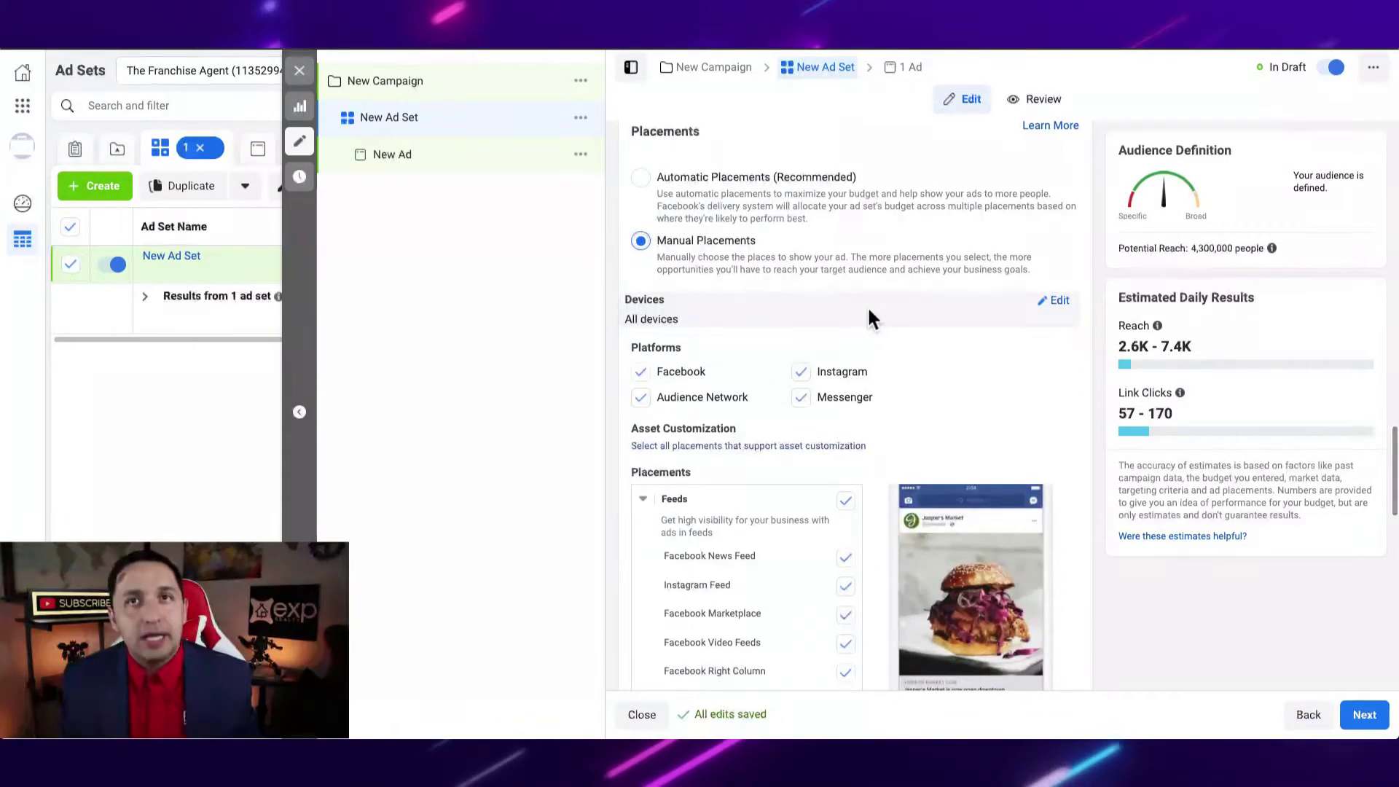
scroll(867, 313, down, 2)
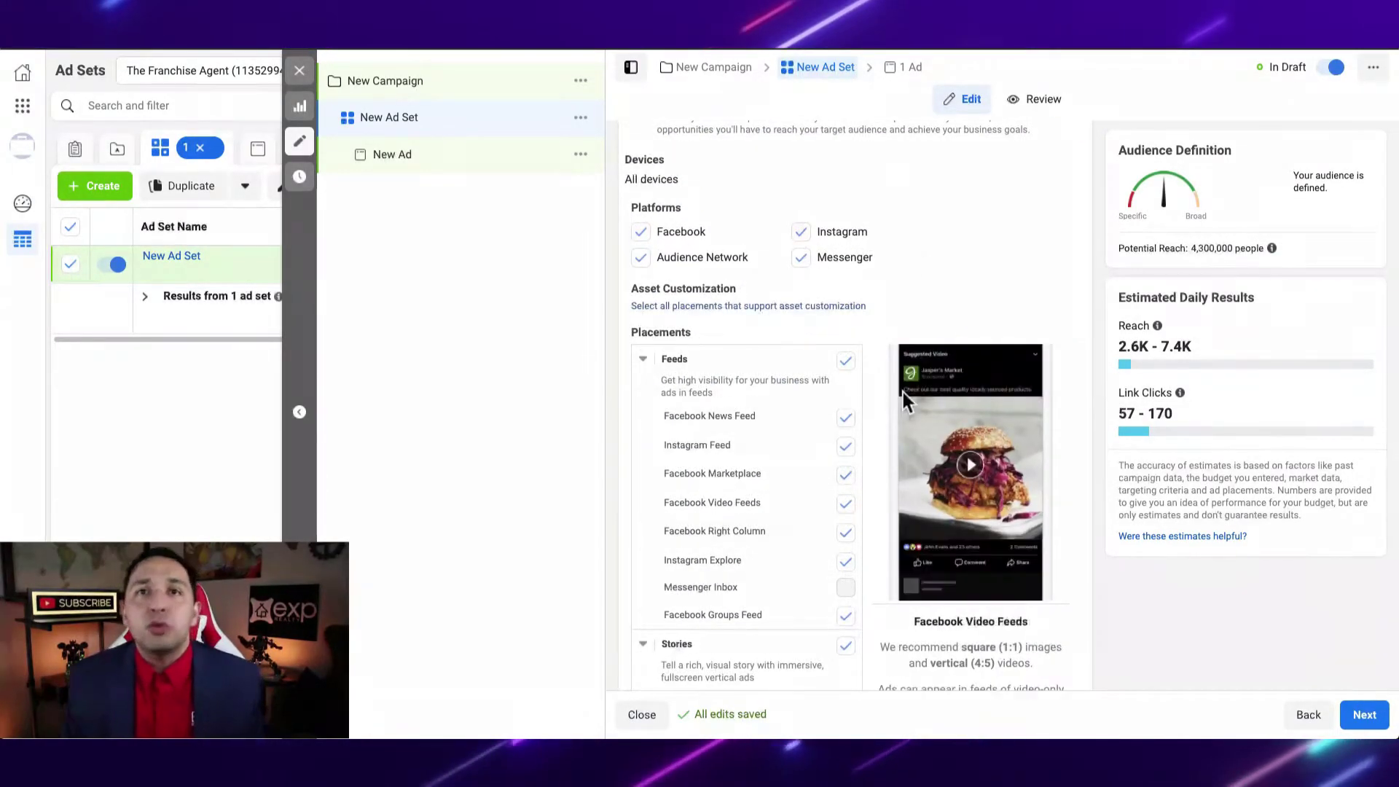
Step: Uncheck Facebook, Audience Network and Messenger, leaving Instagram as the only platform
click(641, 233)
click(640, 257)
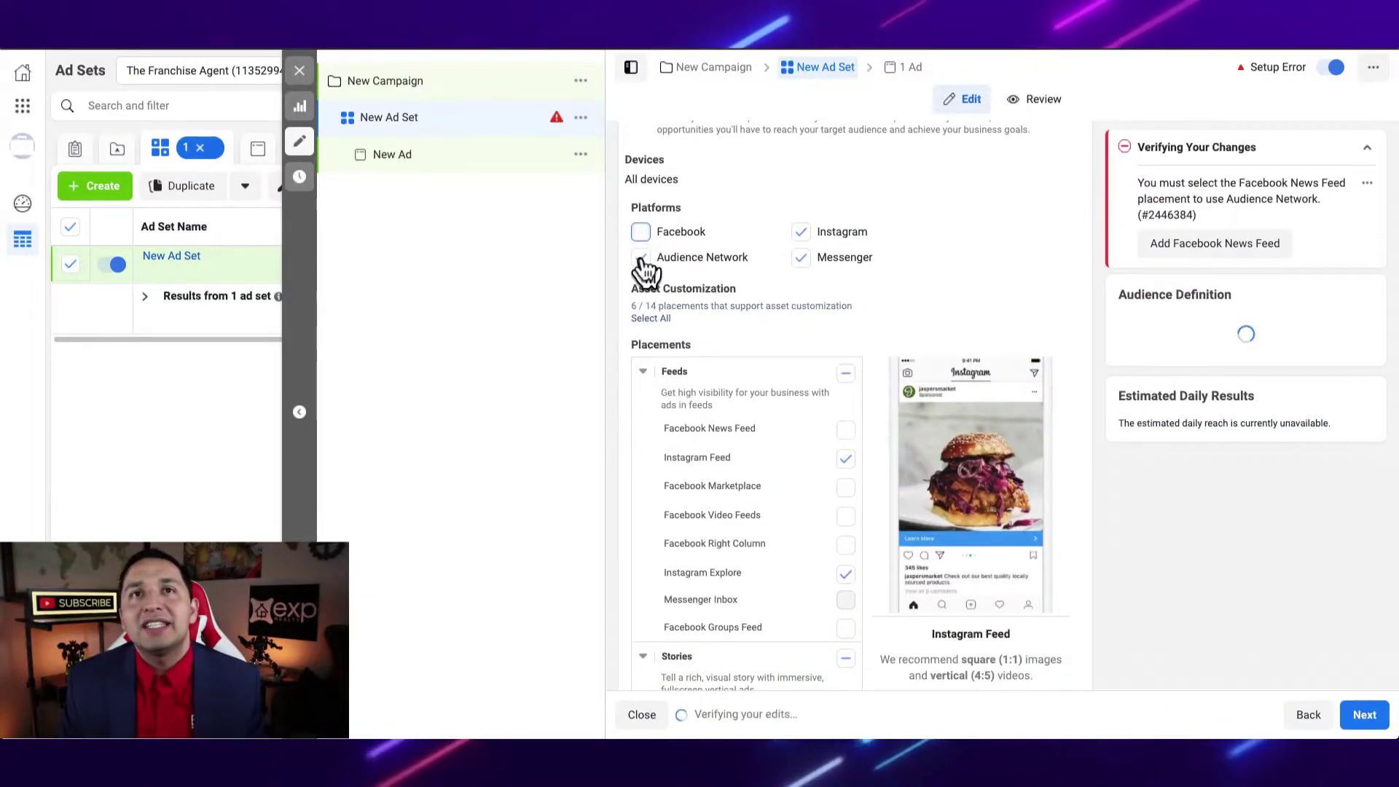
click(802, 258)
Step: Remove Instagram Feed and Explore so only Instagram Stories remains as a placement
scroll(821, 349, down, 2)
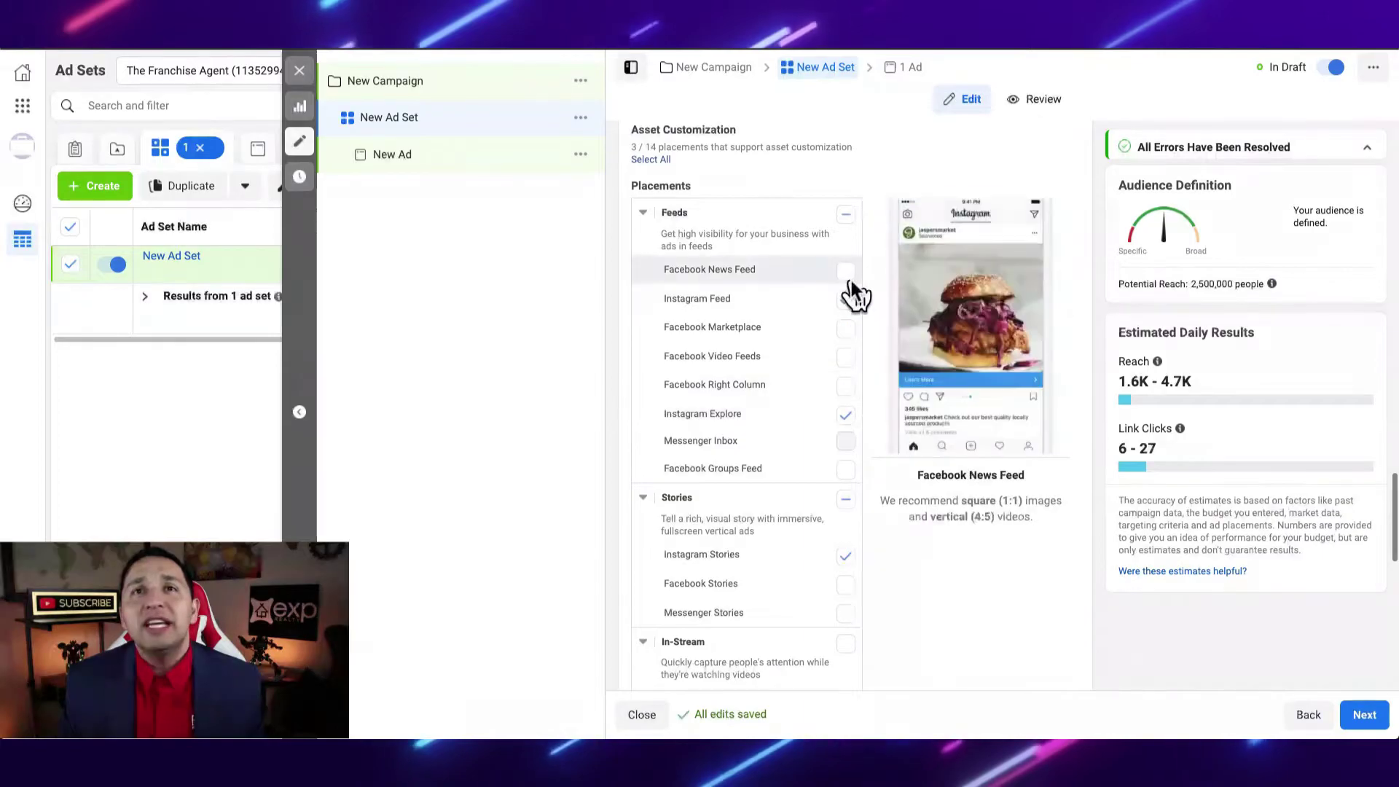
click(845, 299)
scroll(845, 429, down, 3)
scroll(845, 430, up, 3)
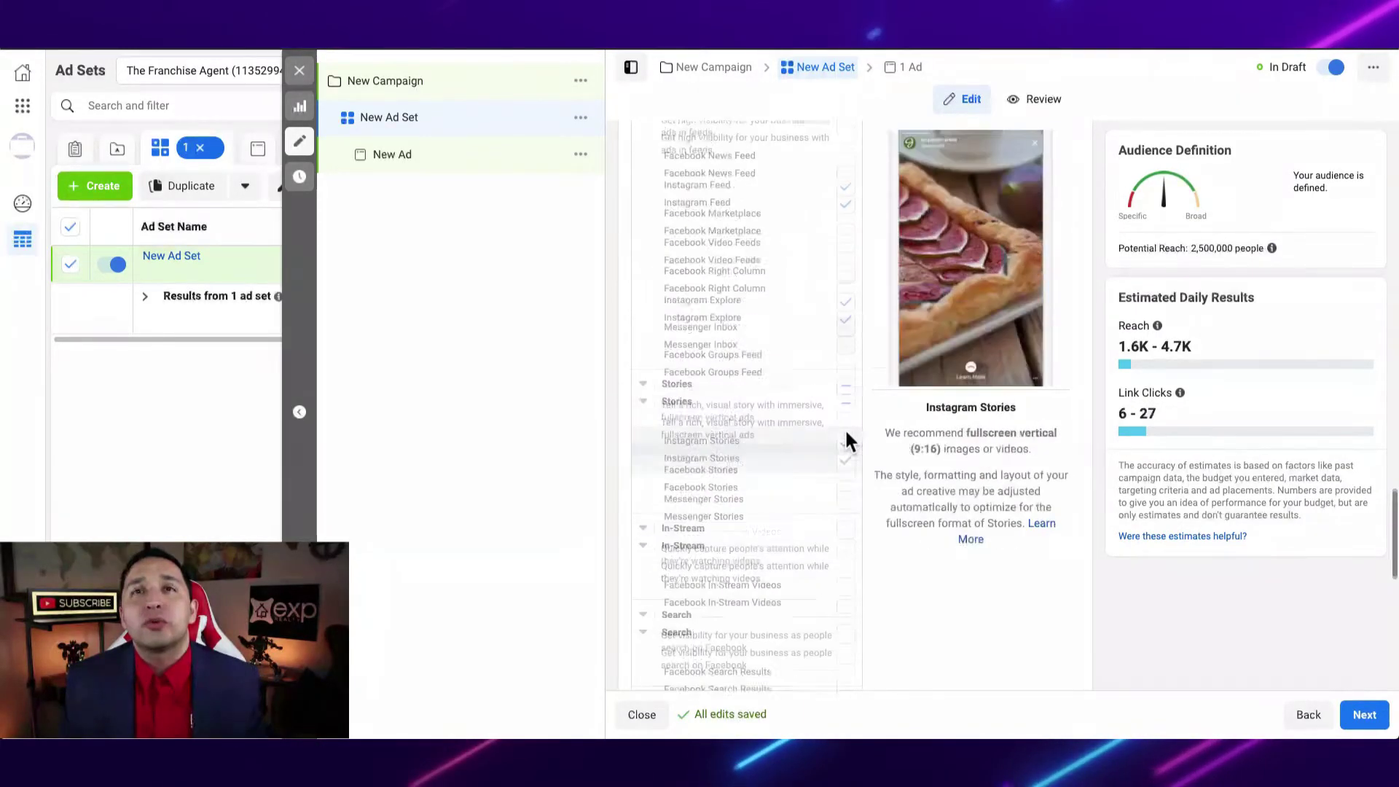
scroll(848, 440, down, 1)
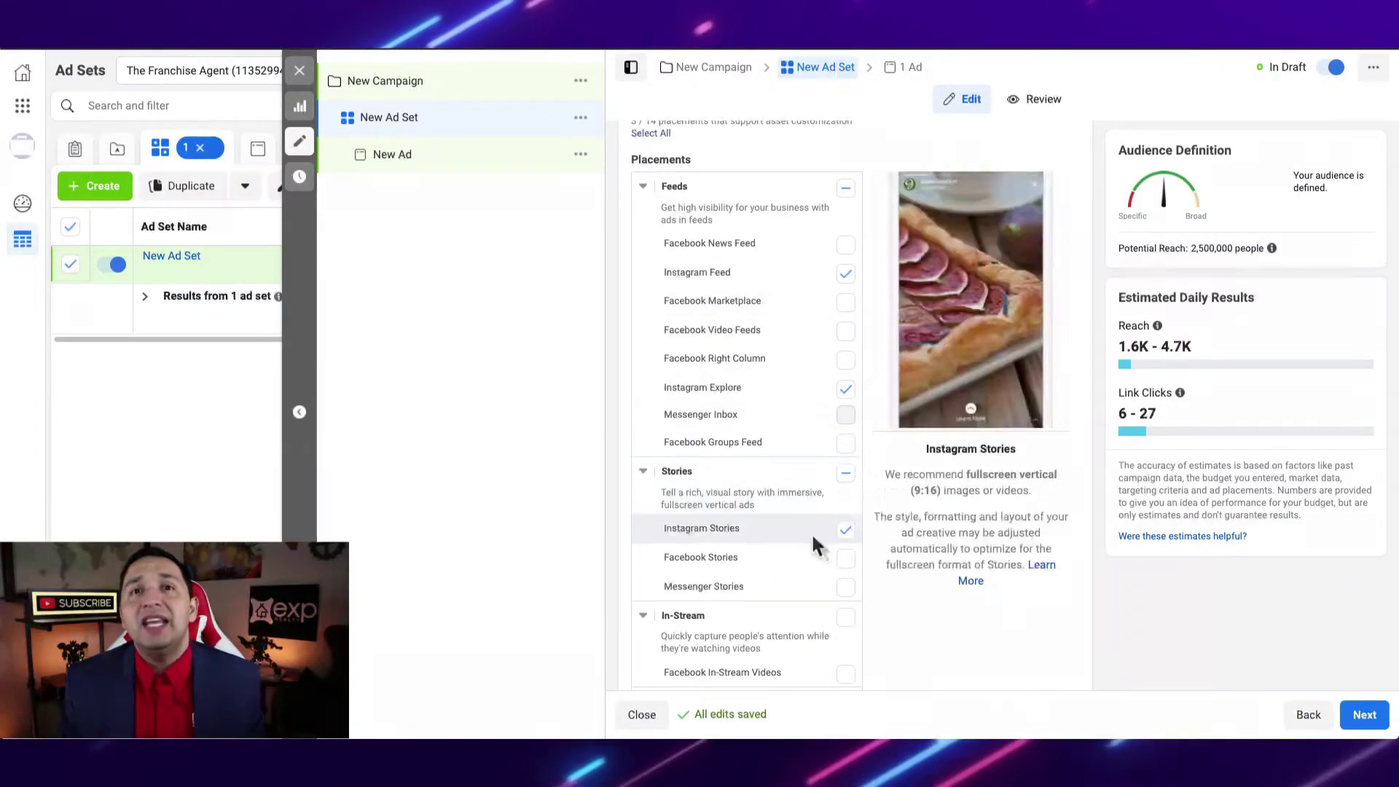
click(845, 388)
click(845, 273)
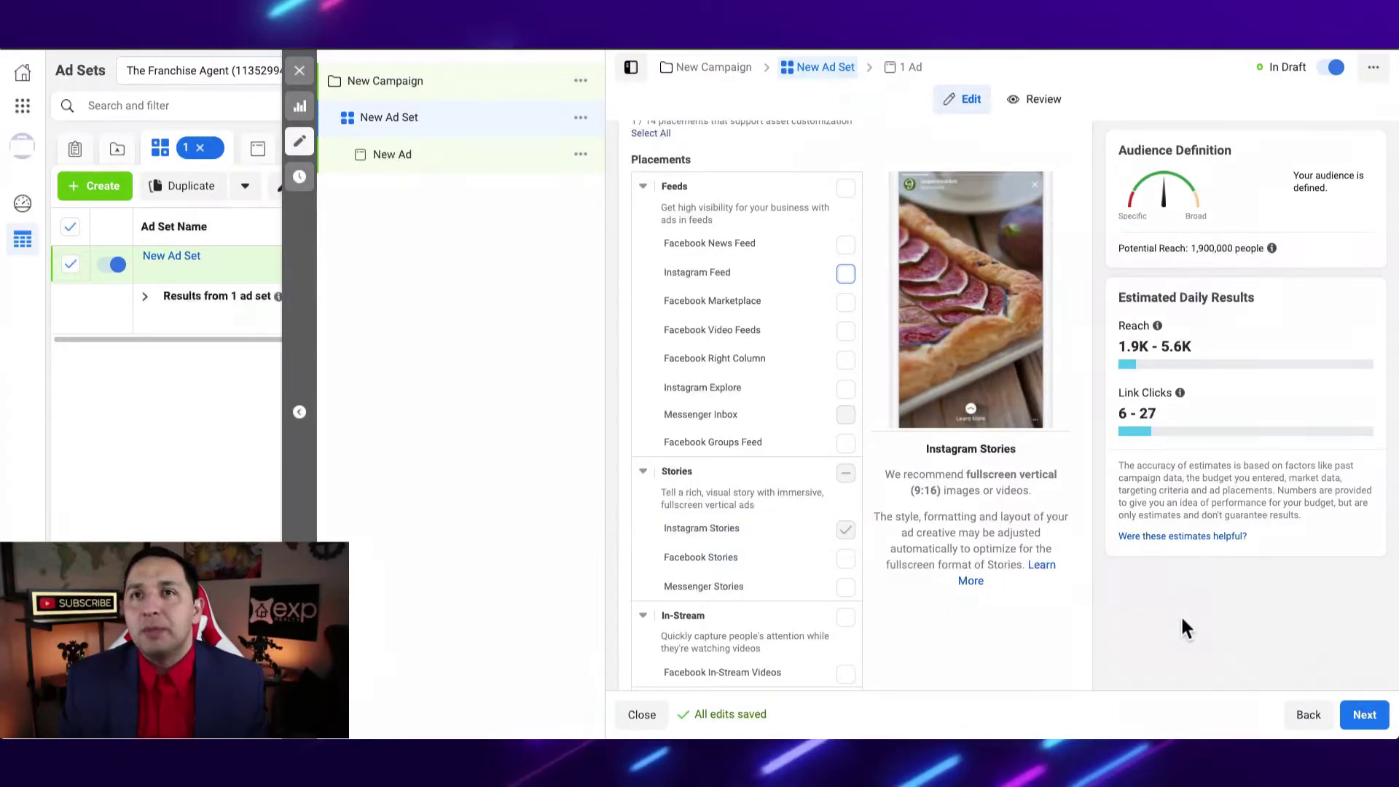
Step: Proceed to the ad level and close the 'Recommended for you' card
click(1368, 717)
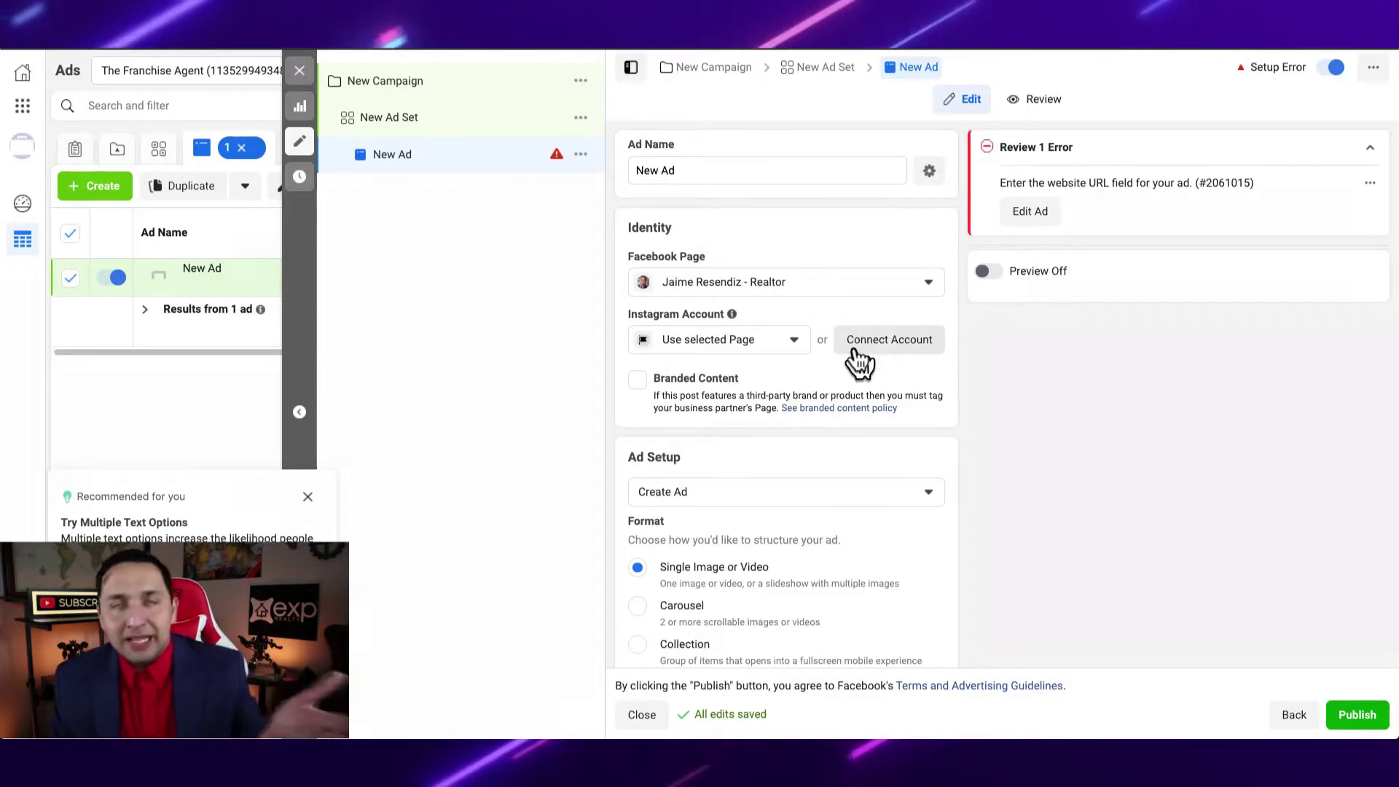
click(308, 496)
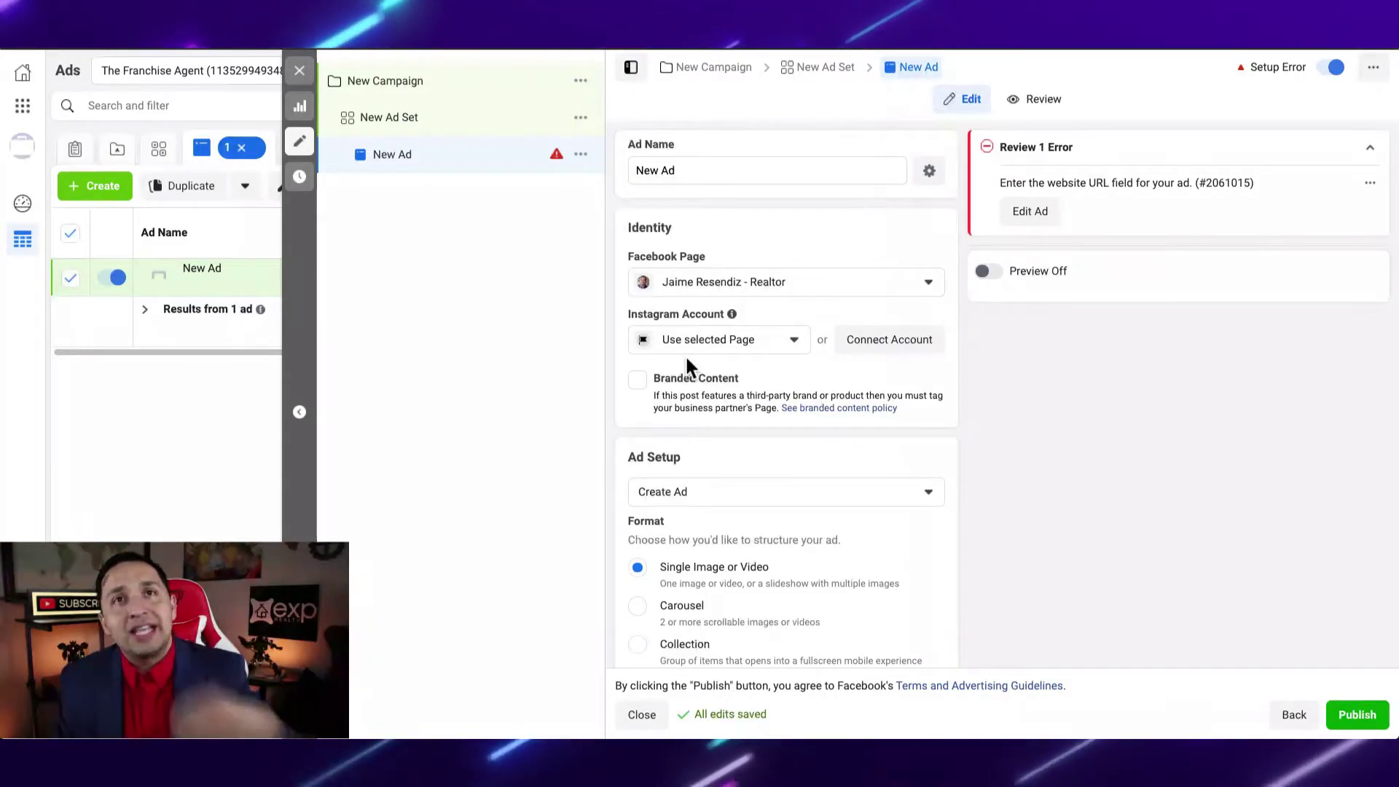
scroll(687, 359, down, 2)
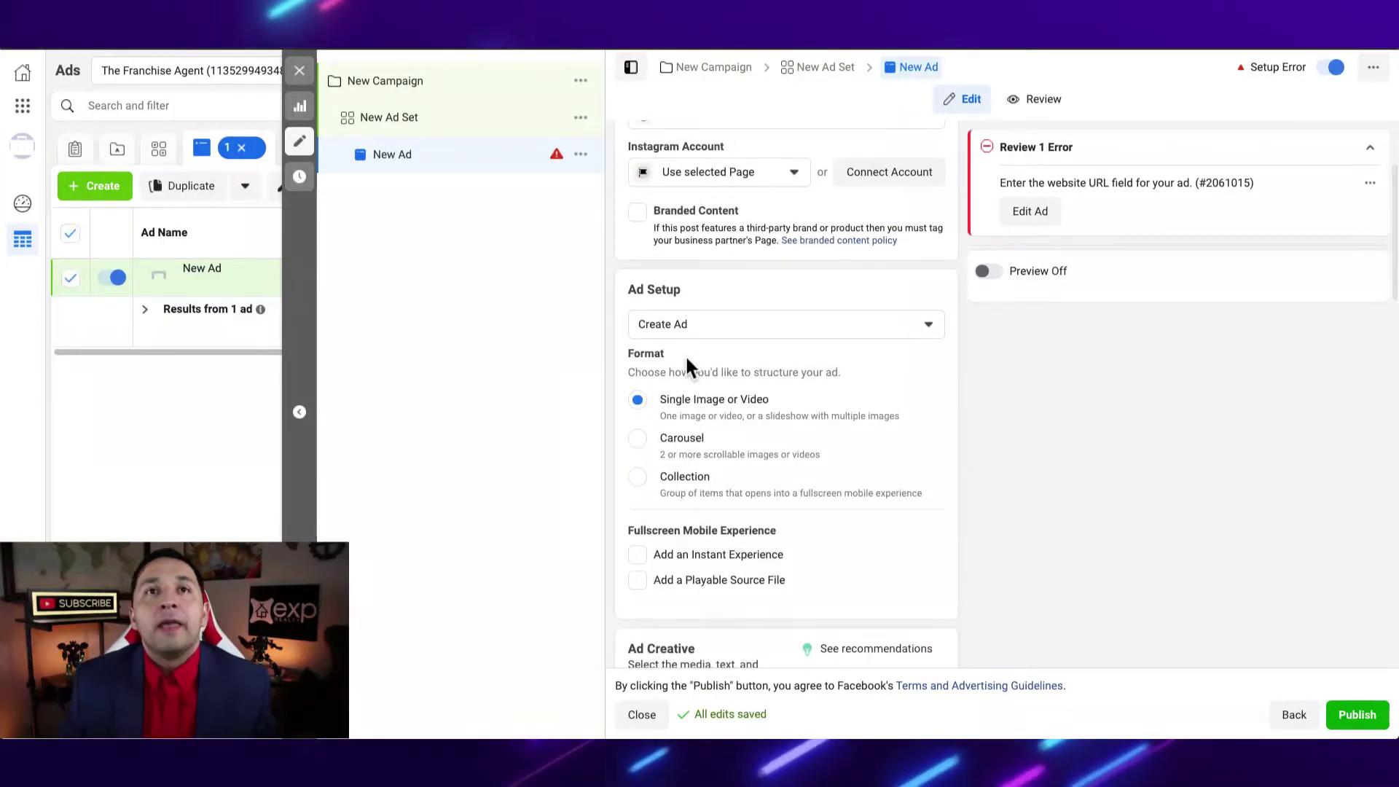
Step: Enter the realtor's website address in the ad's Website URL field
scroll(687, 360, down, 1)
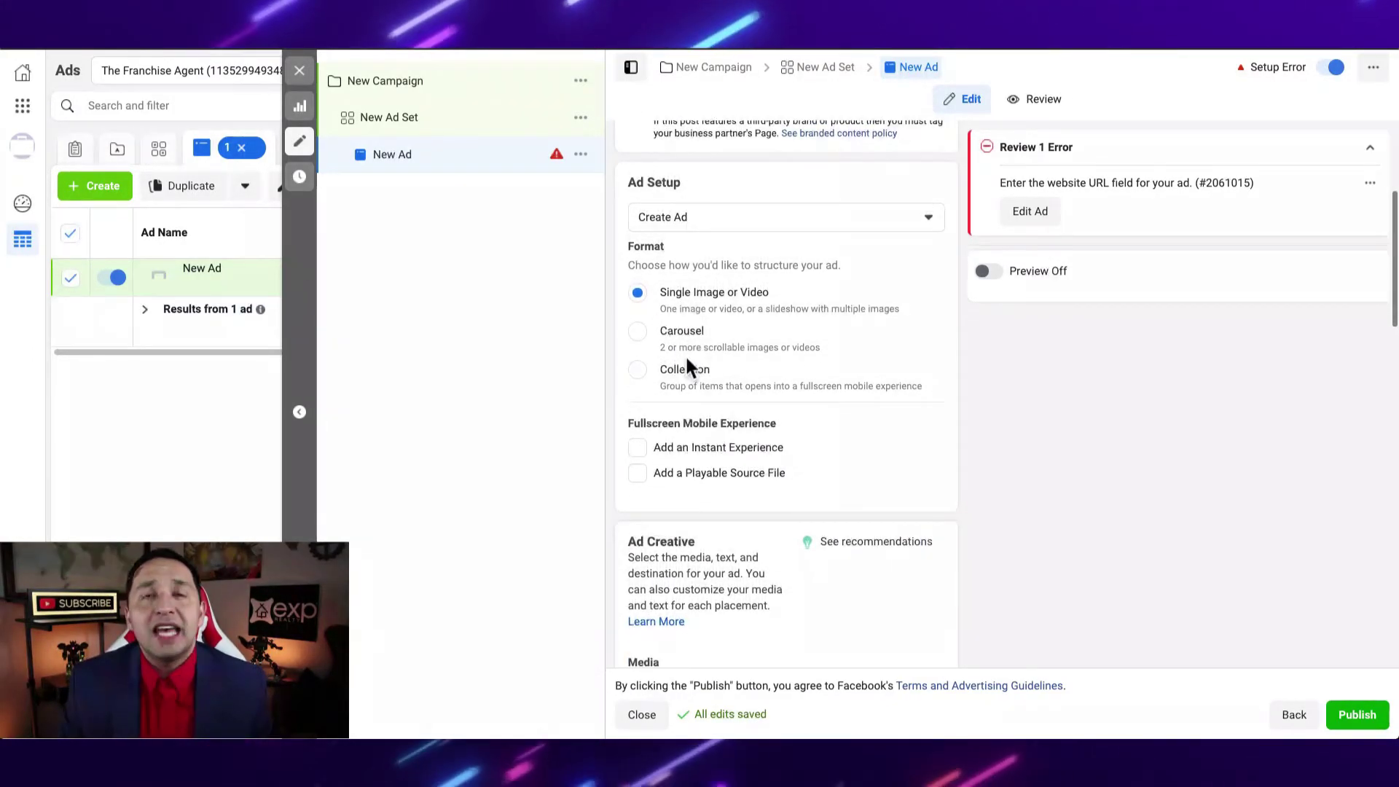
scroll(687, 360, down, 4)
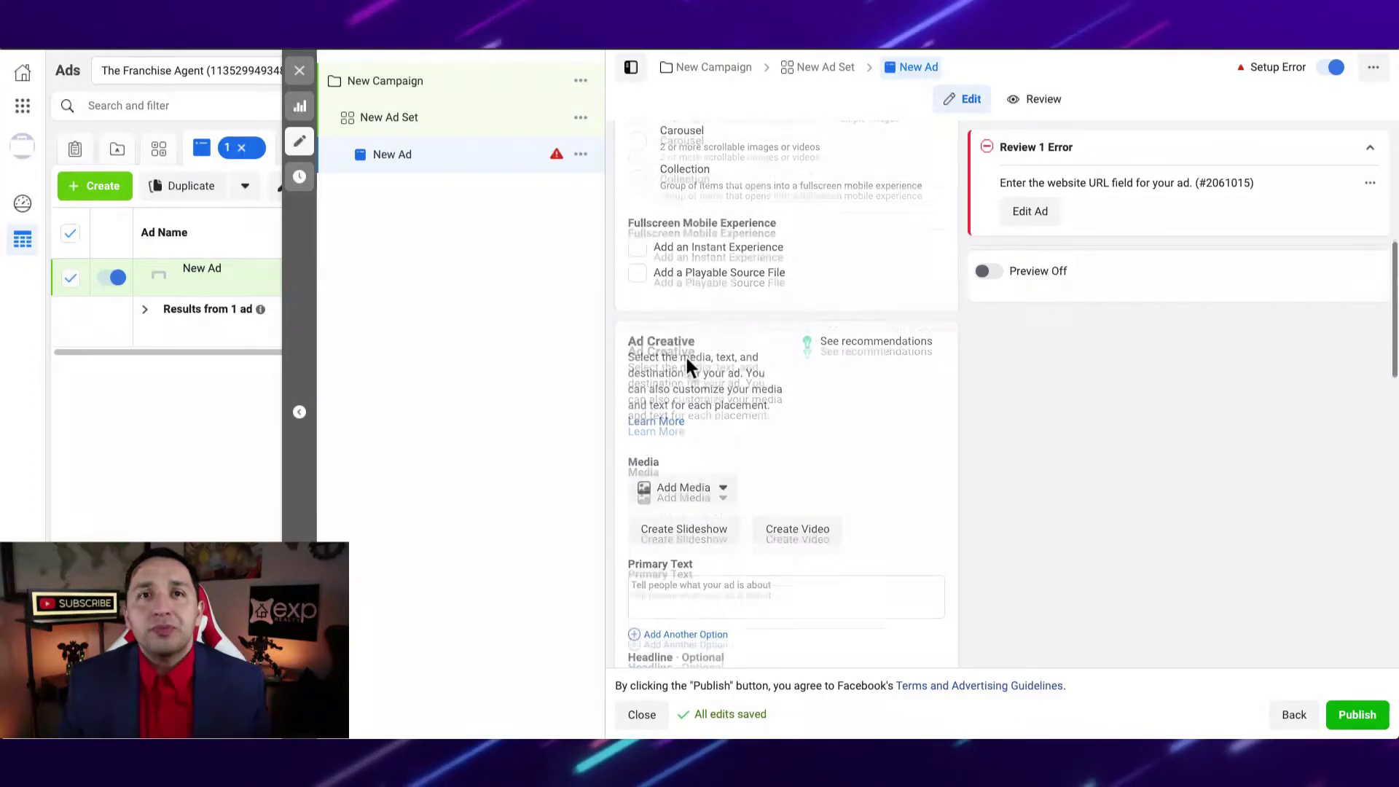
scroll(921, 221, down, 1)
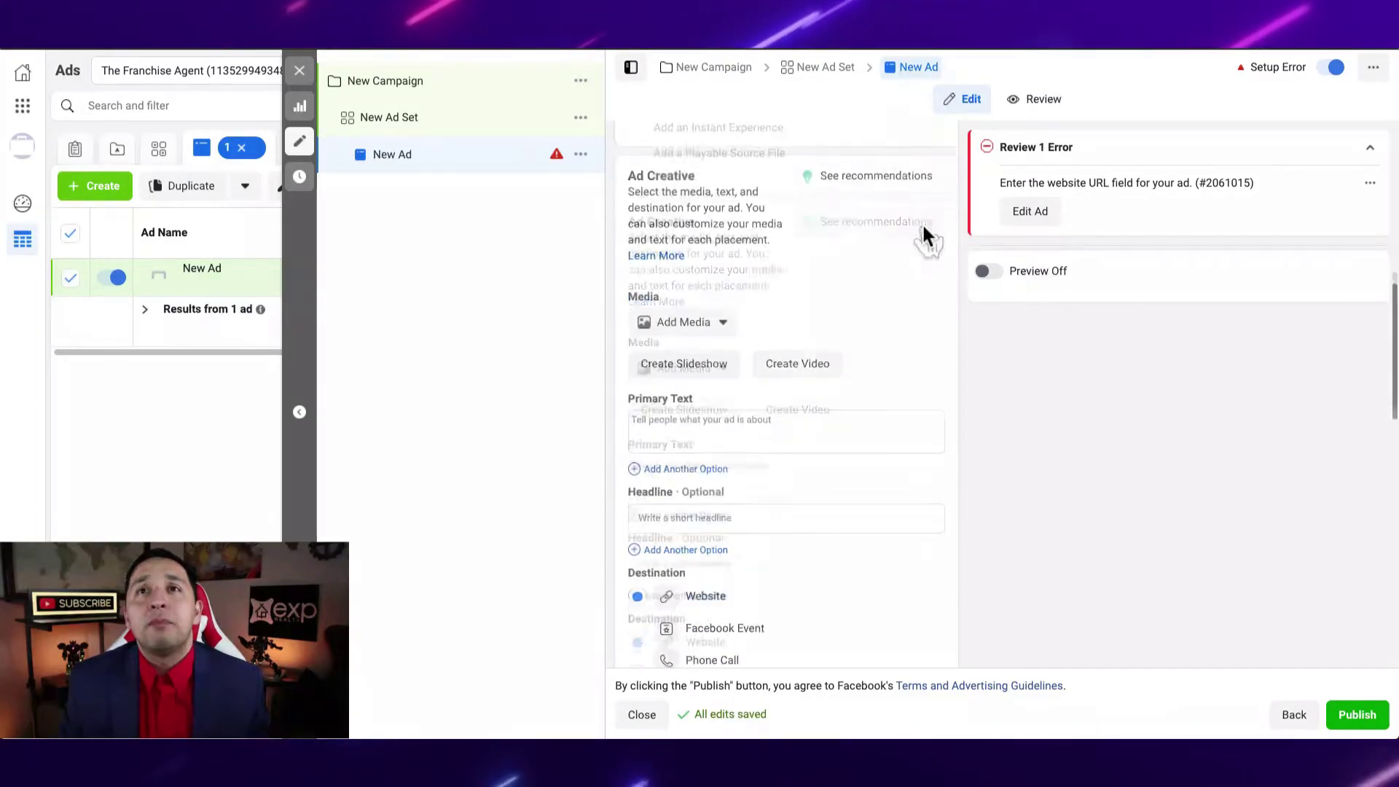
scroll(703, 551, down, 1)
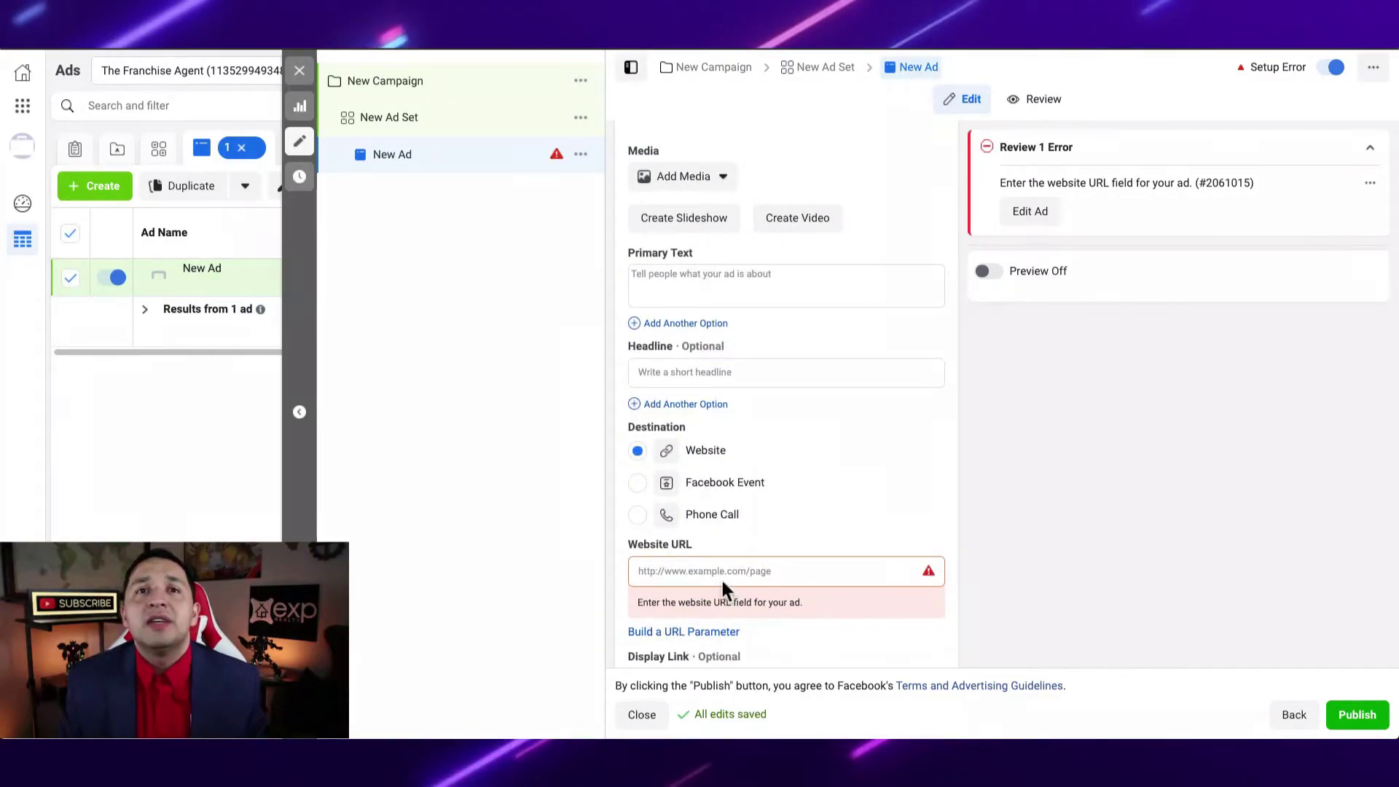
text(w.jaimer)
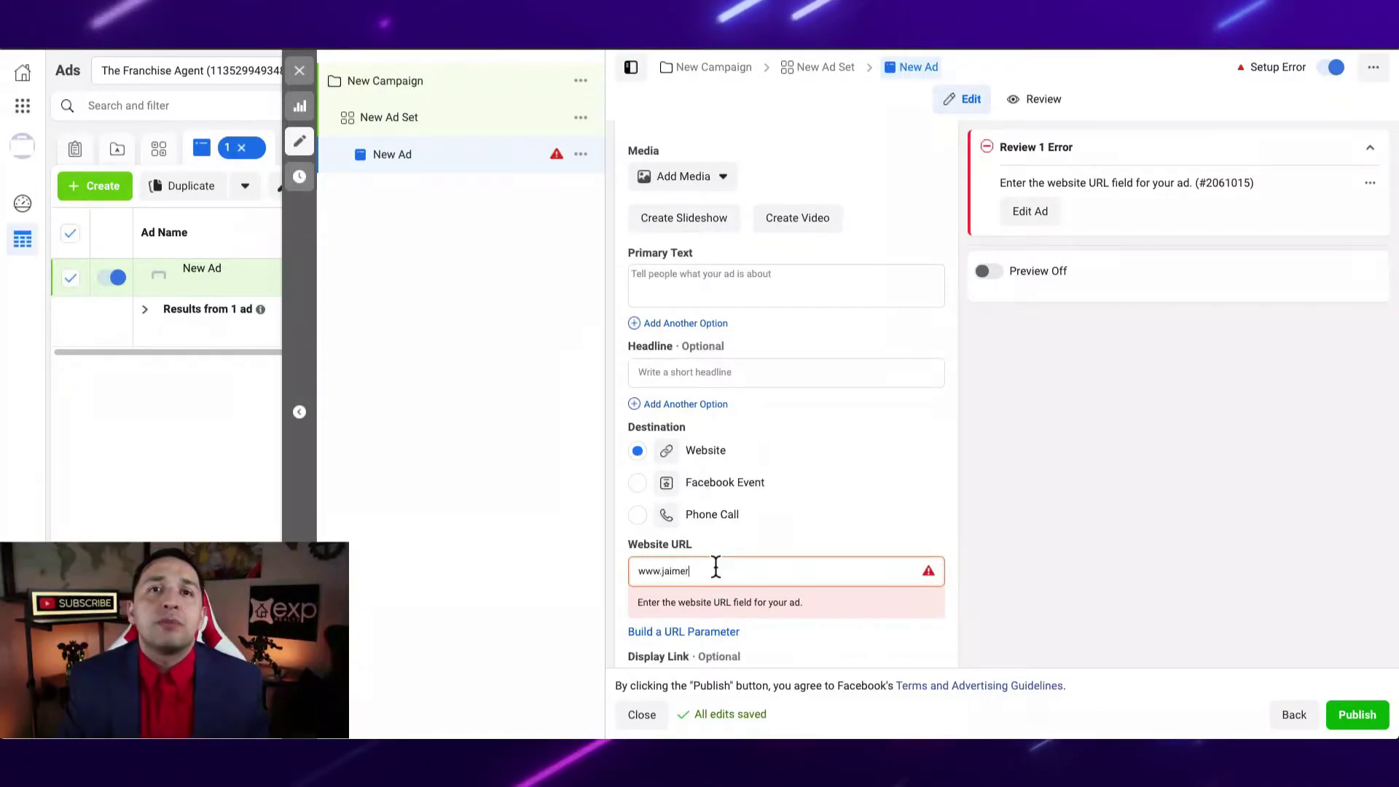
text(esendiz.com)
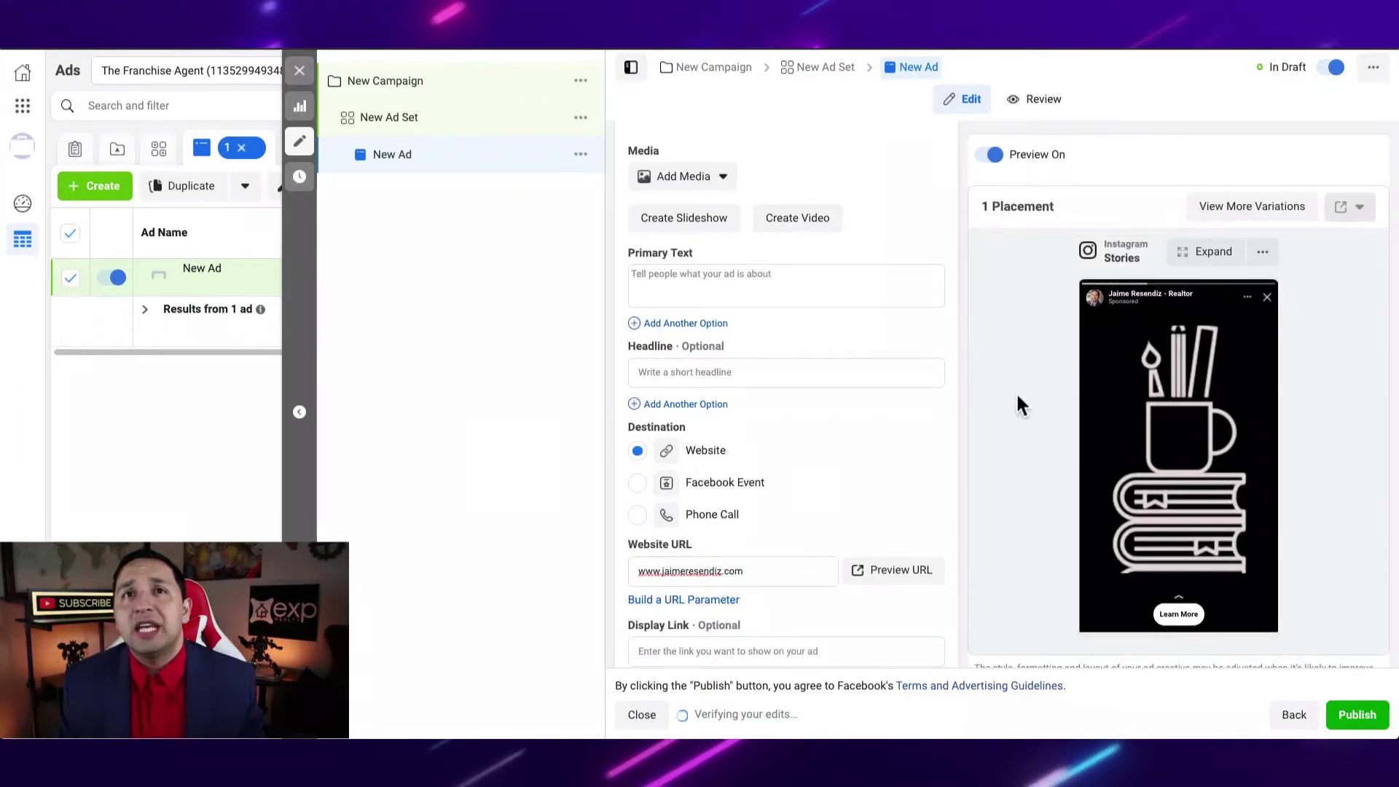
scroll(1015, 391, up, 6)
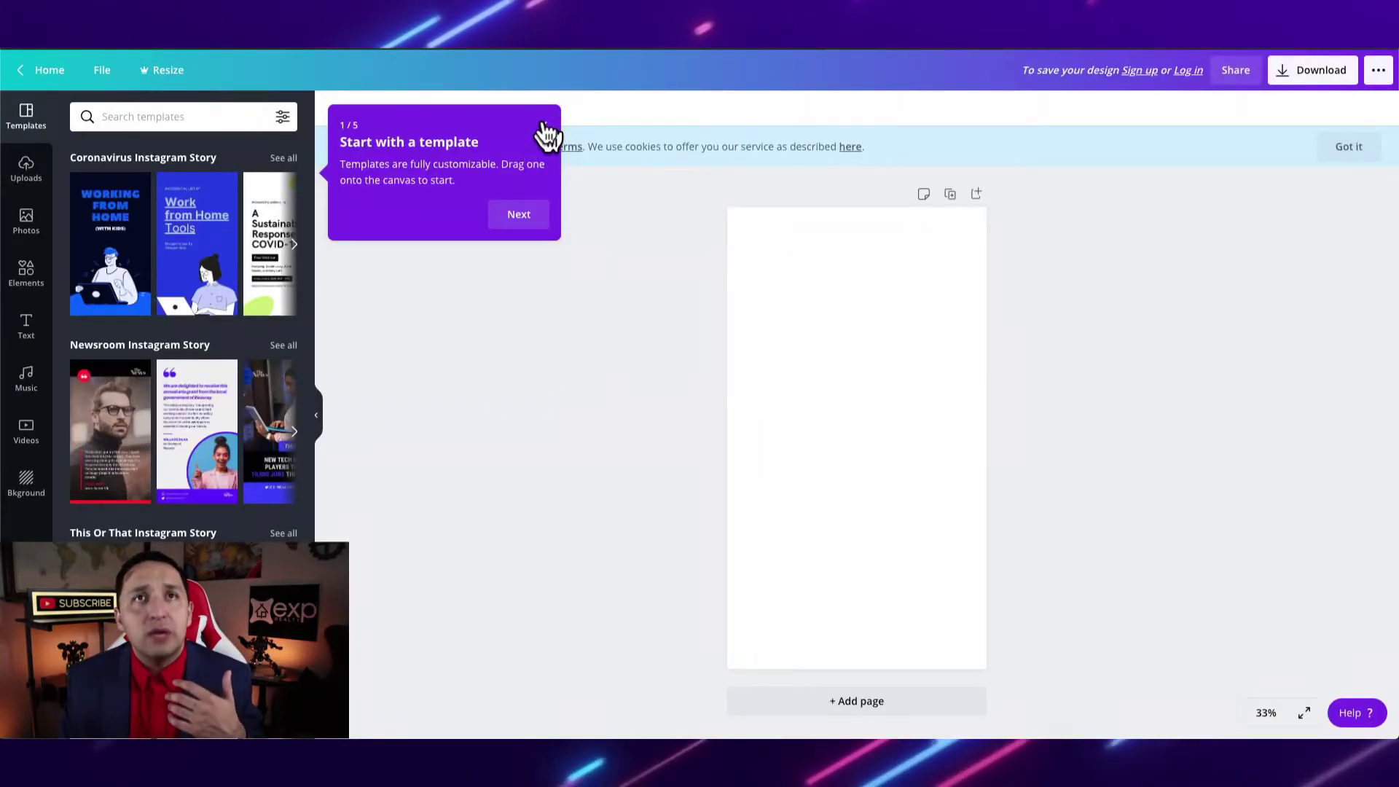
Step: Dismiss the template tip and apply the Newsroom 'THIS JUST IN' Instagram Story template
click(542, 123)
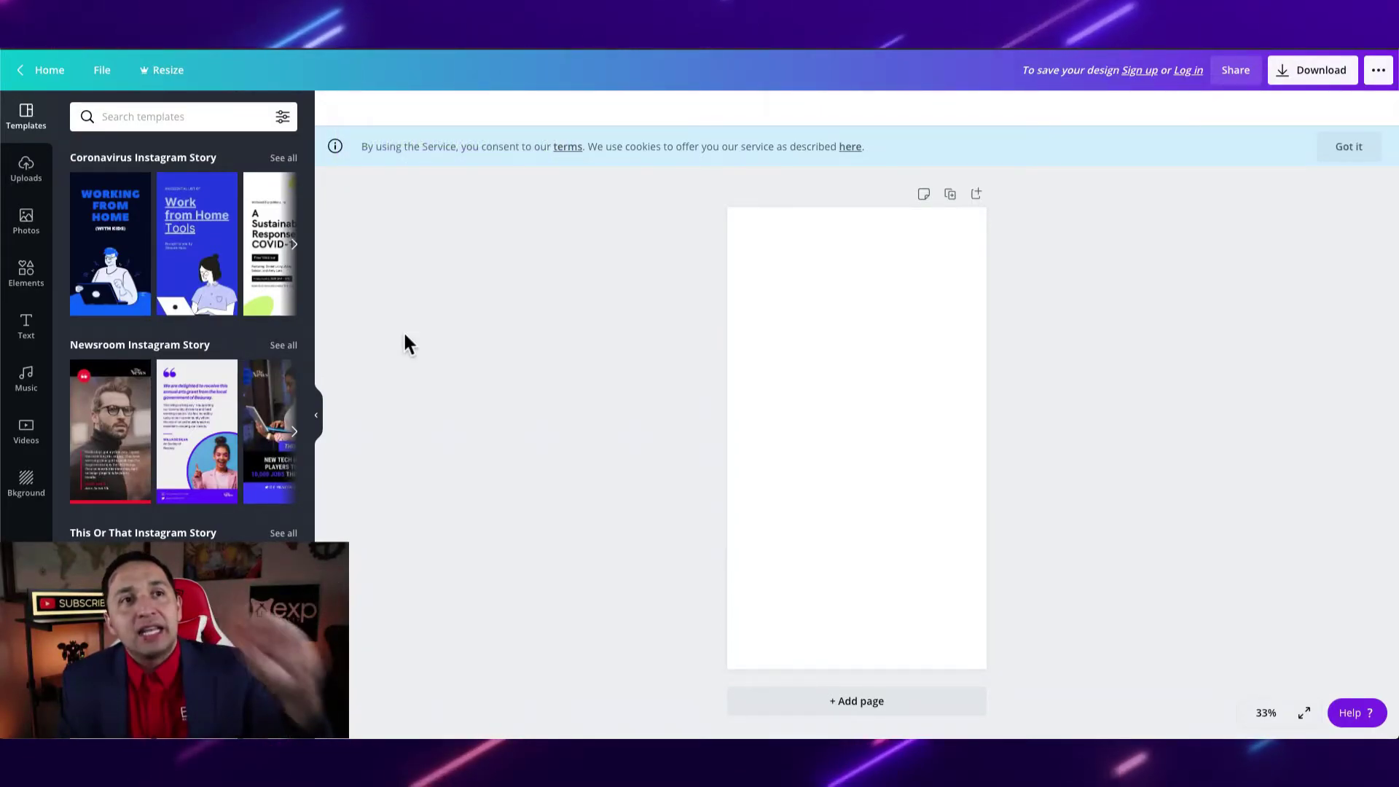
click(267, 440)
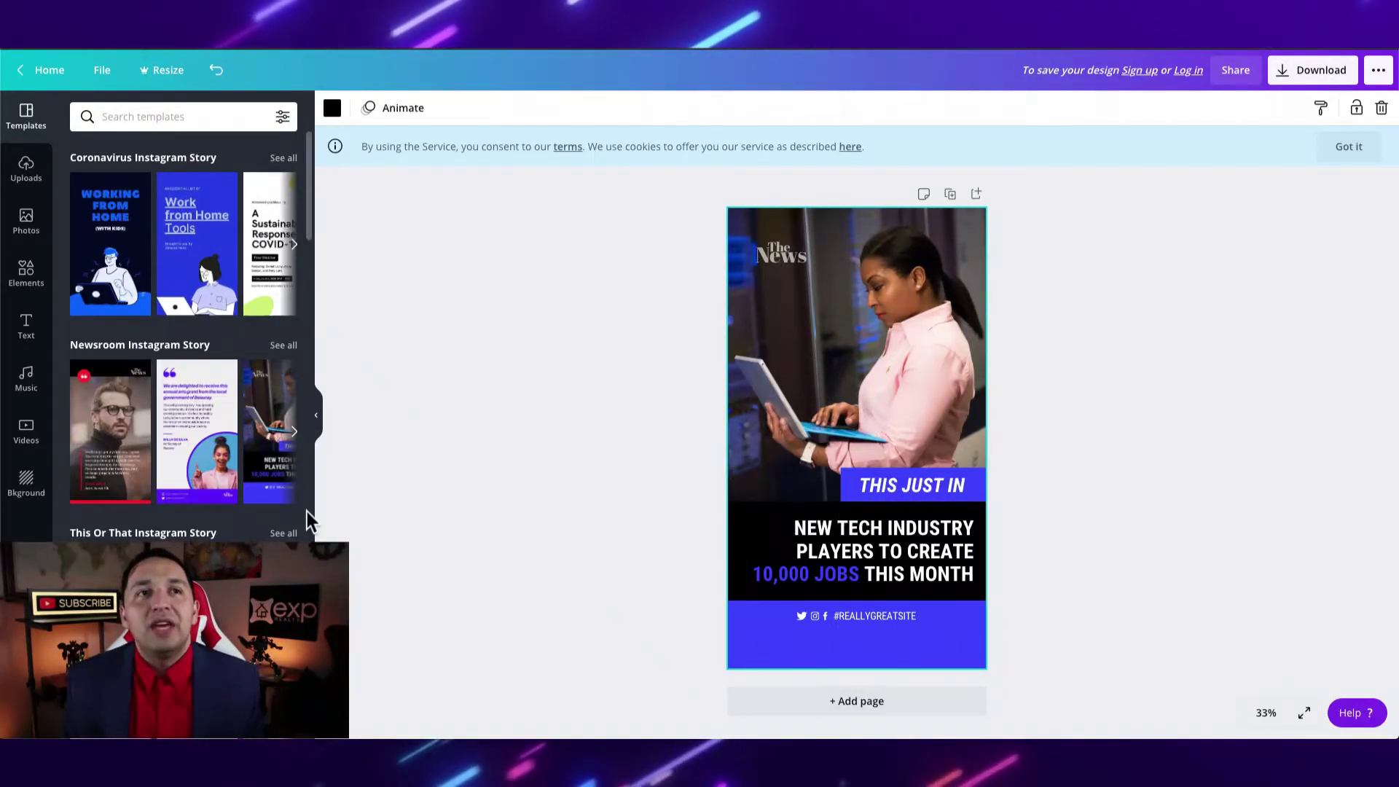
Step: Replace the THIS JUST IN label text with 'fadfasdfadfasd'
click(854, 484)
click(845, 548)
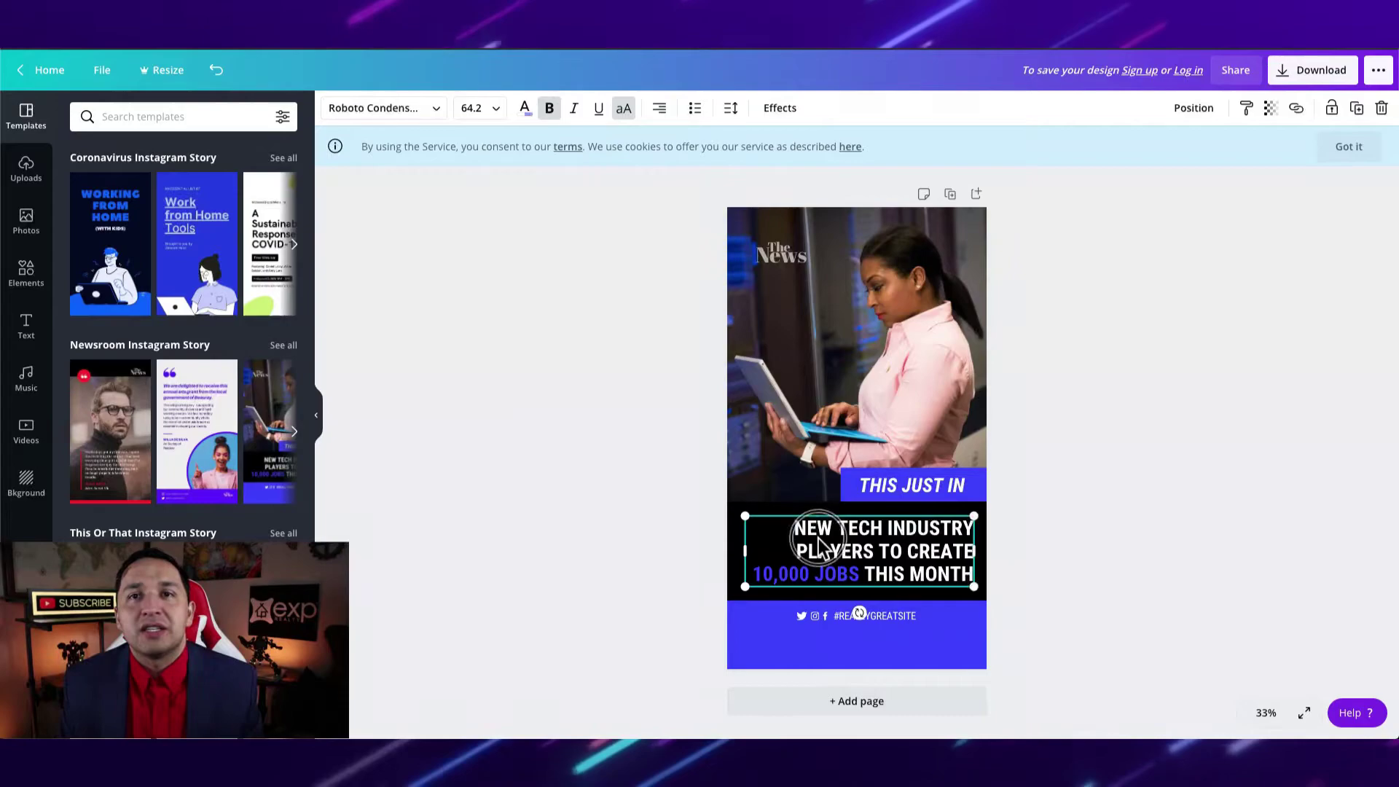
click(819, 543)
key(ctrl+a)
text(fadfasdfadfasd)
click(882, 484)
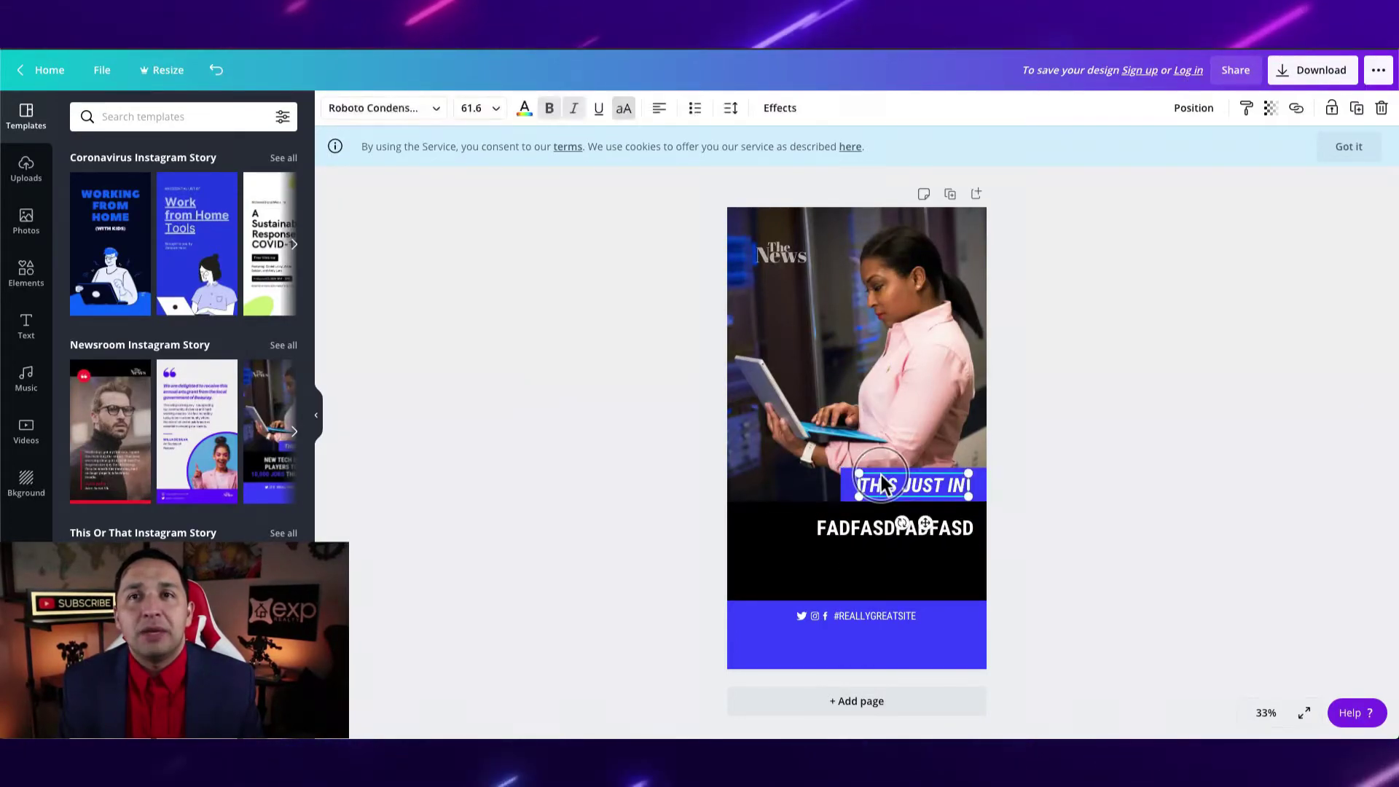
Step: Apply an Ask Me 3 Questions story template, then leave for Home, discarding unsaved changes
scroll(145, 360, down, 6)
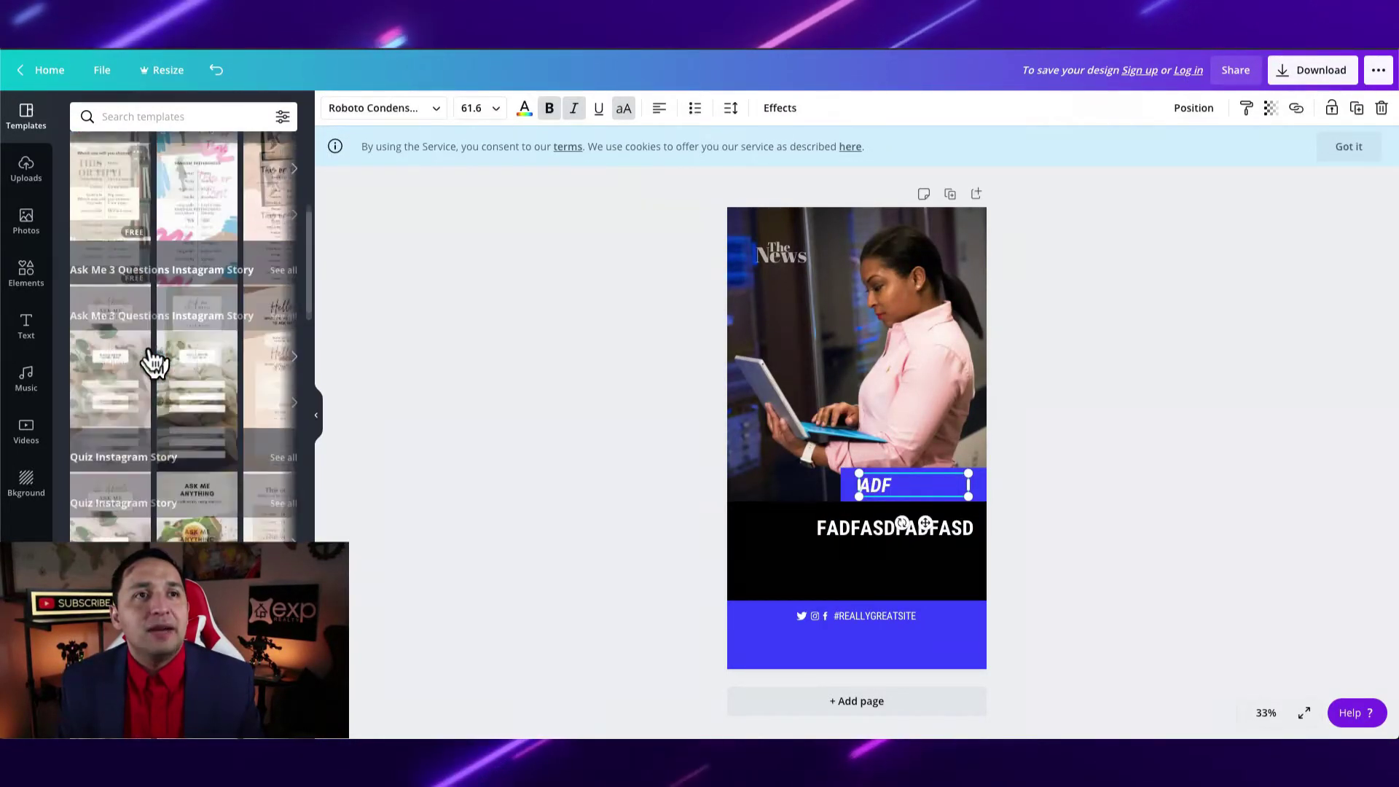
click(117, 372)
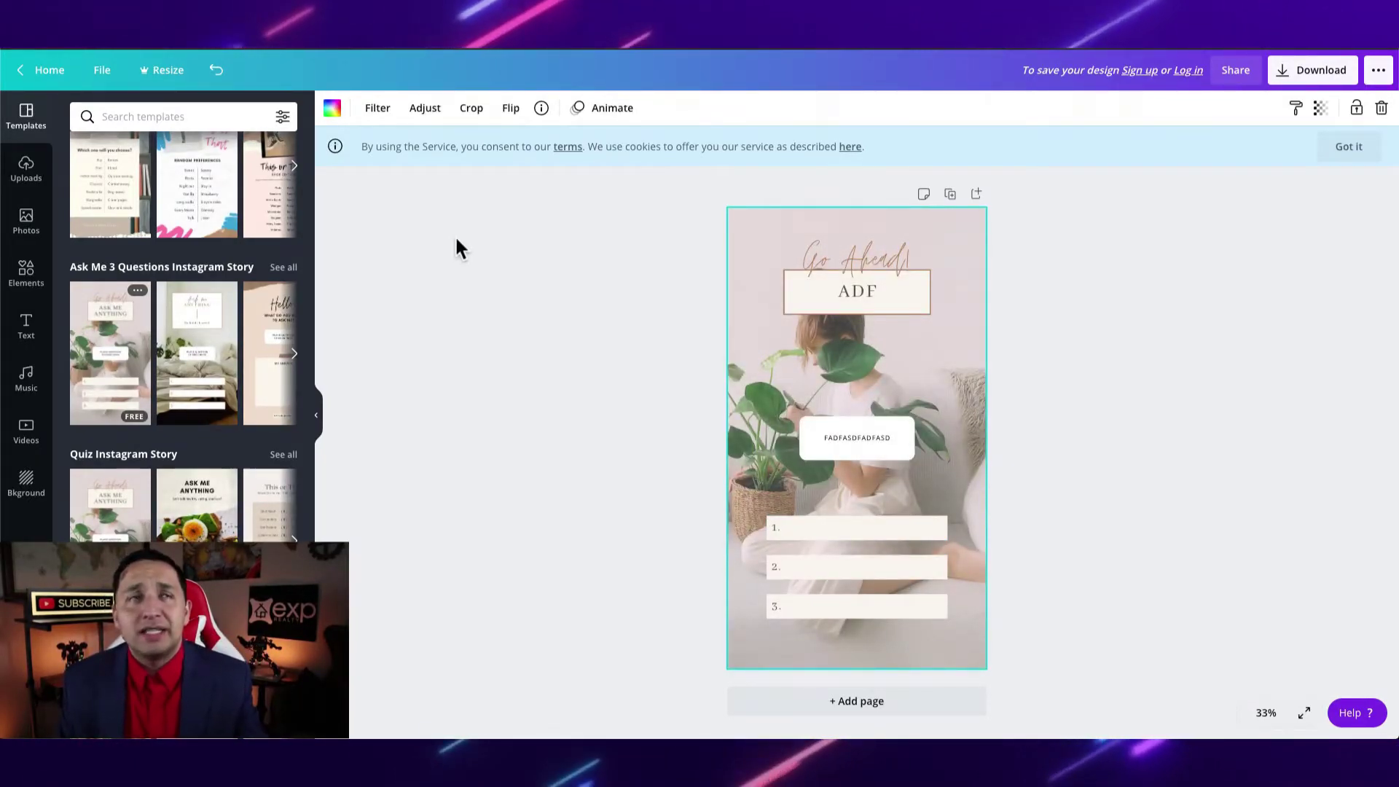
click(44, 70)
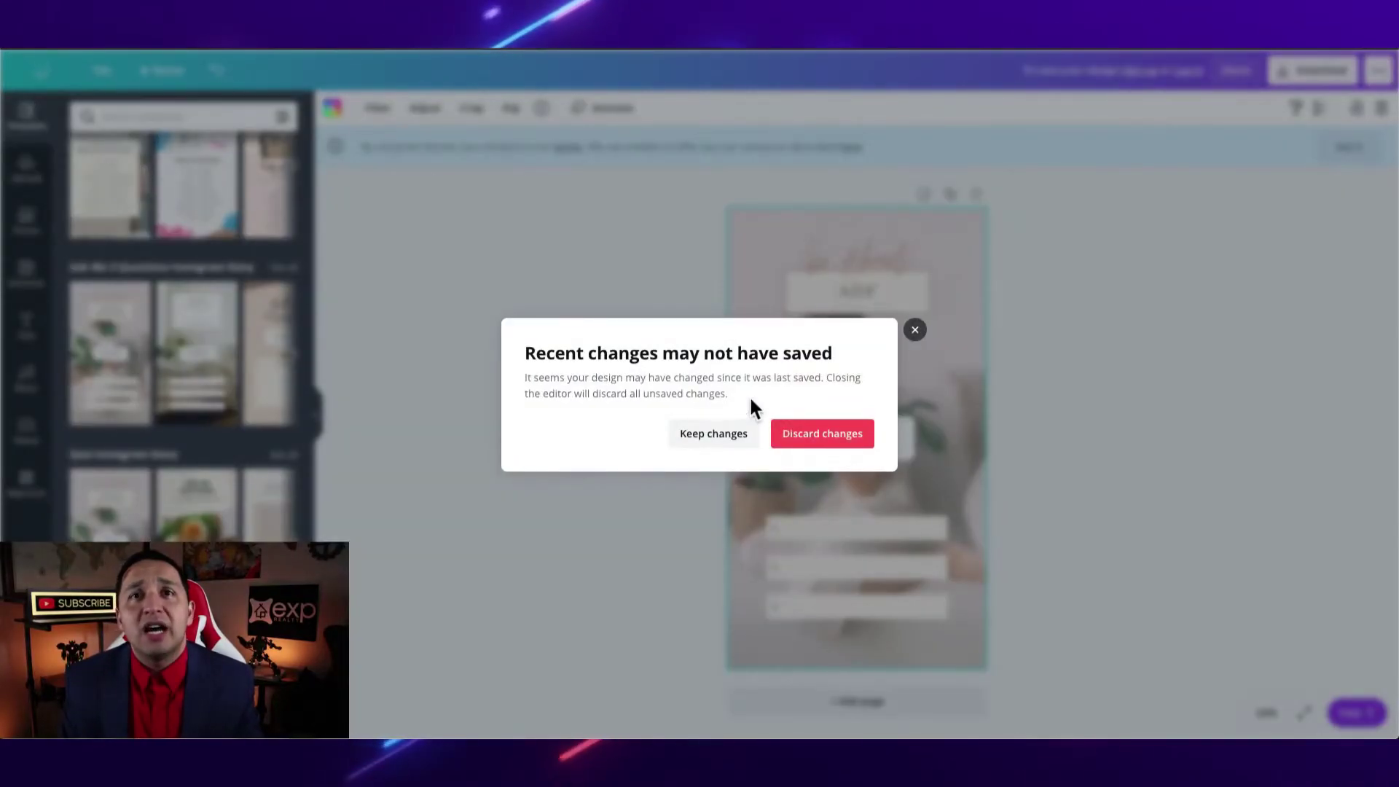
click(811, 435)
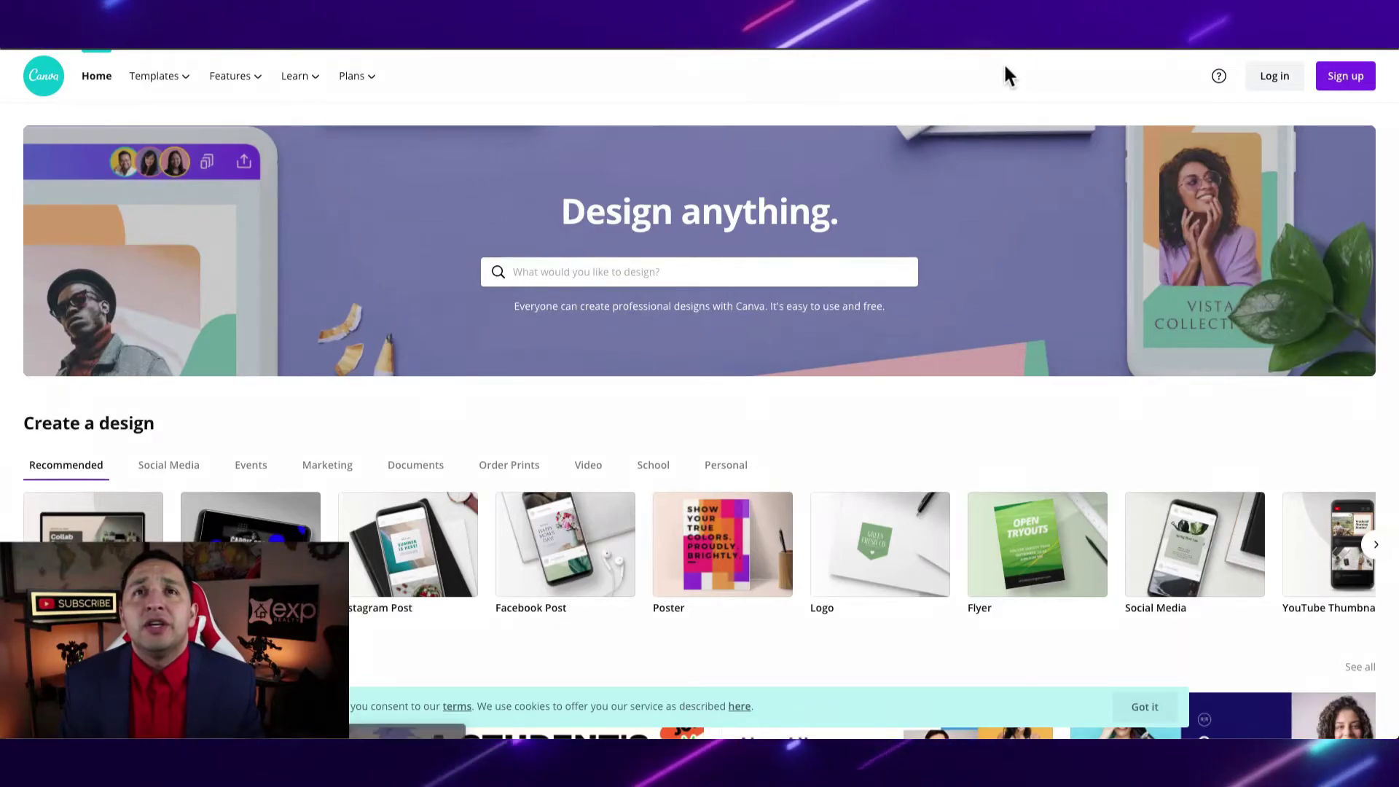
Step: Search Canva's design types and start a new Instagram Story Ad design
click(671, 271)
text(we)
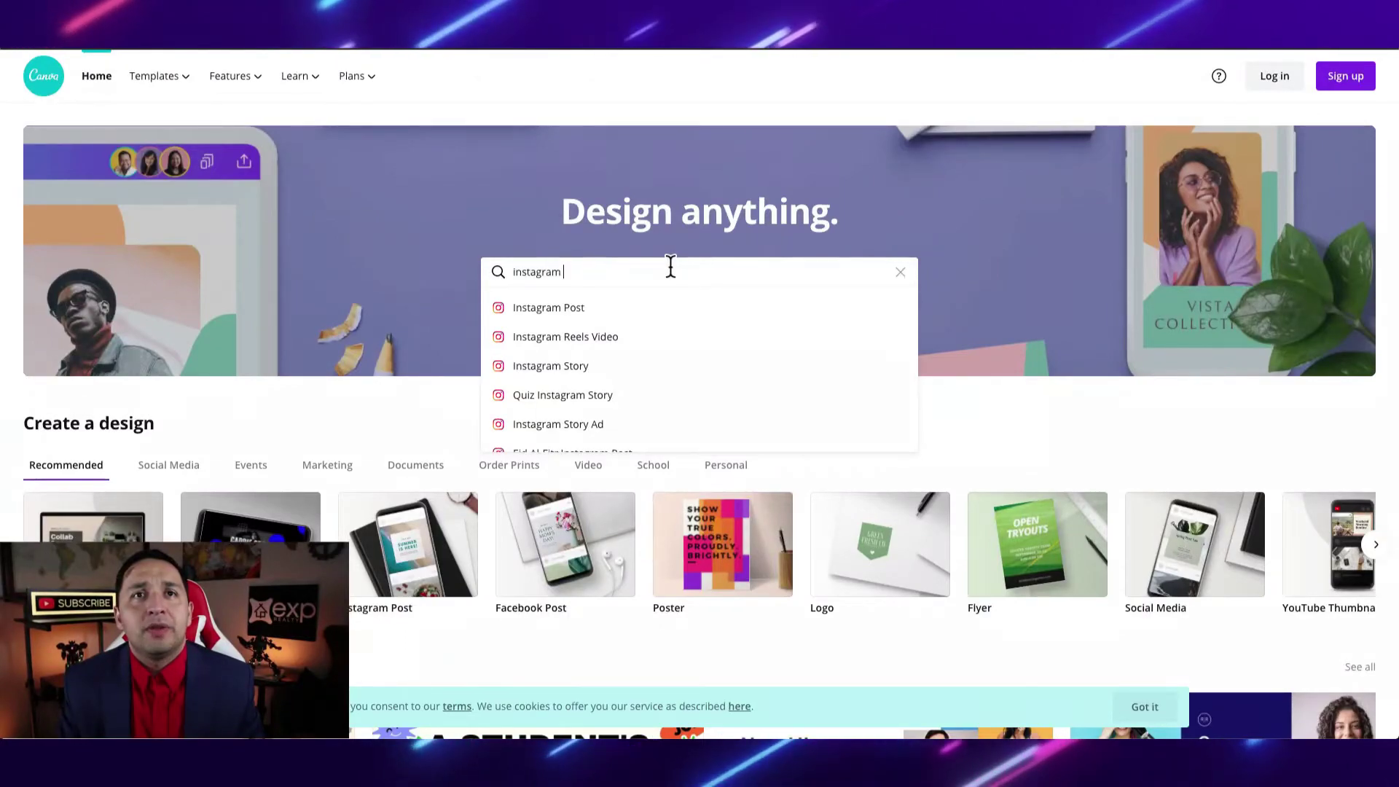
click(553, 428)
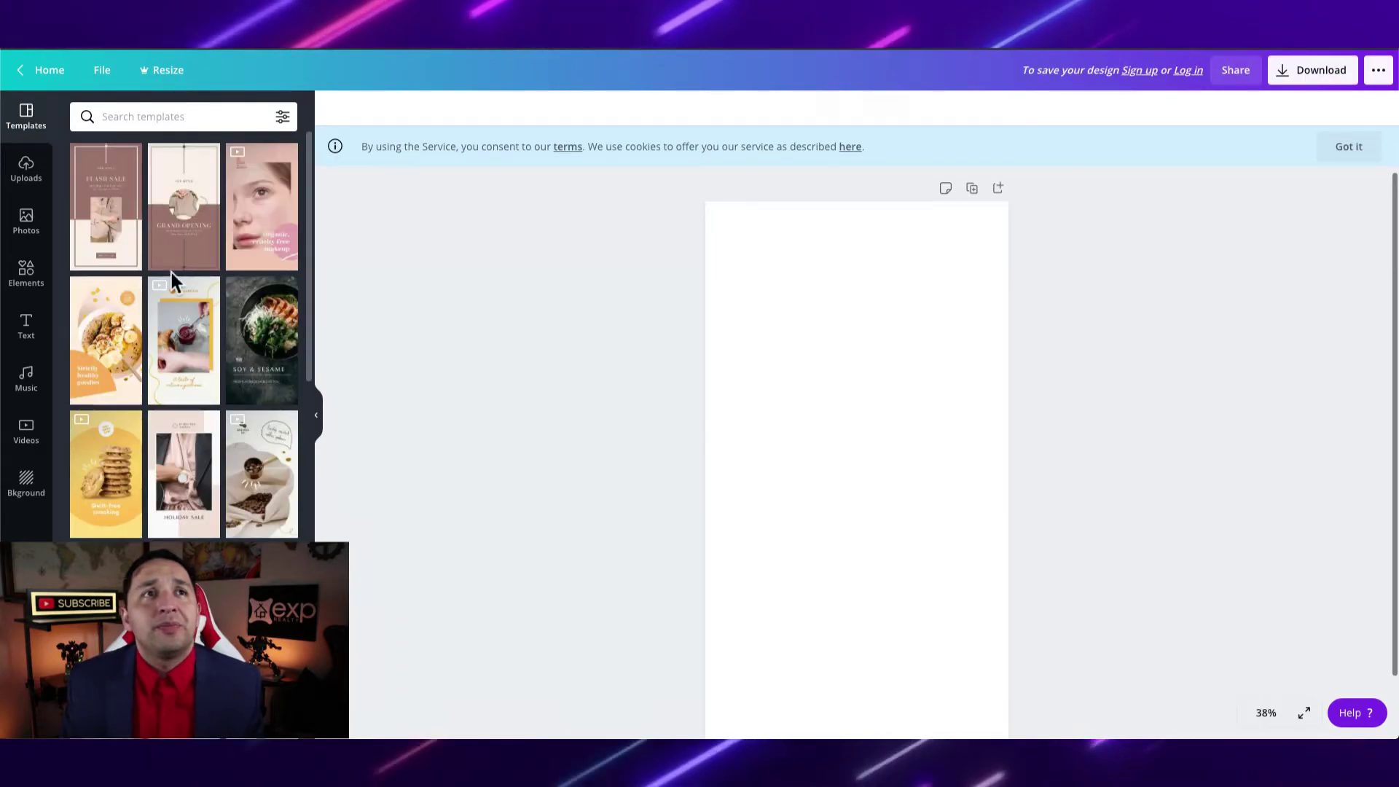
Step: Apply Flash Sale, then the Pink Jewelry template's ORDER NOW page, and leave without saving
click(95, 219)
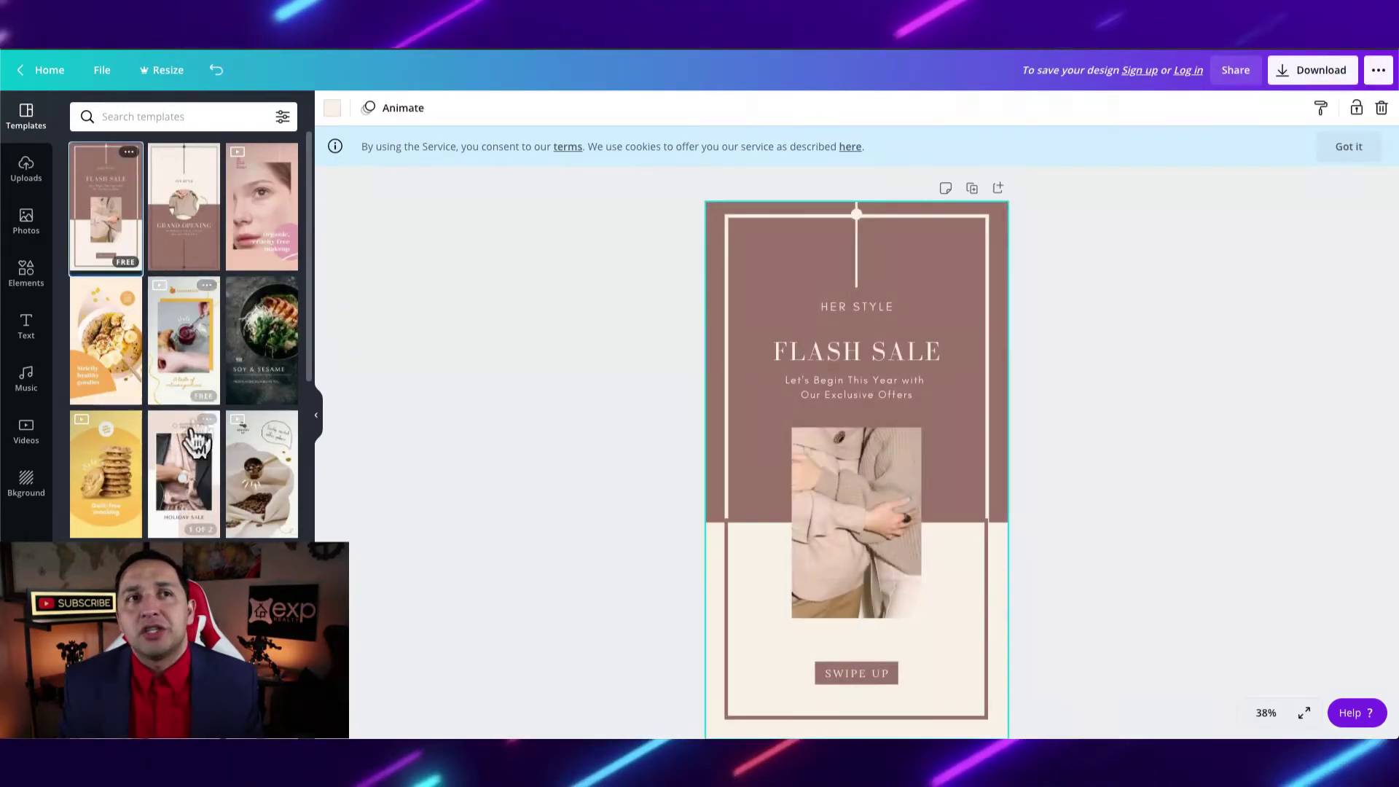
click(188, 489)
click(116, 303)
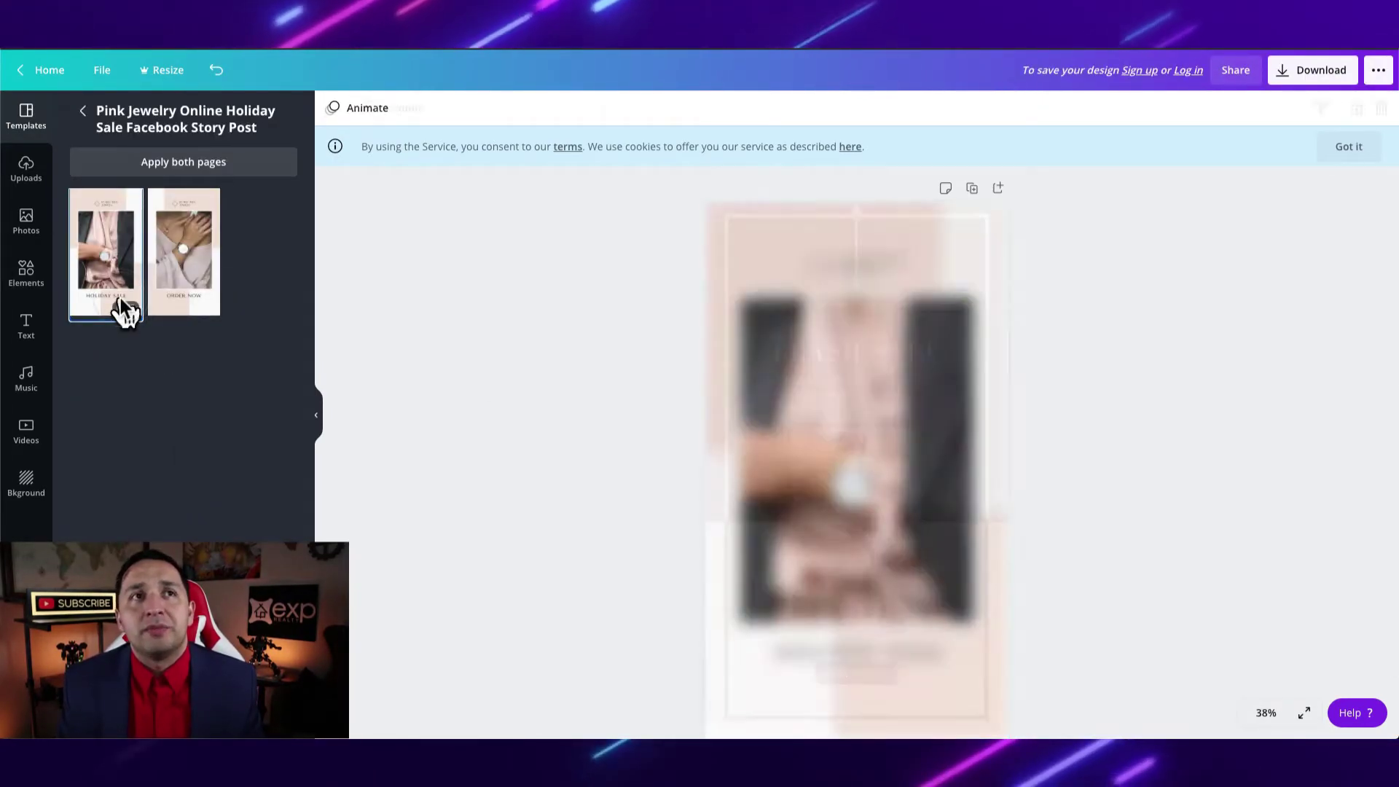
click(209, 270)
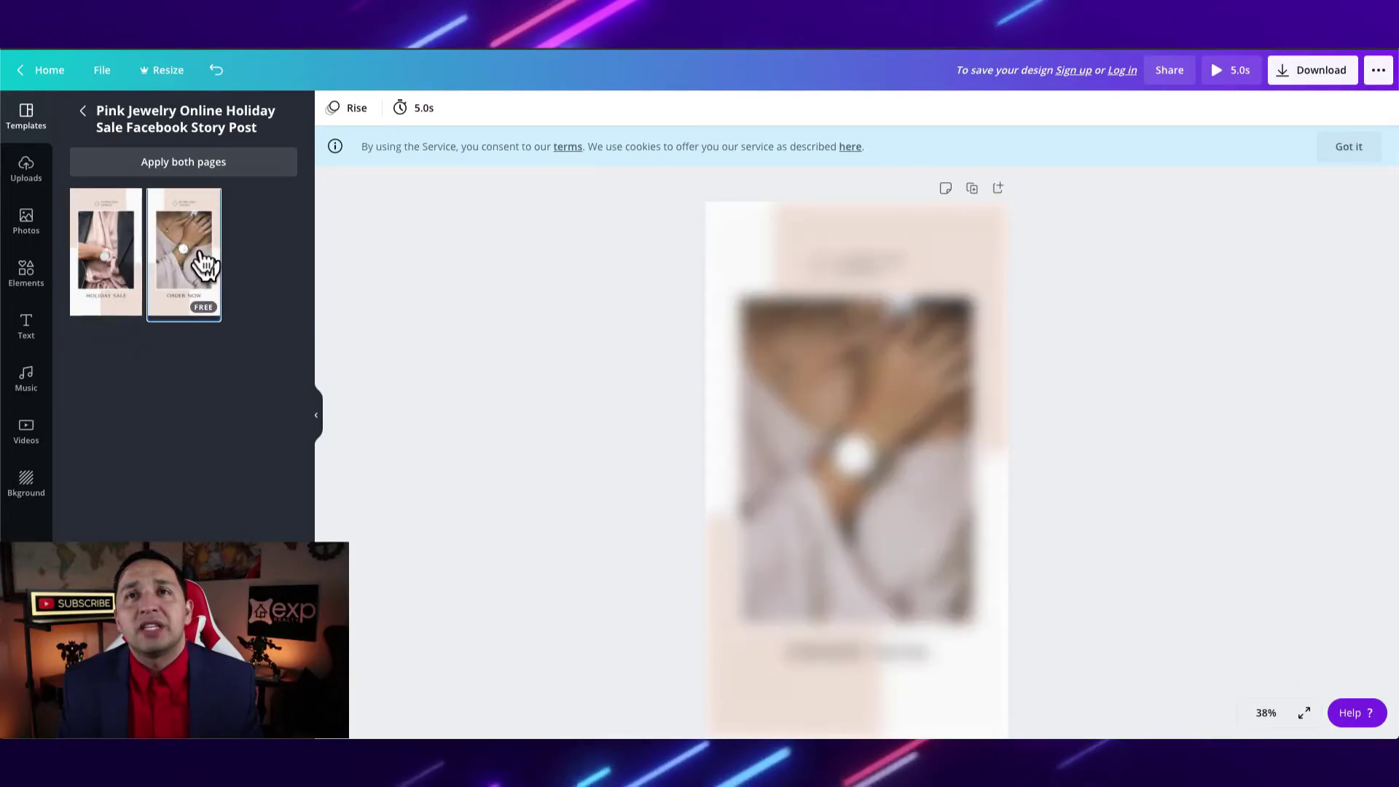
click(37, 71)
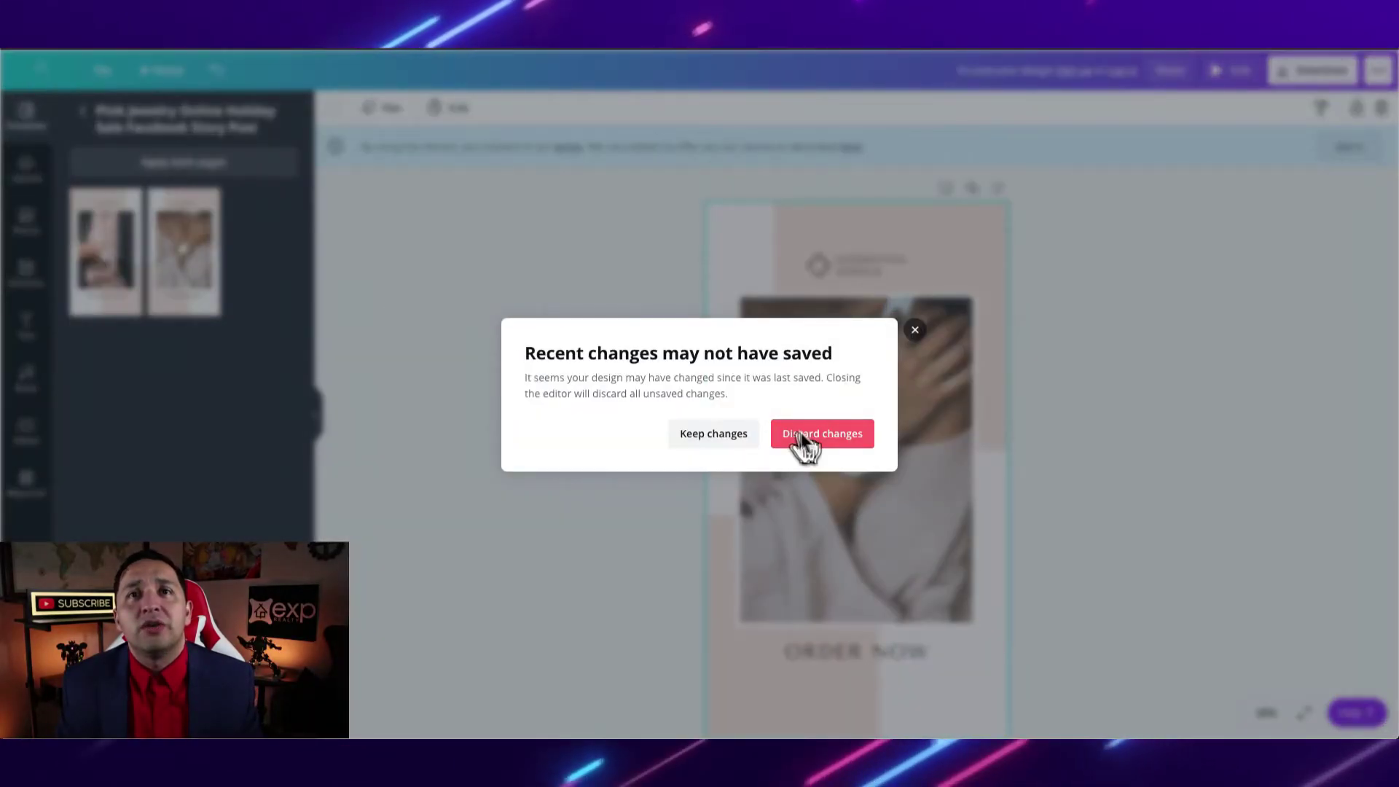
click(801, 439)
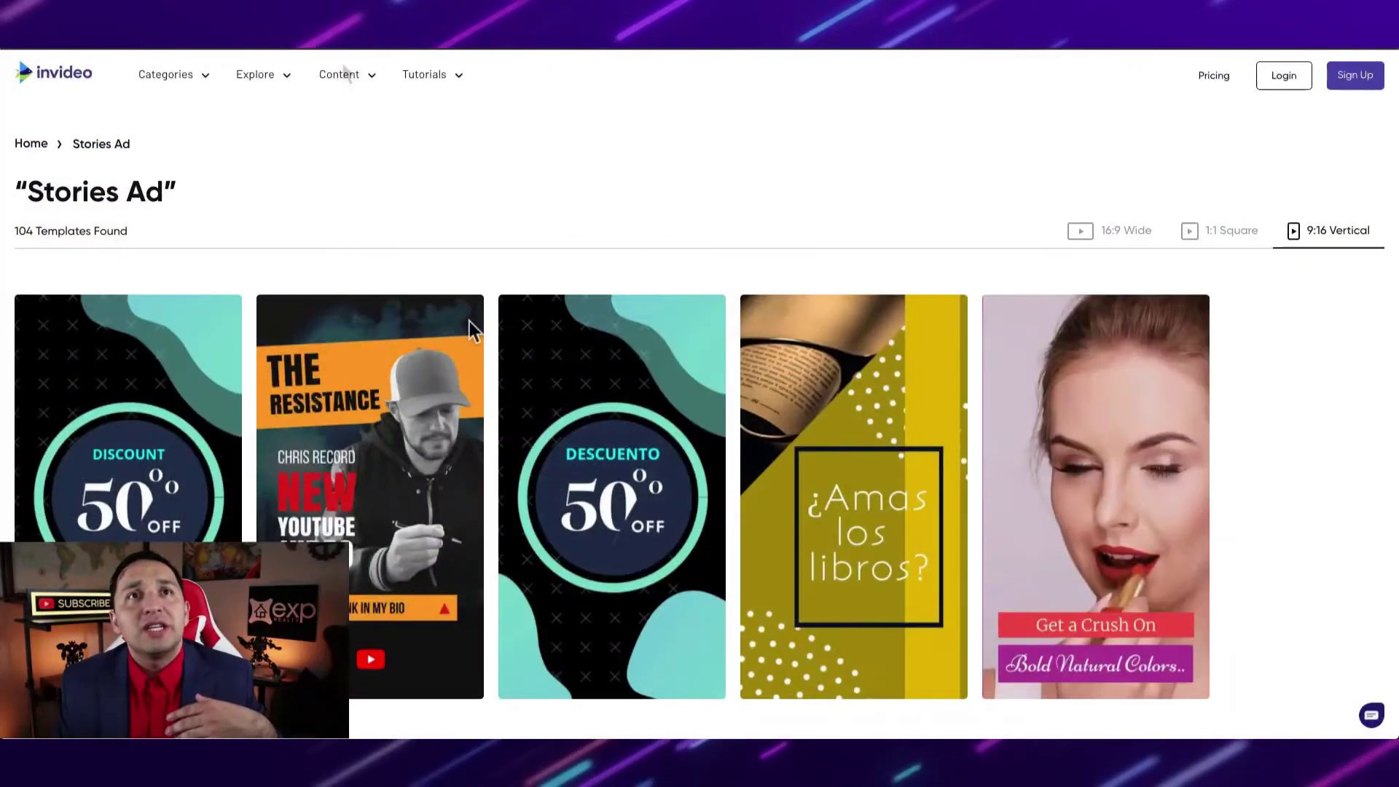
Step: Return from Canva to InVideo's Stories Ad gallery of 104 vertical 9:16 templates
mouse_move(469, 321)
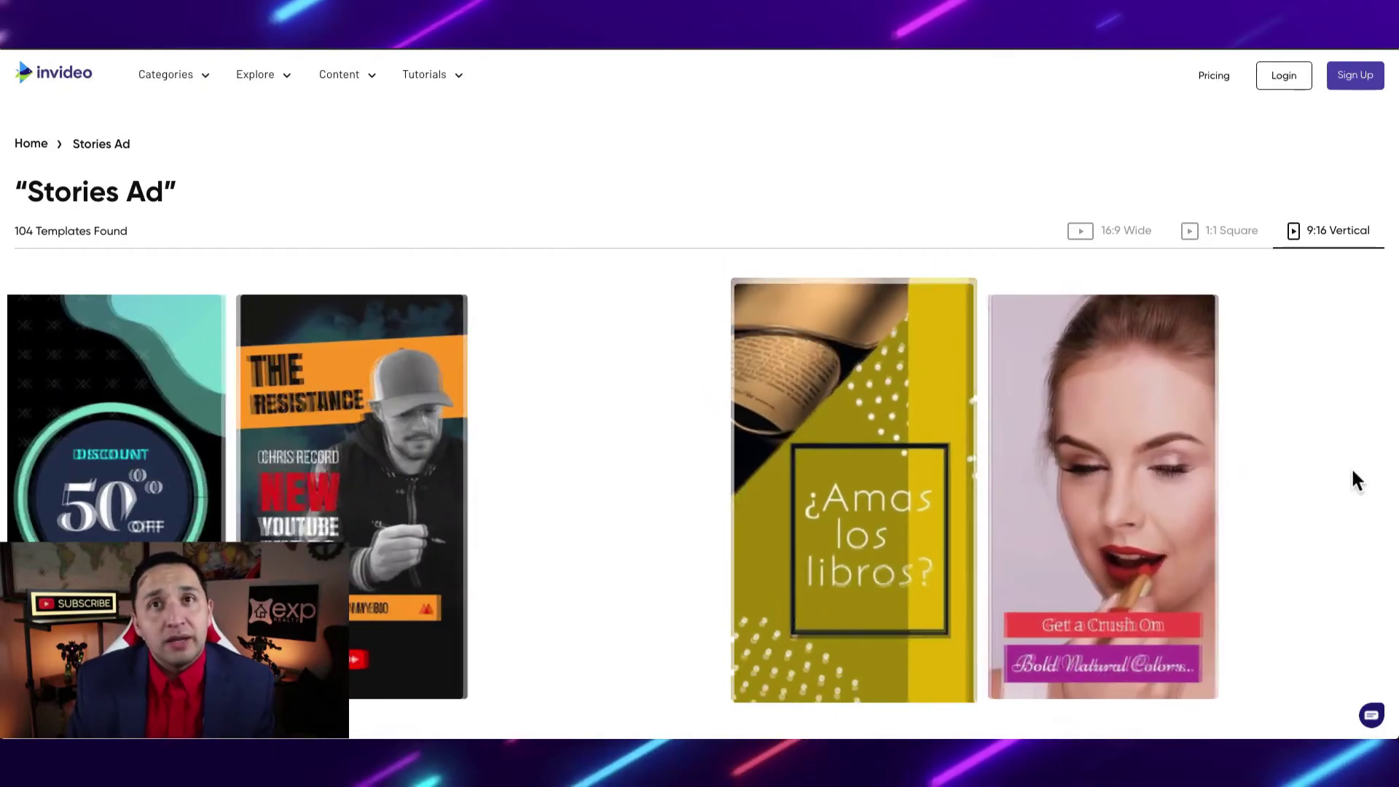
Step: Open the Food Of The Day Spanish template's vertical 9:16 preview from the Stories Ad grid
scroll(1352, 472, down, 6)
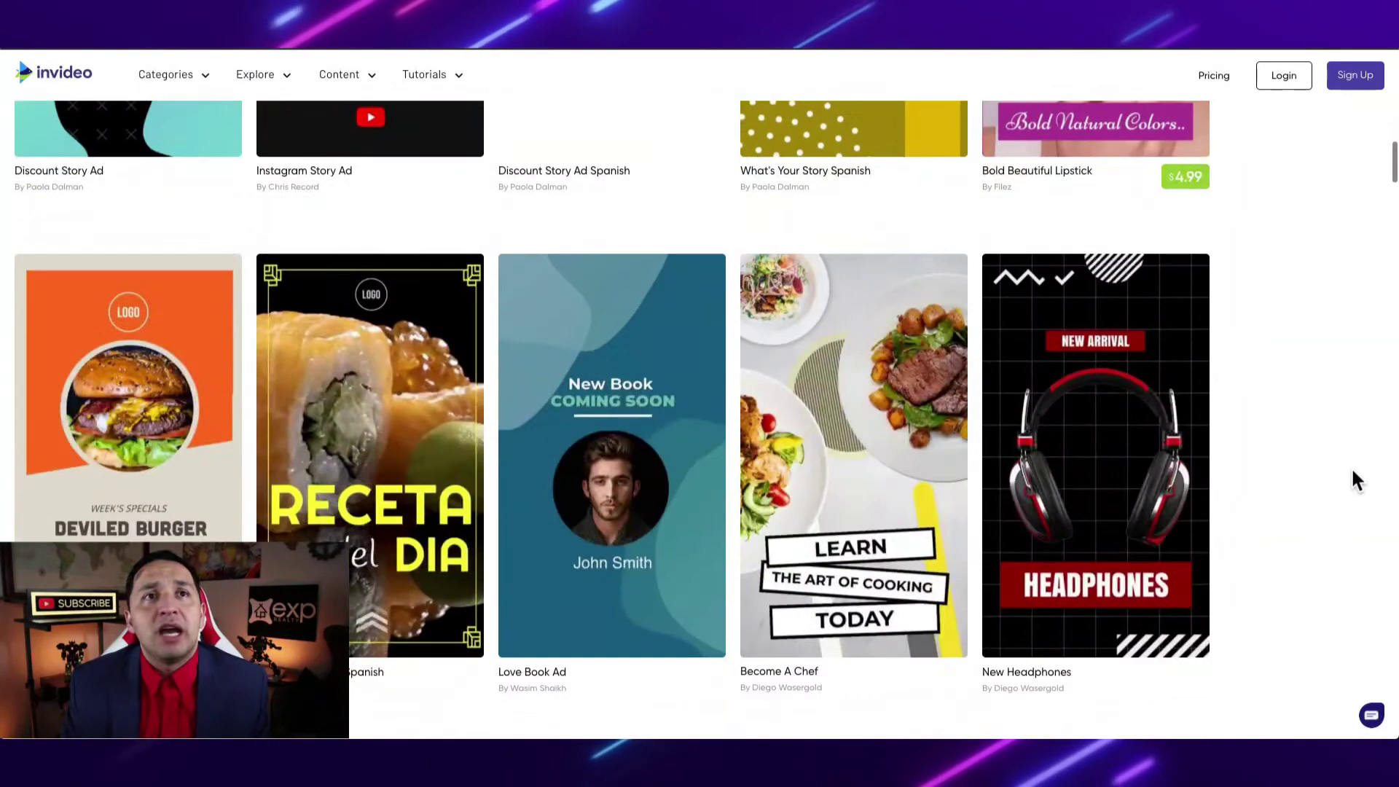
scroll(1352, 480, down, 1)
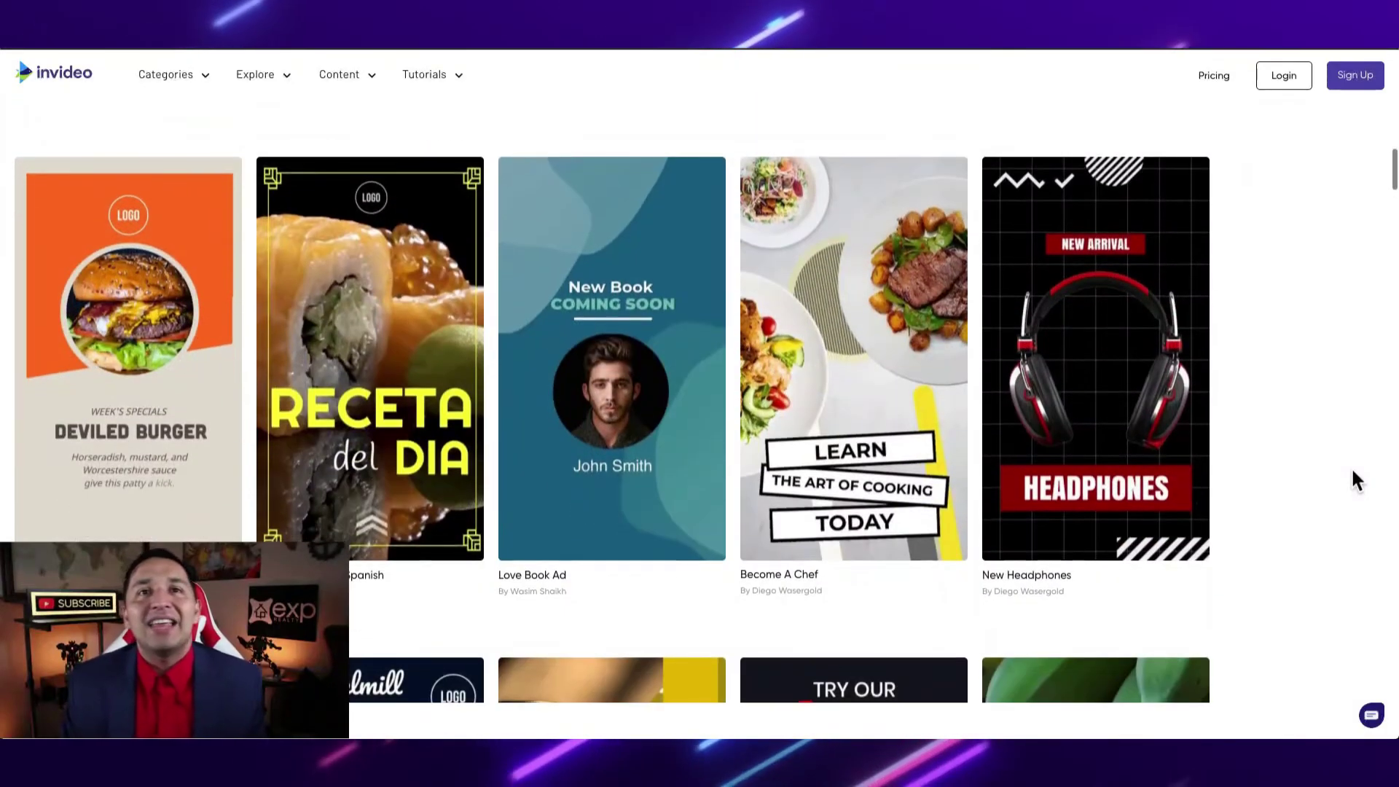
scroll(571, 409, down, 1)
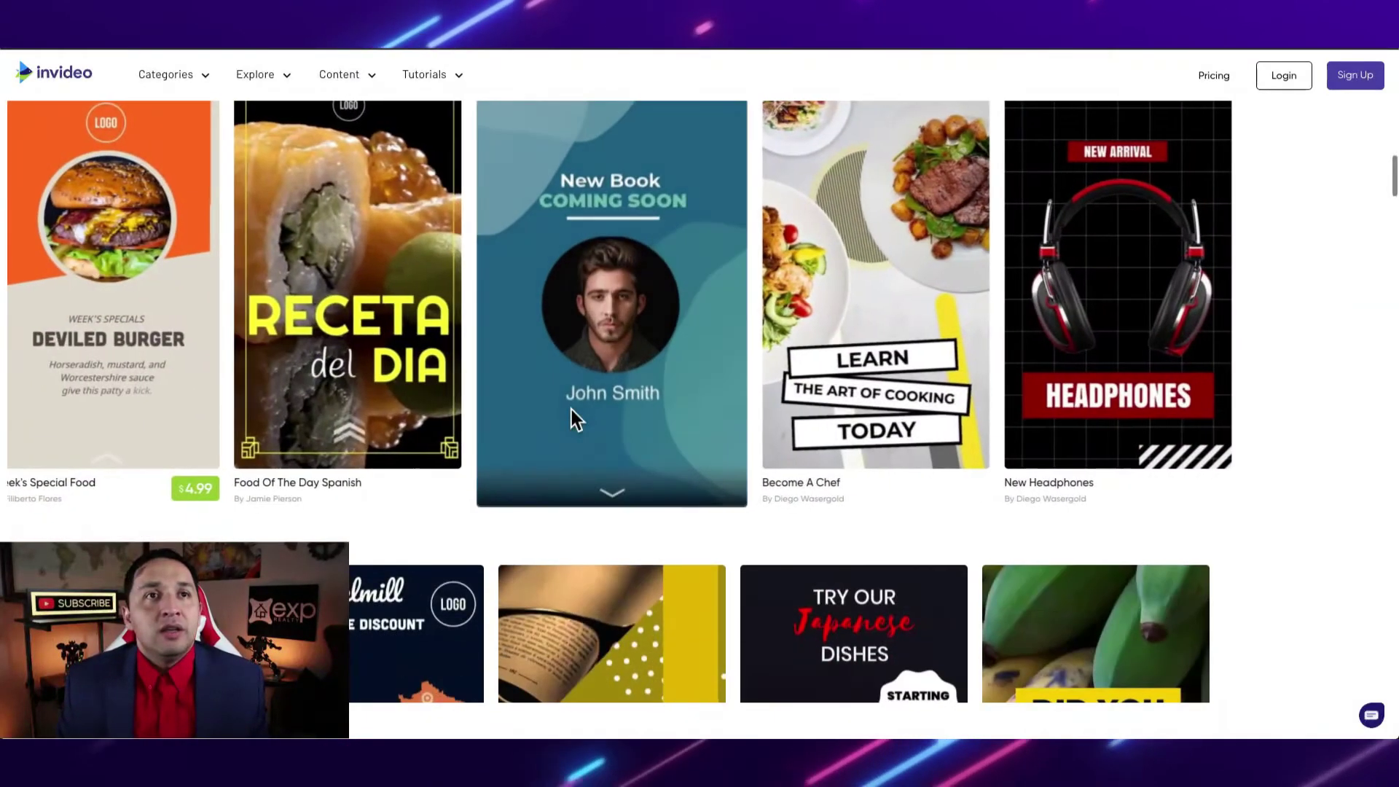
click(357, 259)
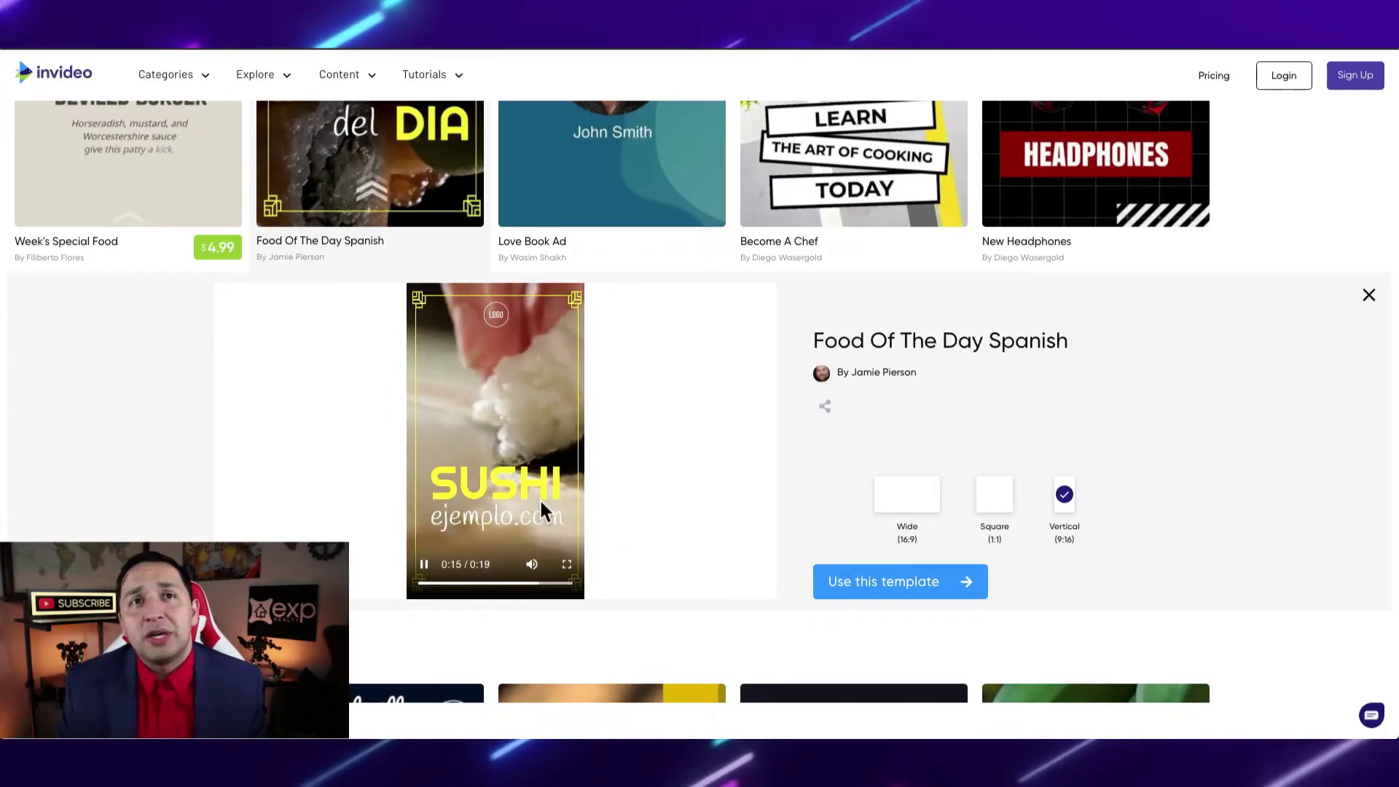
Step: Open the Medical Hiring Story template further down the grid and play its preview video
scroll(557, 489, down, 5)
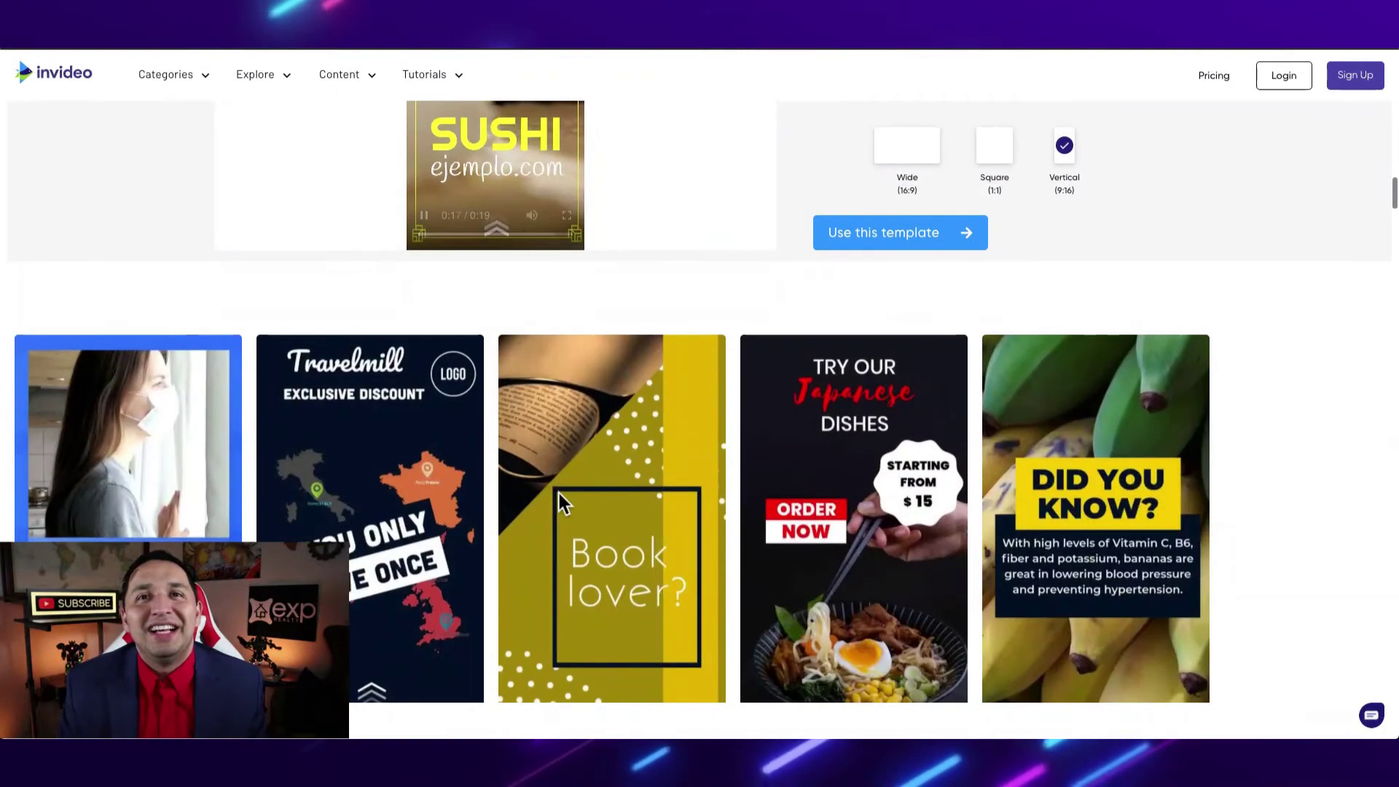
scroll(558, 492, down, 6)
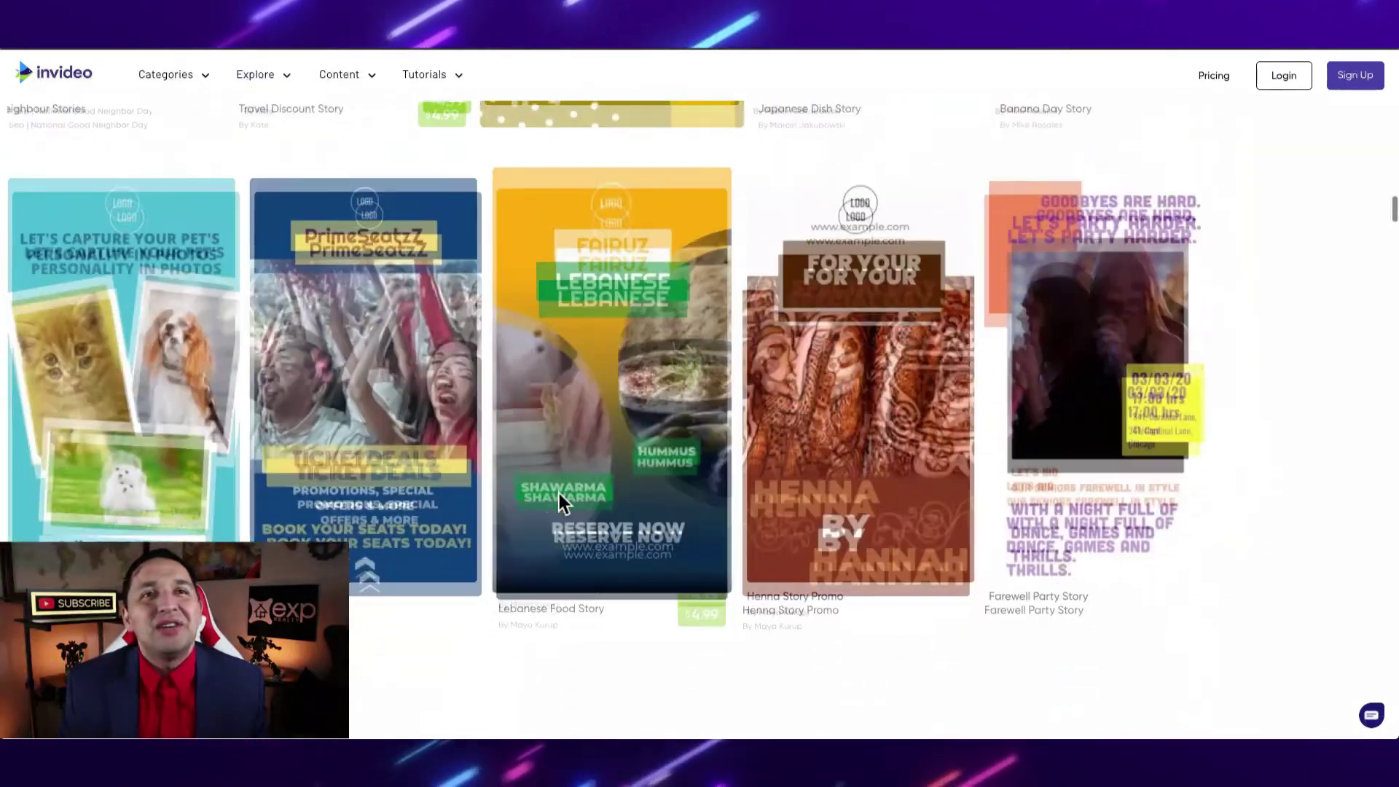
scroll(558, 492, down, 4)
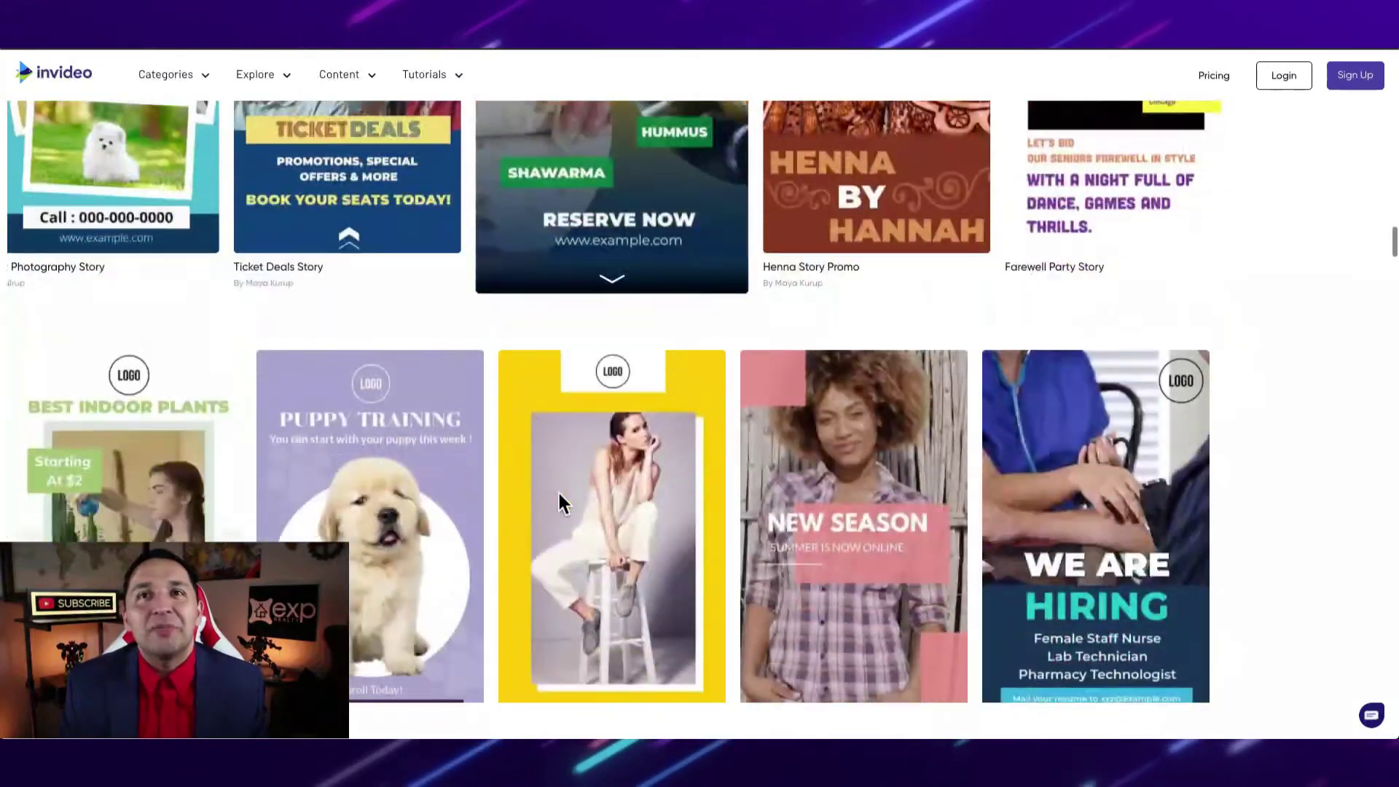
scroll(558, 498, down, 2)
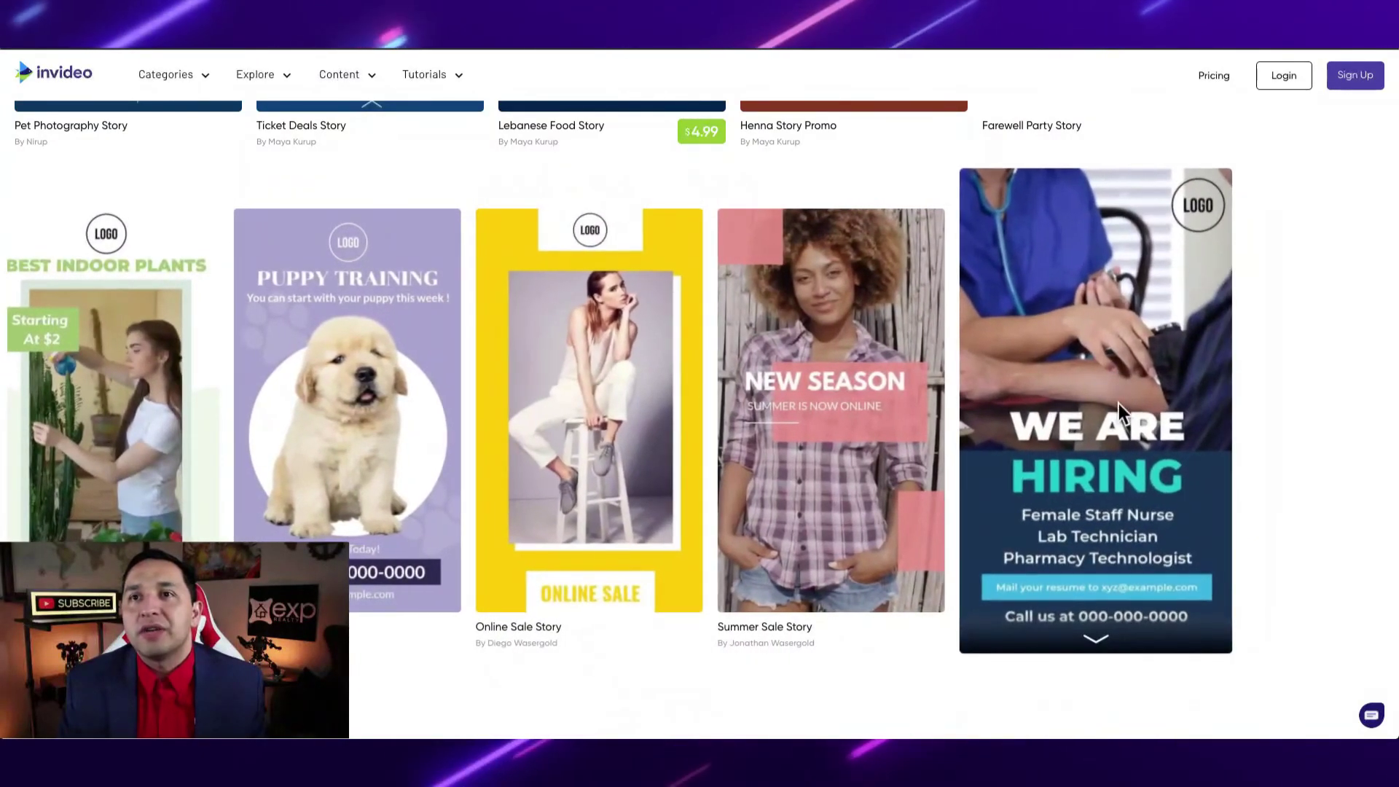
click(1117, 404)
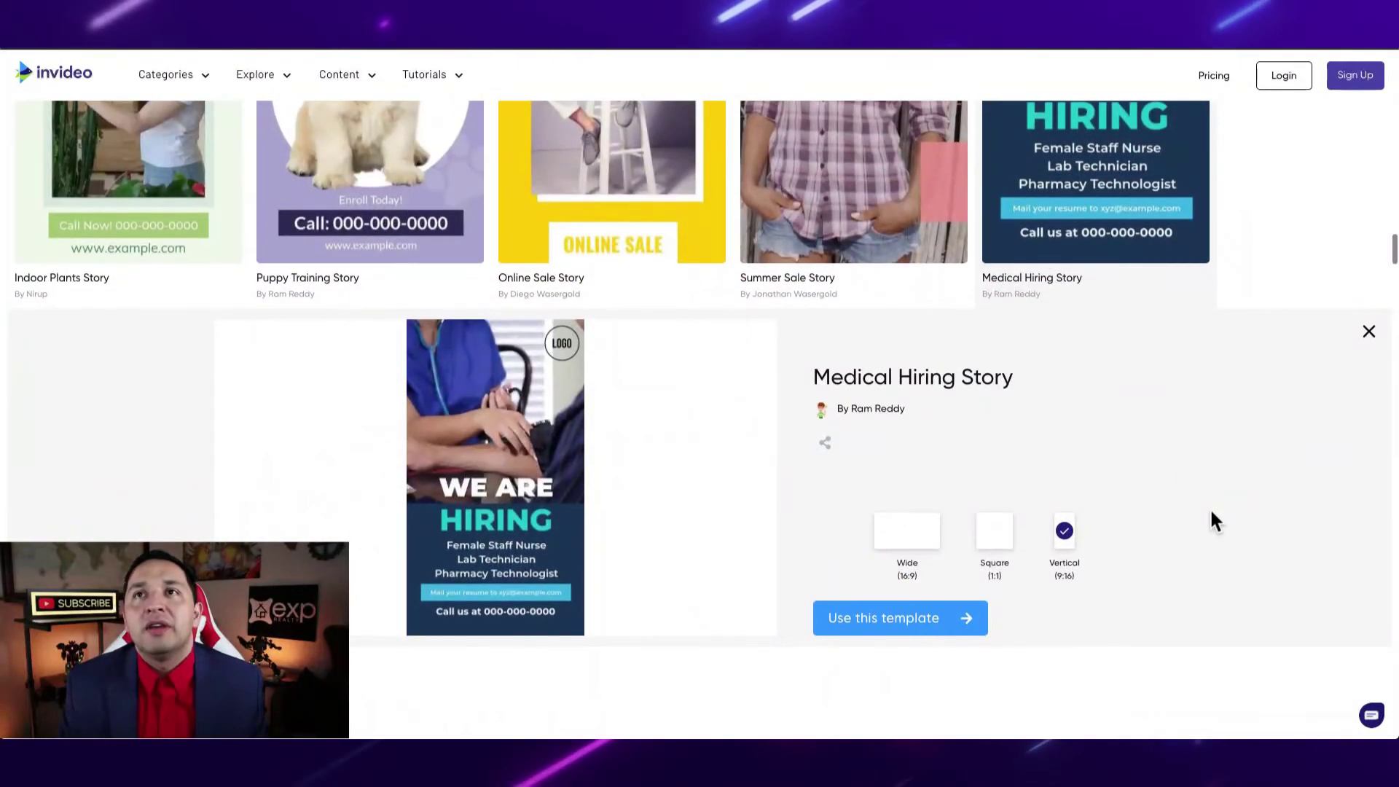
click(480, 475)
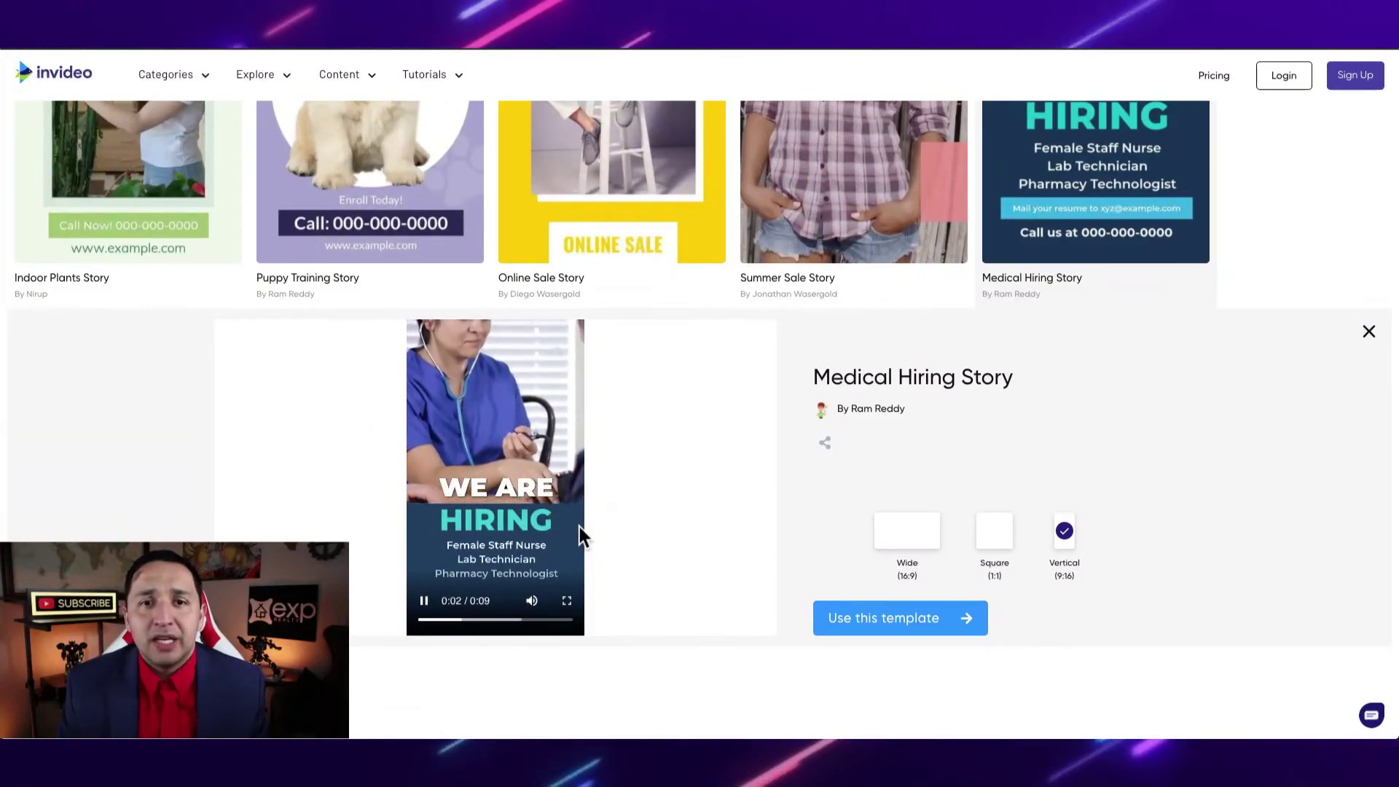
scroll(579, 526, down, 1)
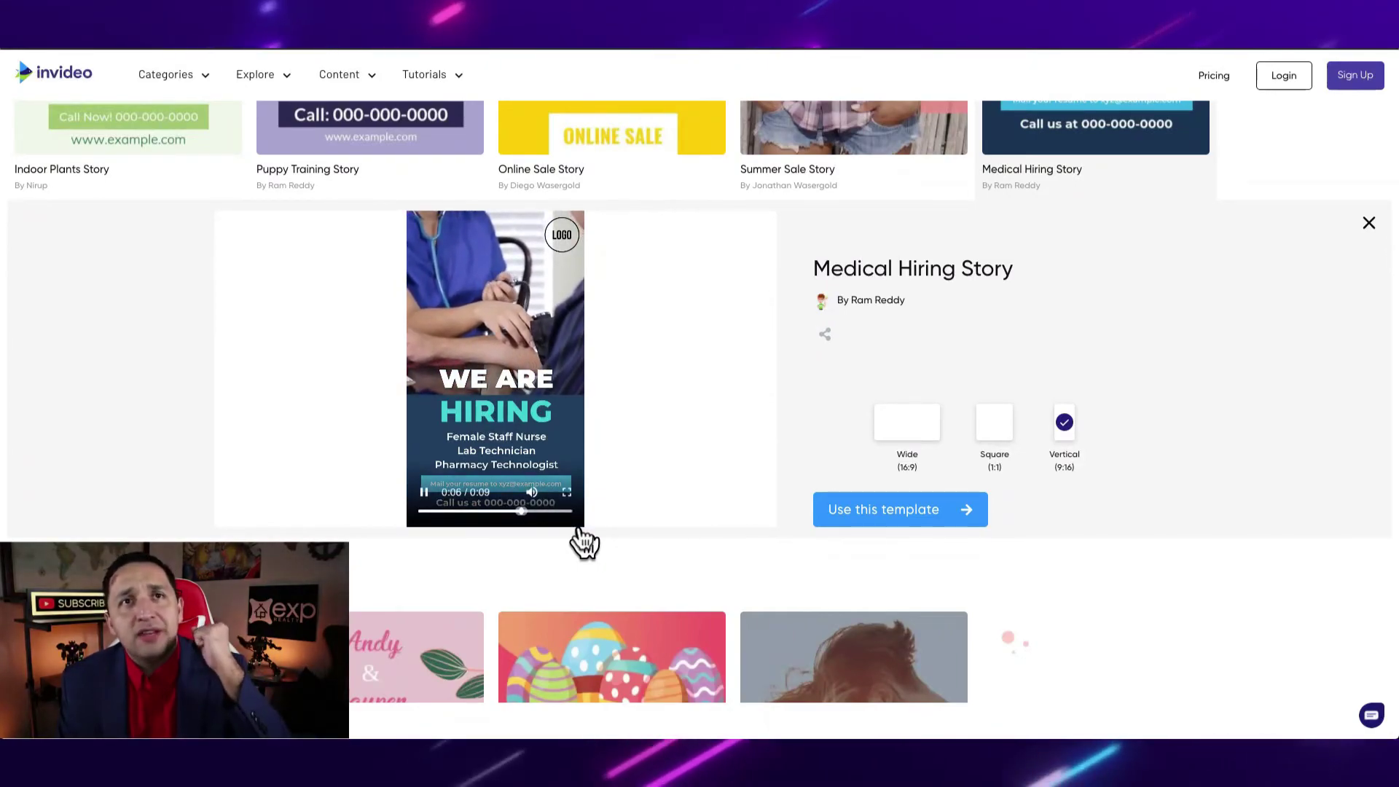
scroll(579, 527, up, 1)
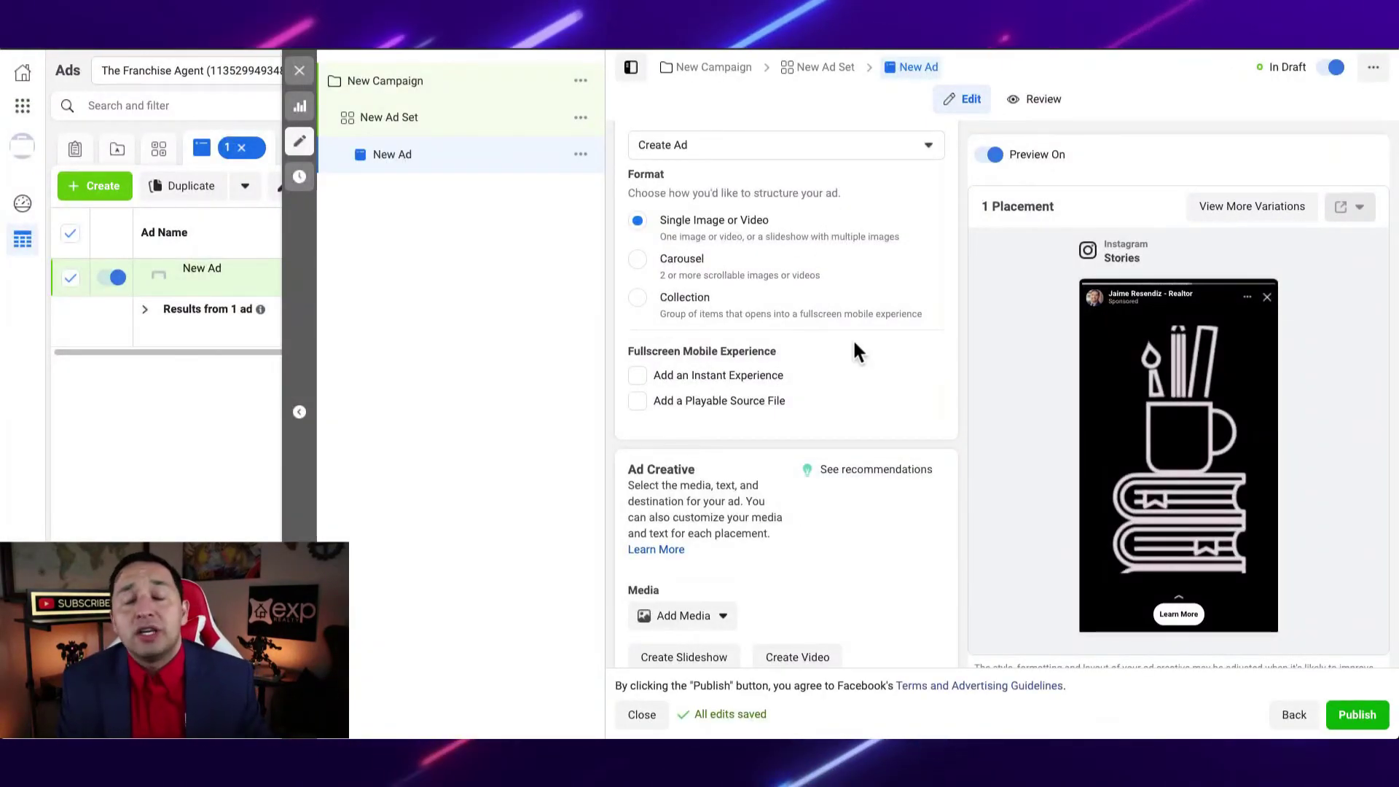
Step: Enter 'Ad text' as the ad's Primary Text in the Ad Creative section
scroll(854, 344, up, 5)
scroll(854, 344, down, 2)
scroll(852, 338, down, 2)
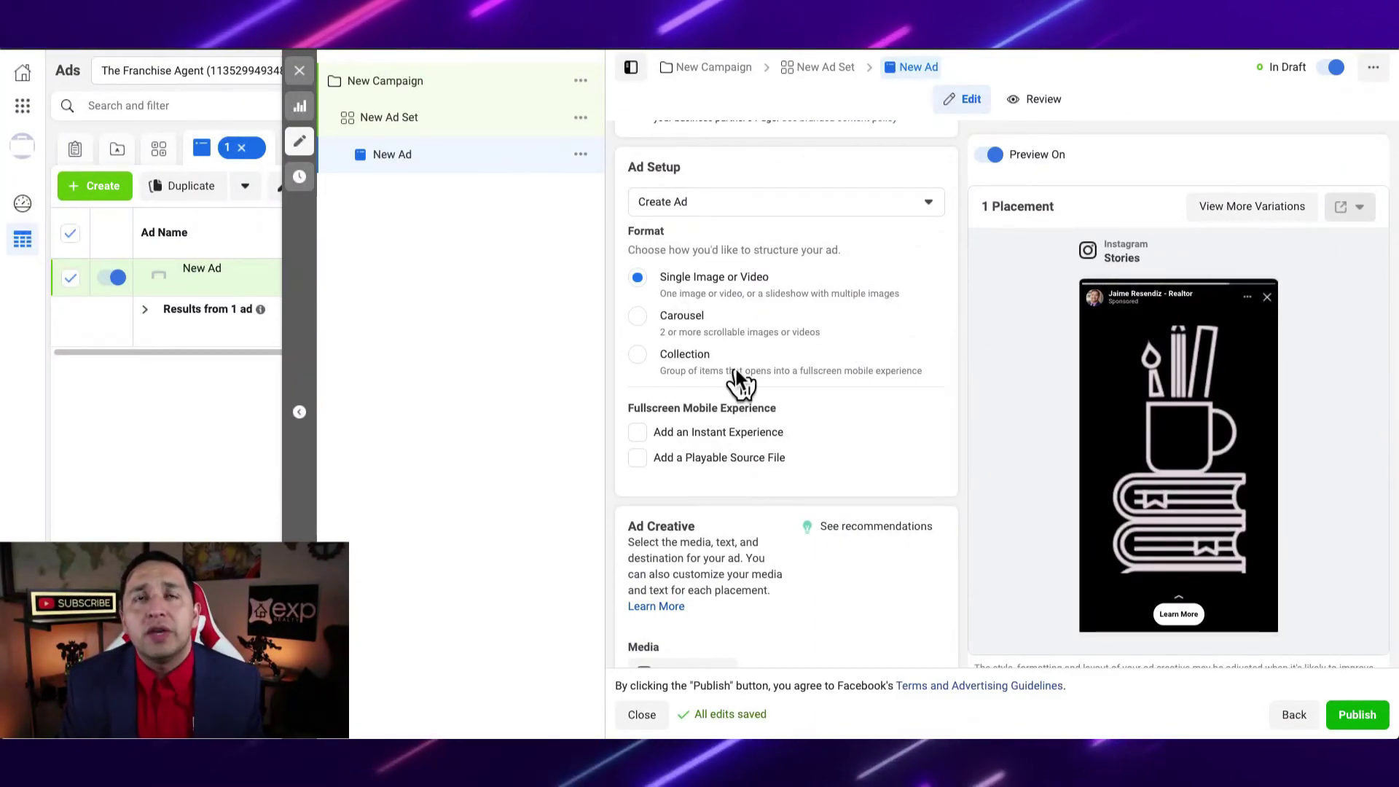
scroll(709, 305, down, 5)
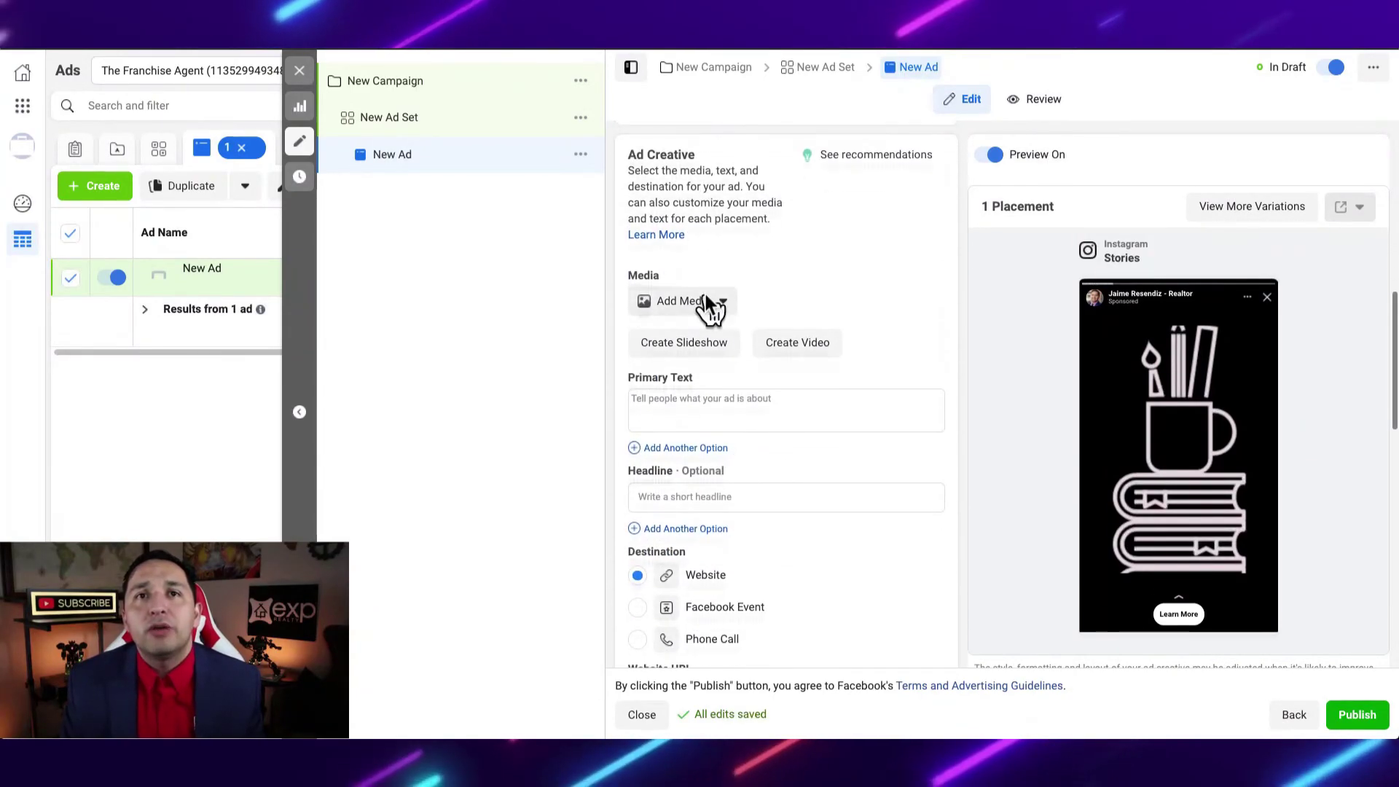
click(690, 387)
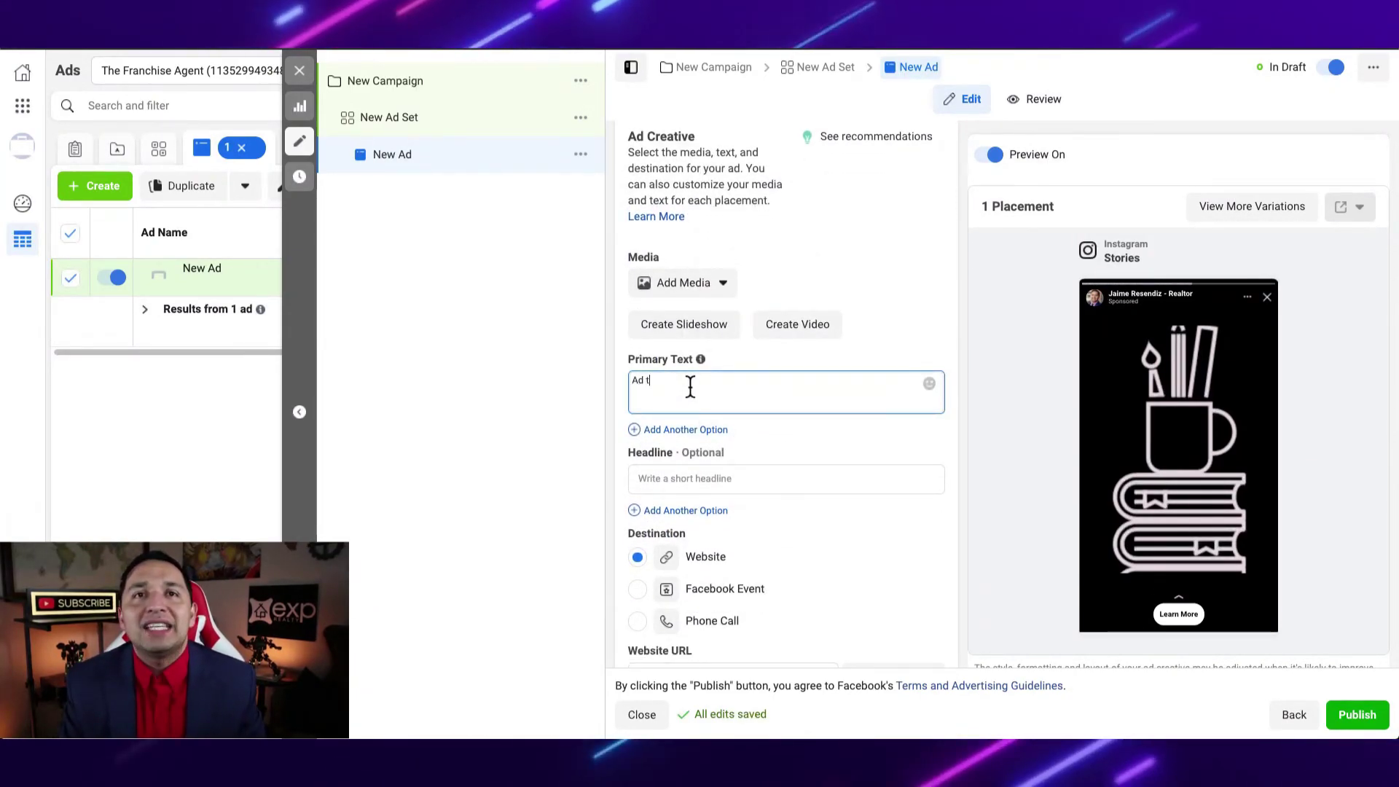
text(Ad text)
Step: Fill the Headline with 'headline' and check the Website URL further down
click(896, 474)
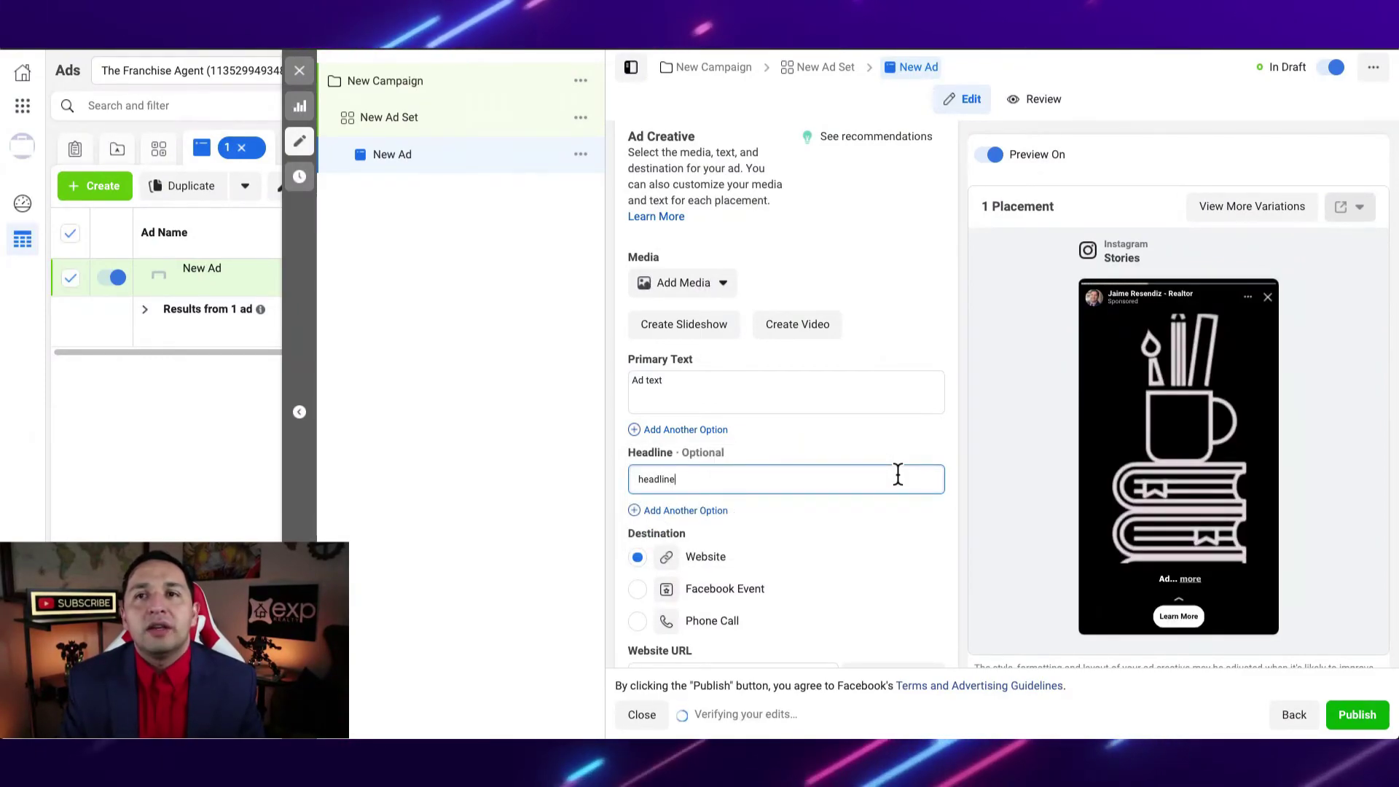
scroll(1277, 482, down, 1)
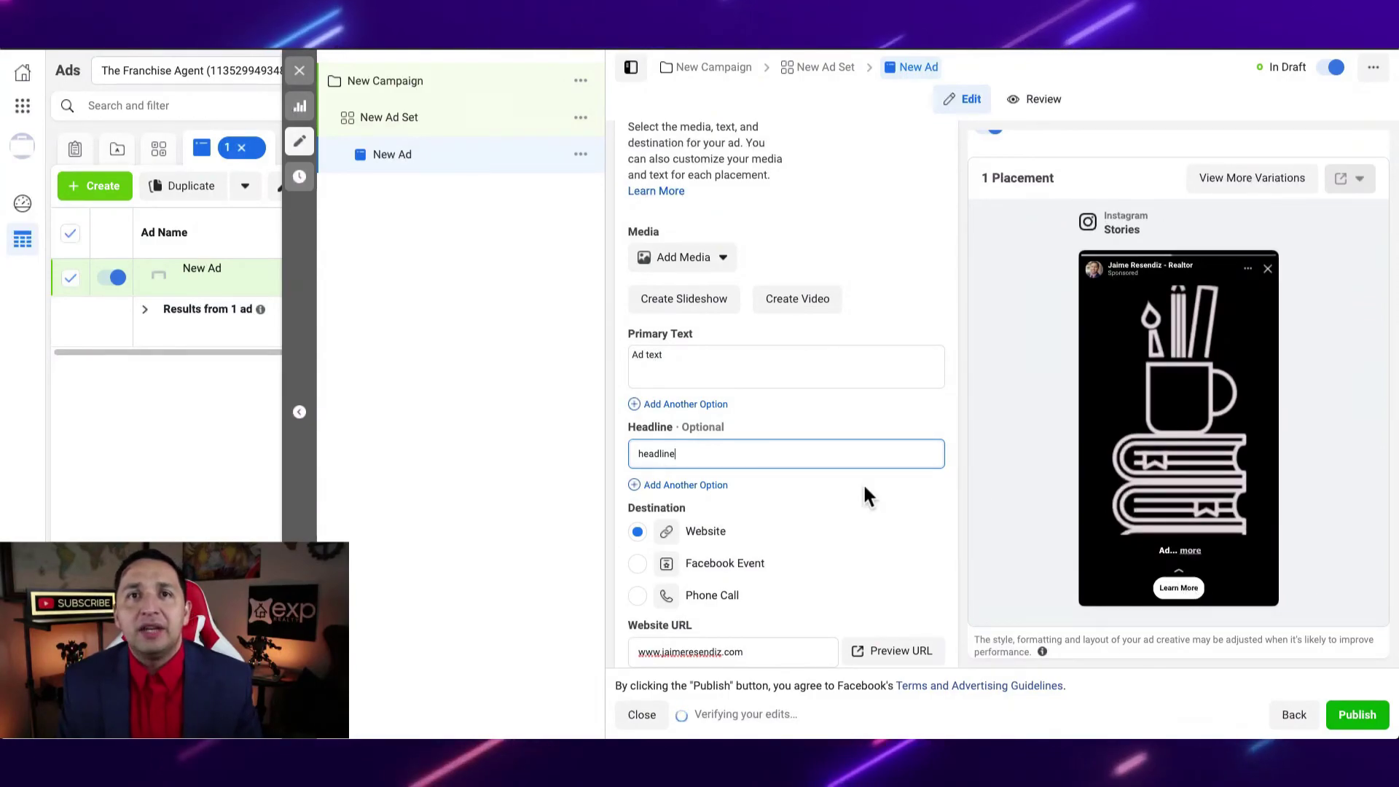
scroll(865, 493, down, 3)
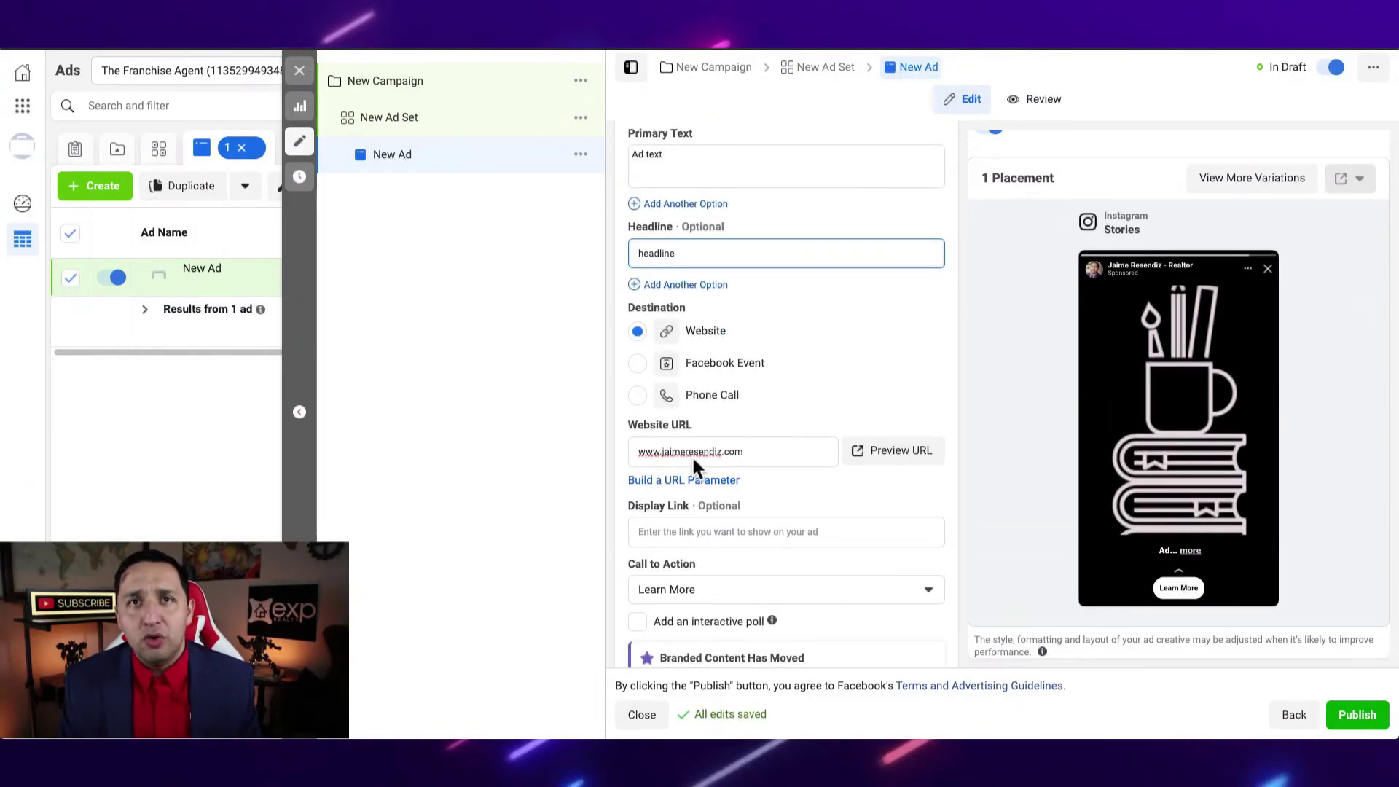
scroll(782, 483, down, 3)
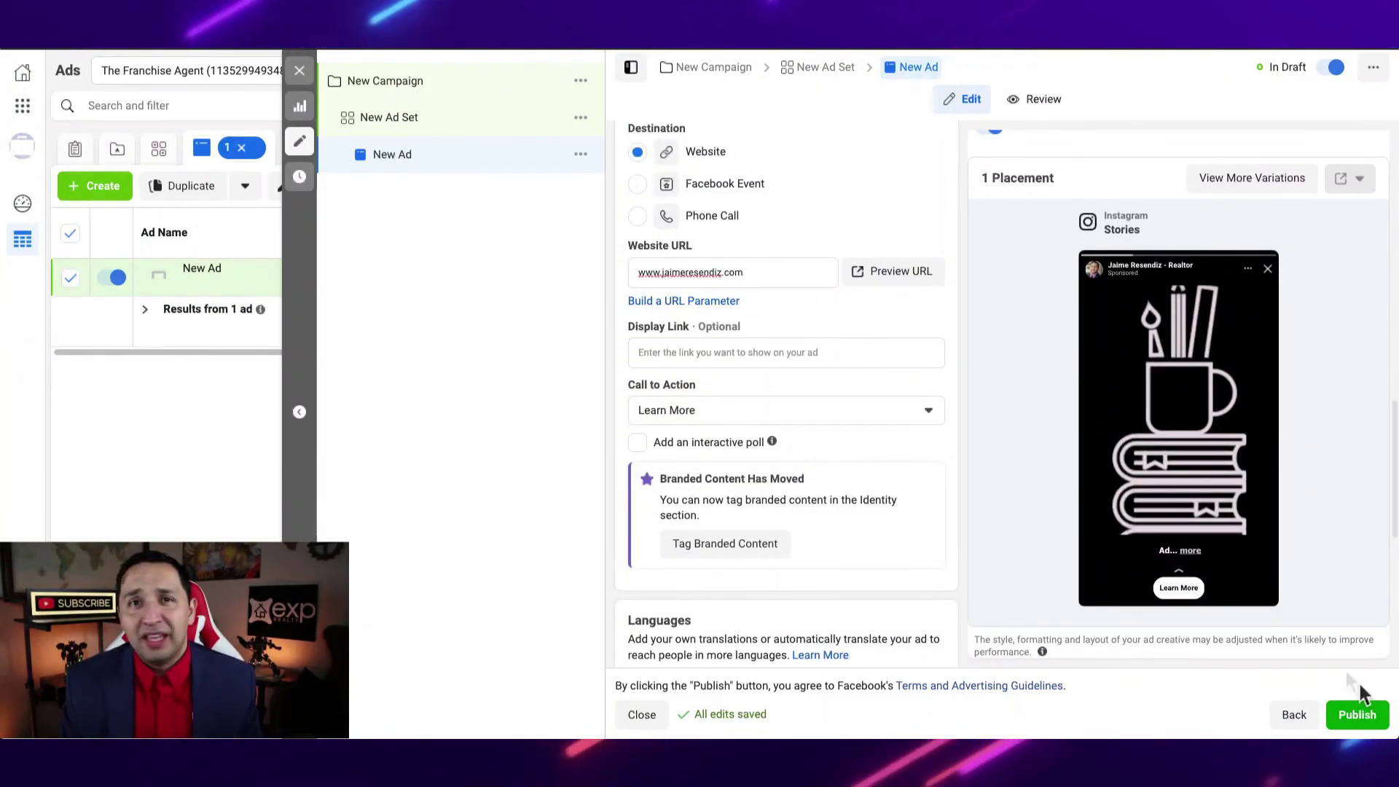